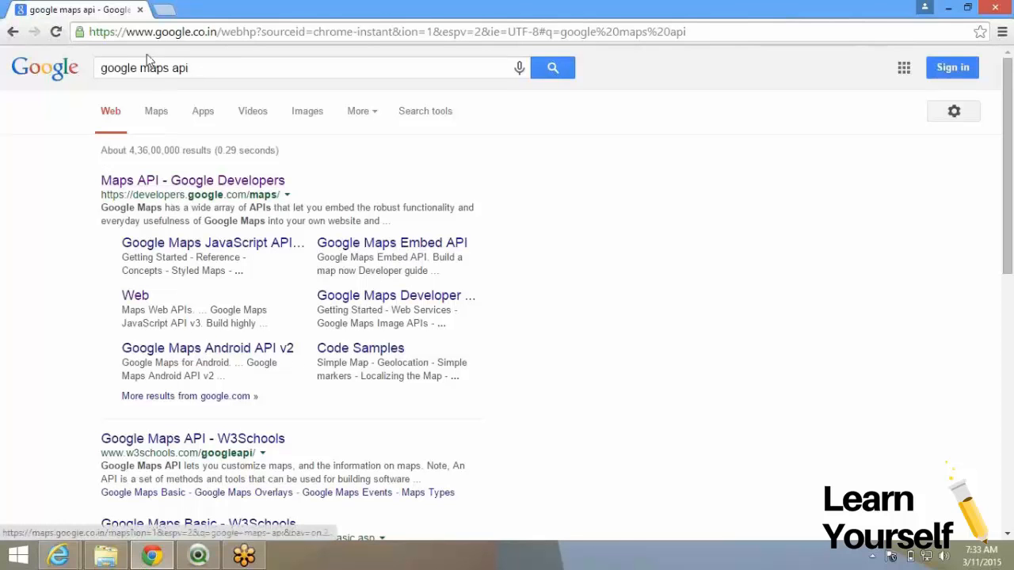
Open the Maps API page on Google Developers from the search results.
click(170, 185)
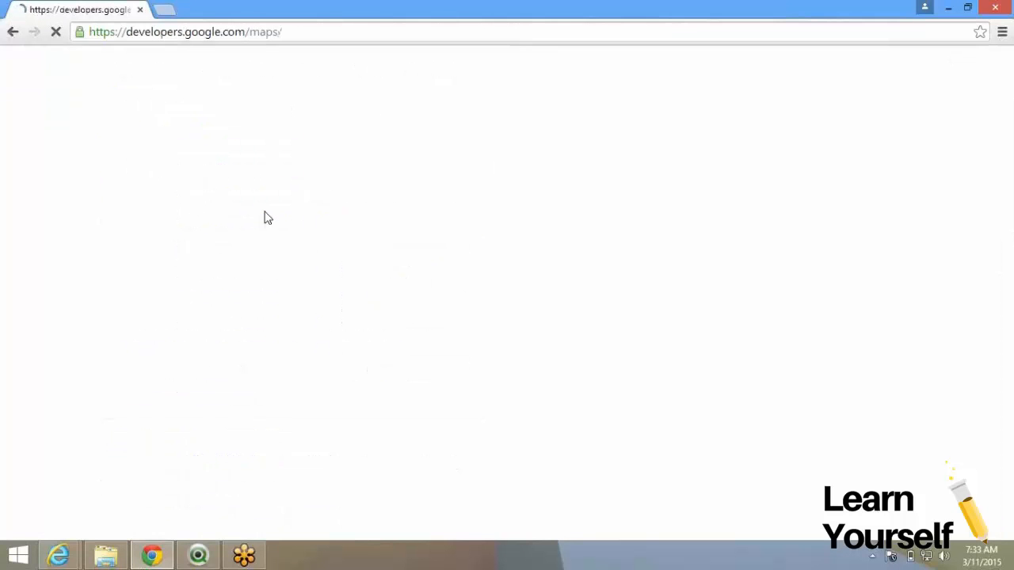
Switch to QlikView, close the QV1 document without saving, and add a new sheet to AdventureWorks_APP.qvw.
click(215, 560)
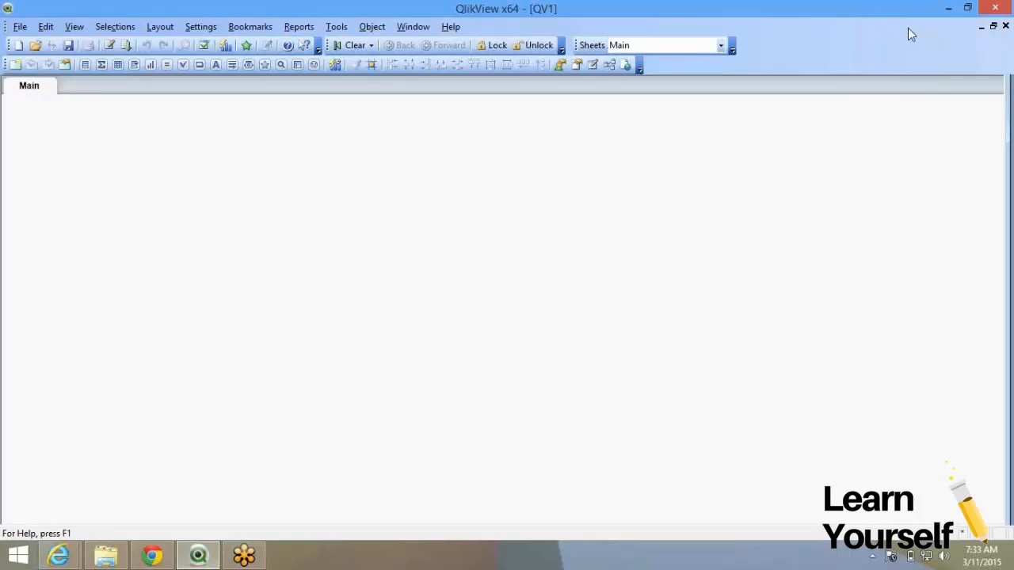
click(1007, 27)
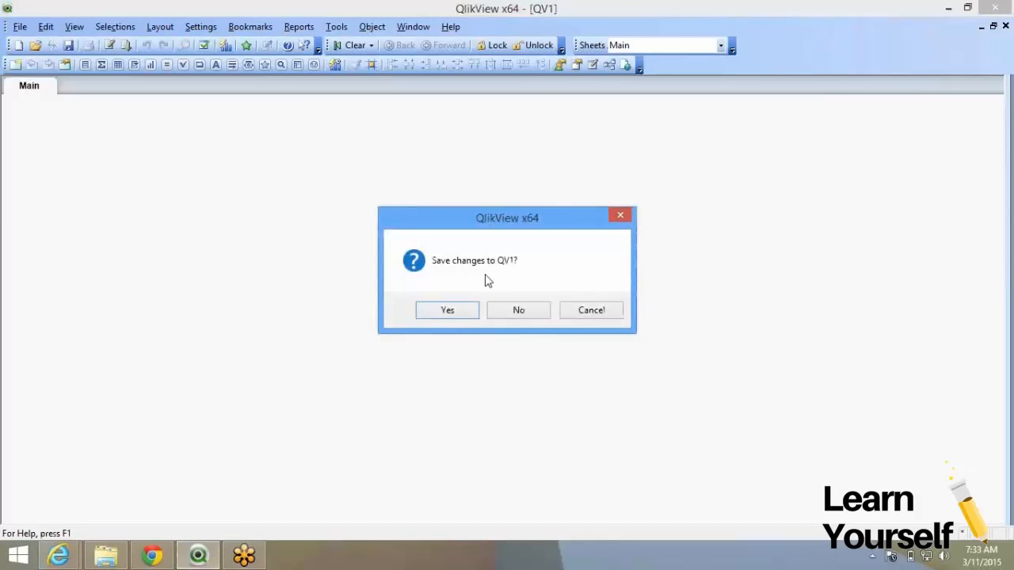
click(524, 315)
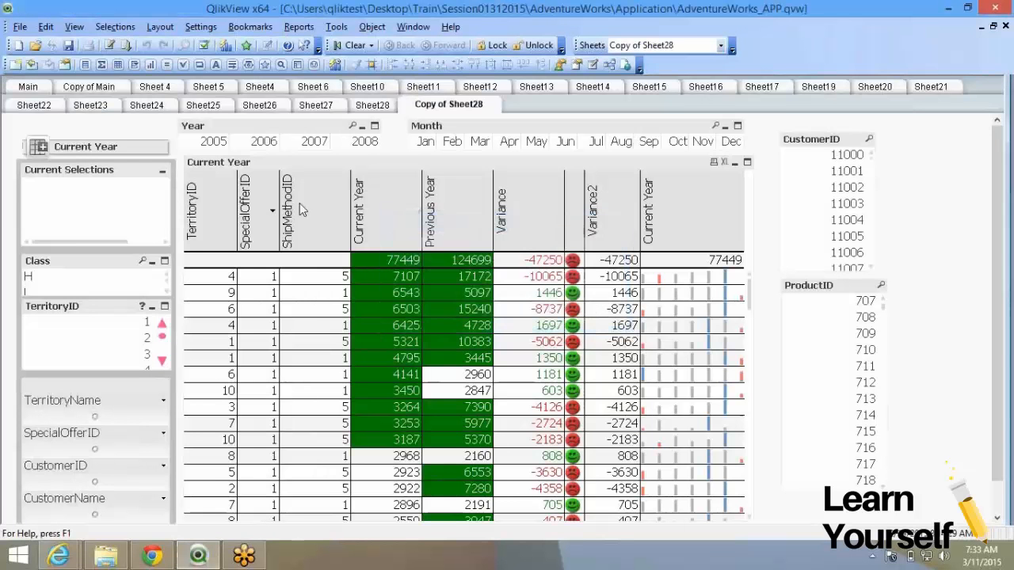
click(15, 64)
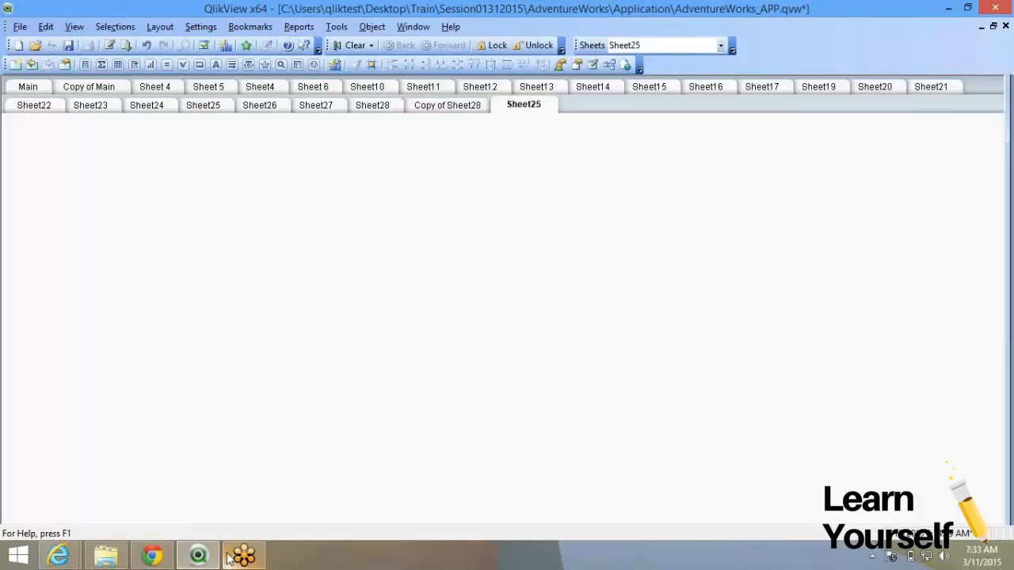
Switch back to Chrome, look through the Google Maps API page, and open Google Maps API for Work from More APIs.
click(151, 557)
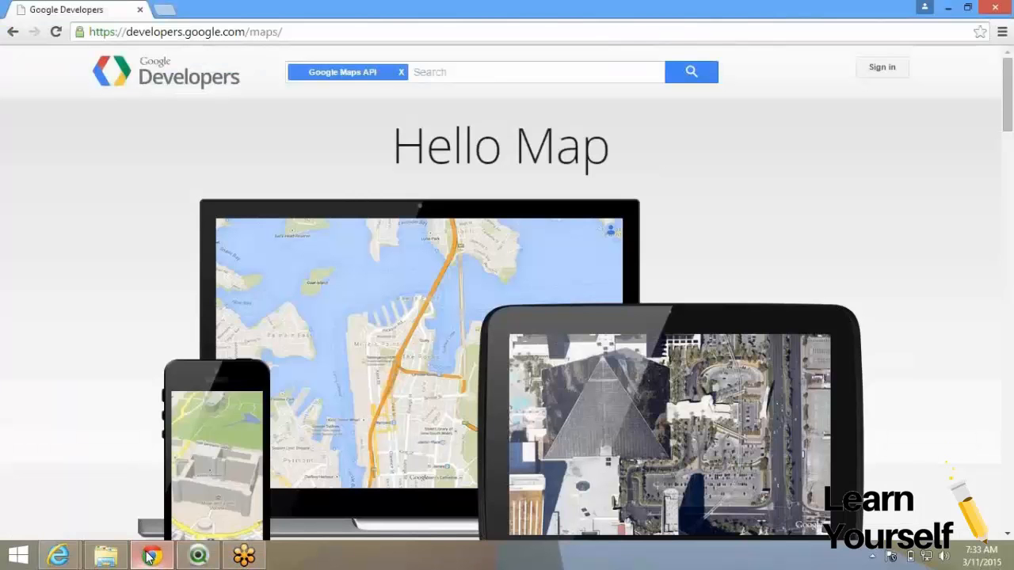
scroll(278, 315, down, 8)
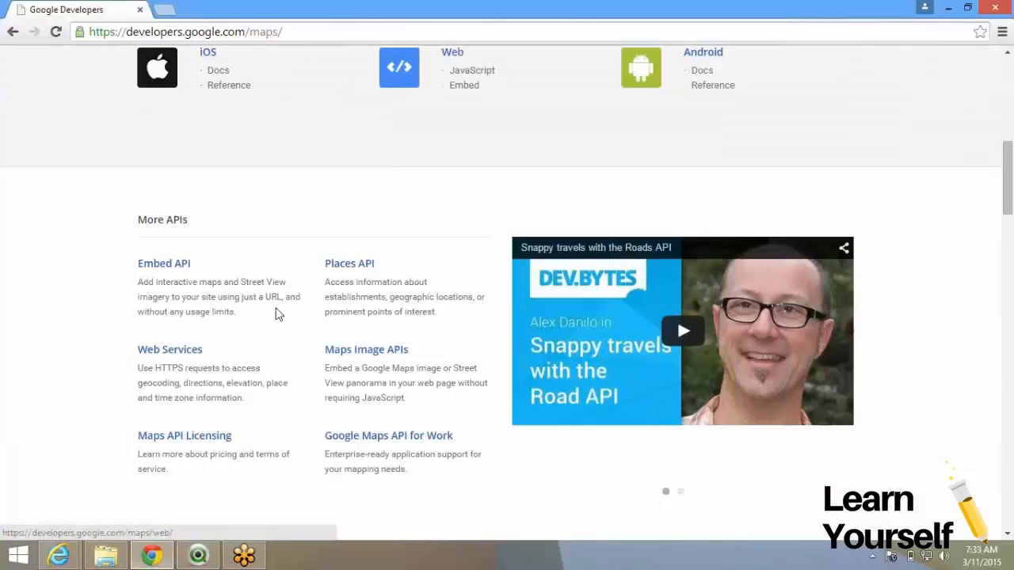
scroll(277, 315, up, 2)
scroll(277, 309, down, 2)
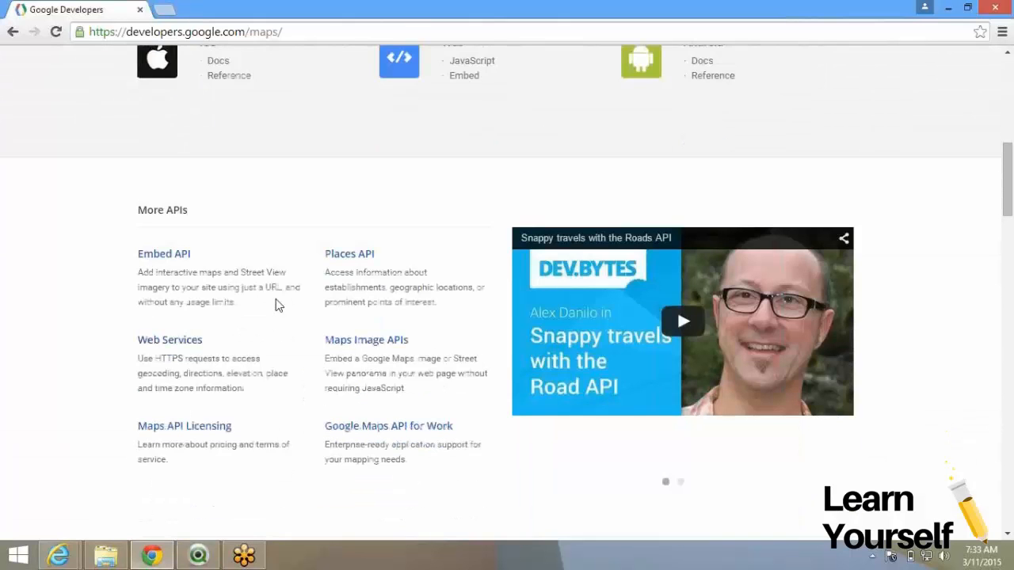
scroll(277, 305, down, 1)
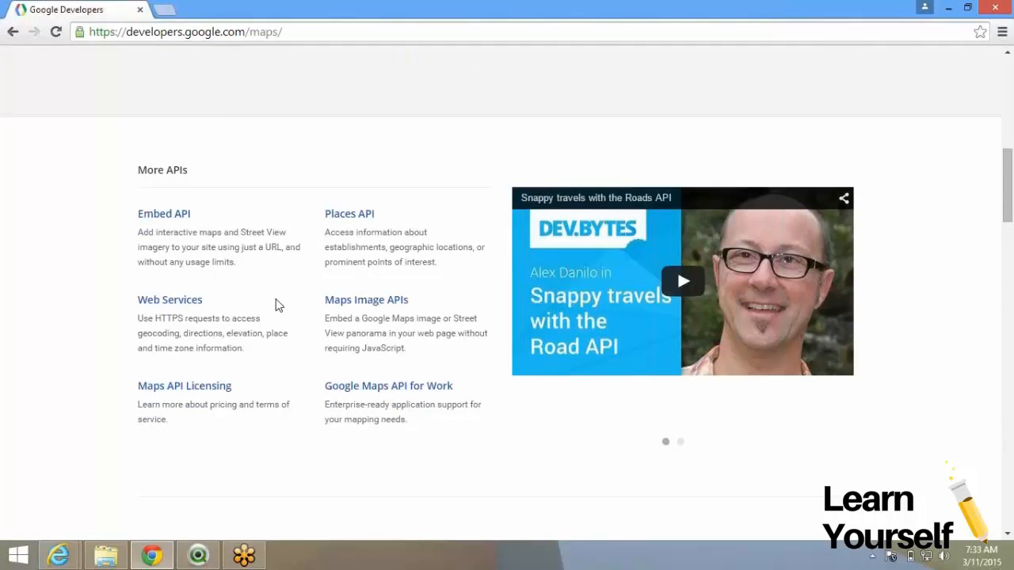
scroll(277, 305, down, 2)
scroll(278, 304, down, 1)
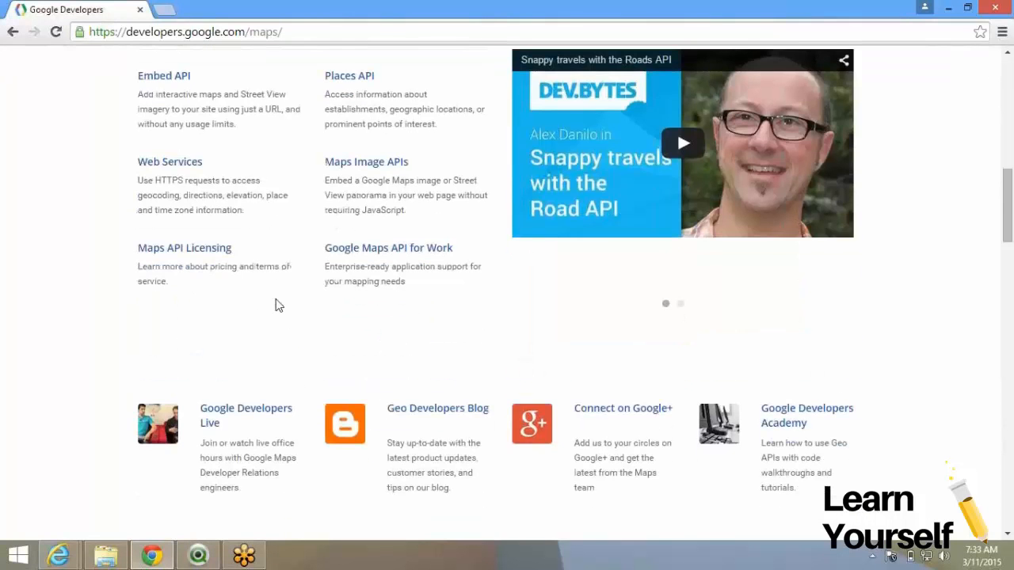
scroll(277, 305, down, 1)
click(362, 233)
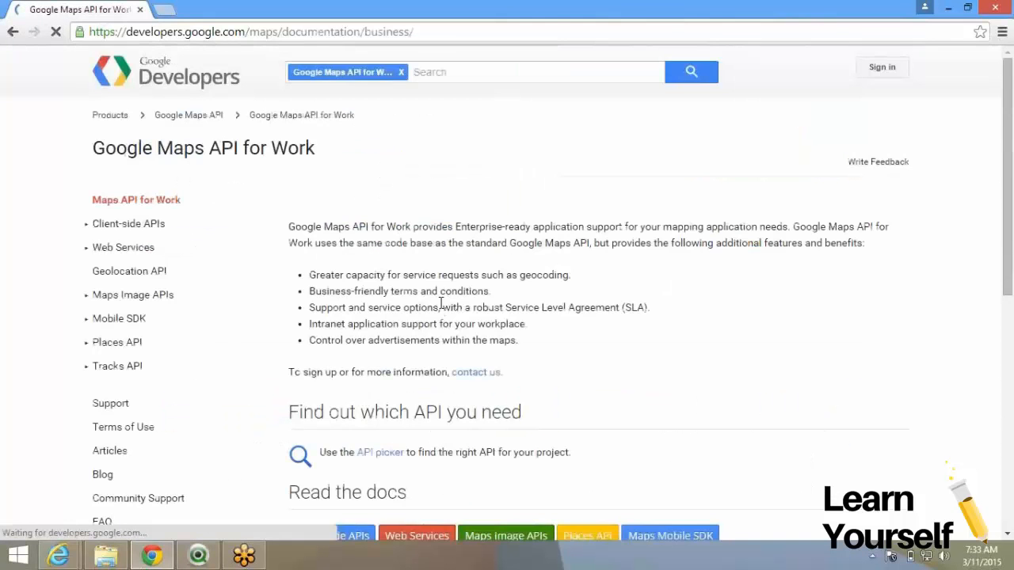
Look over the Google Maps API for Work page and expand the Maps Image APIs topics.
scroll(441, 304, down, 1)
scroll(441, 304, down, 4)
scroll(441, 305, down, 2)
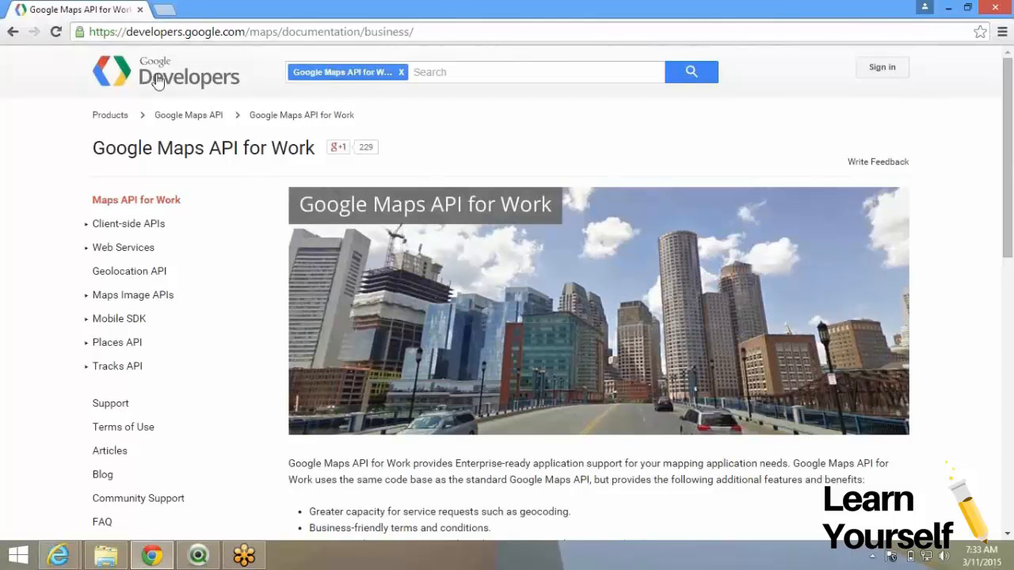
click(131, 304)
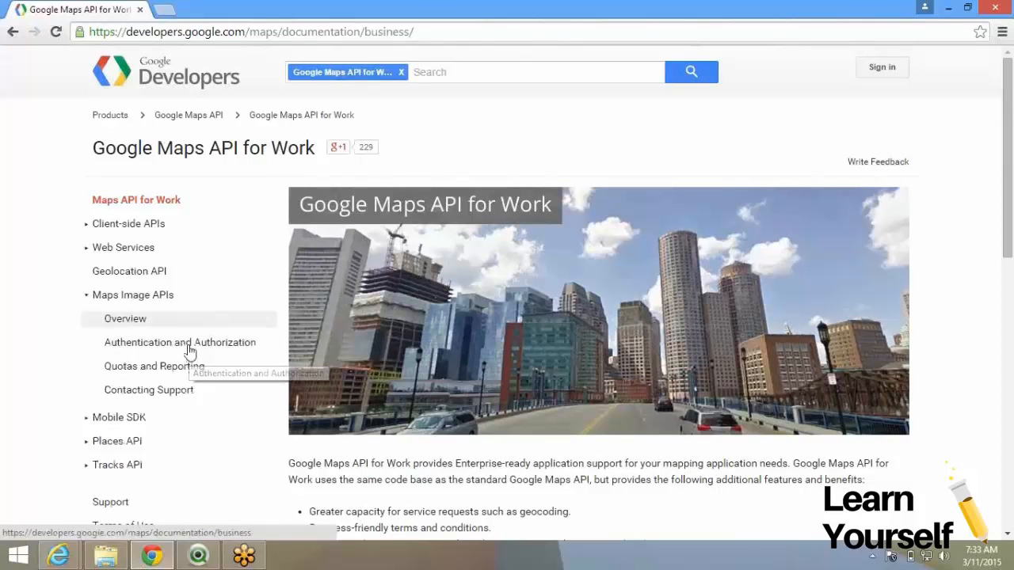
Search Google for "google maps static image apis" and open the Static Maps API V2 Developer Guide.
click(261, 35)
text(google )
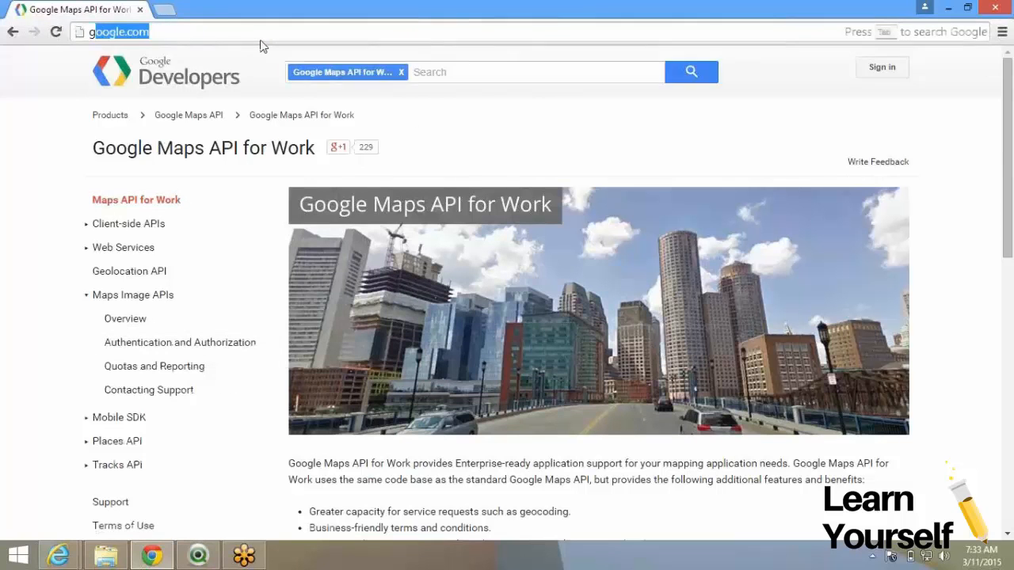
text(maps )
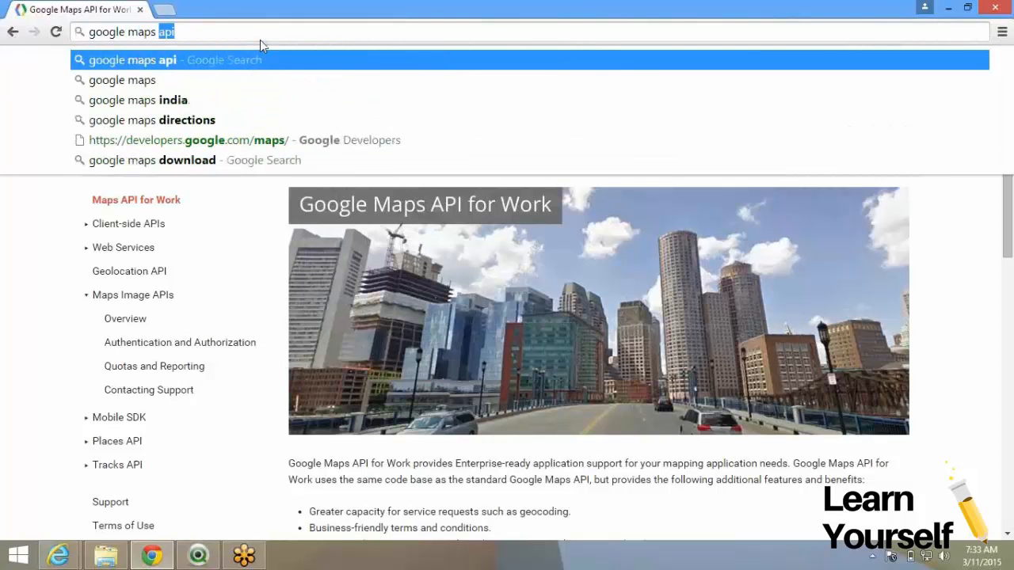
text(static image apis)
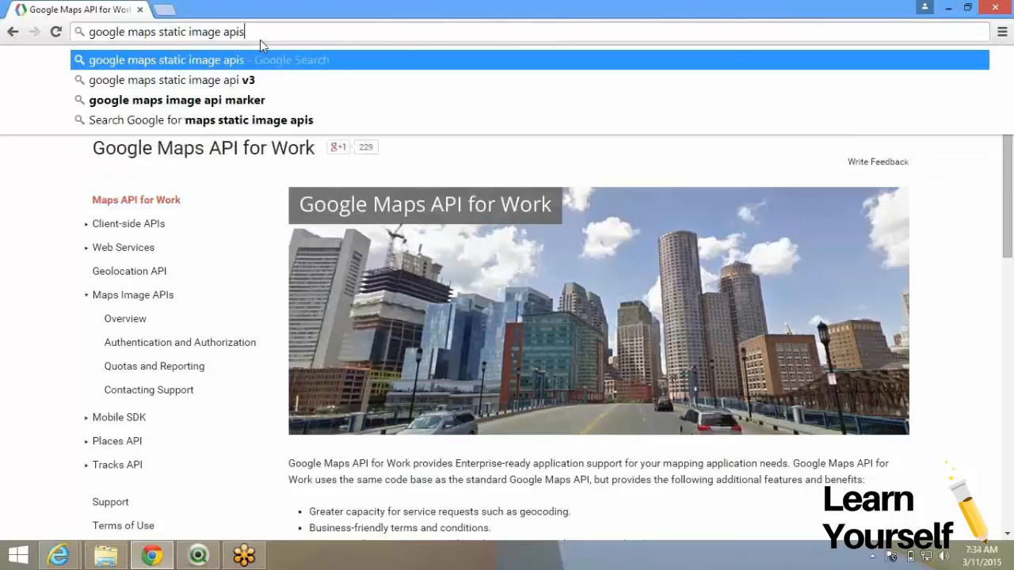
key(Return)
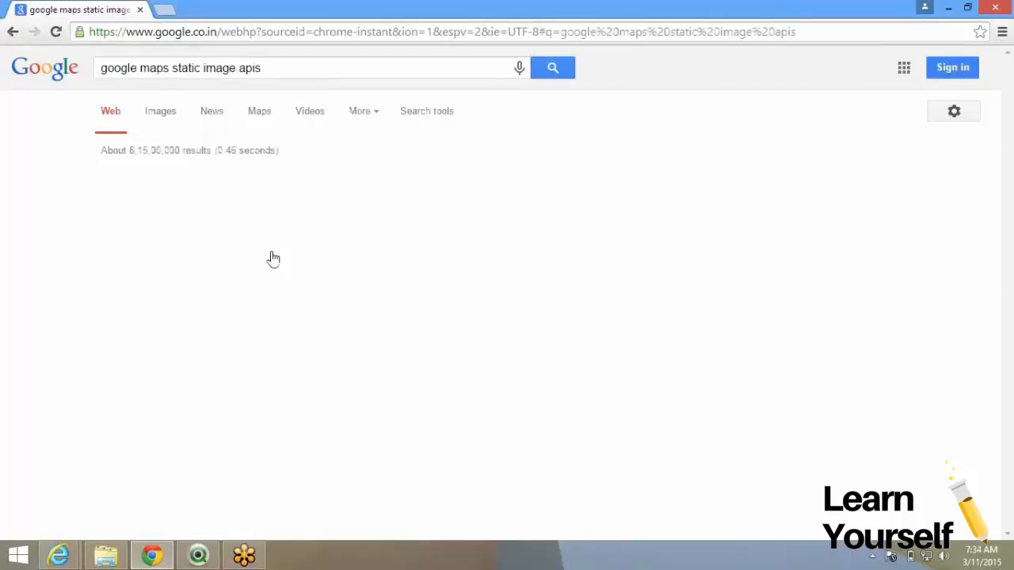
click(266, 182)
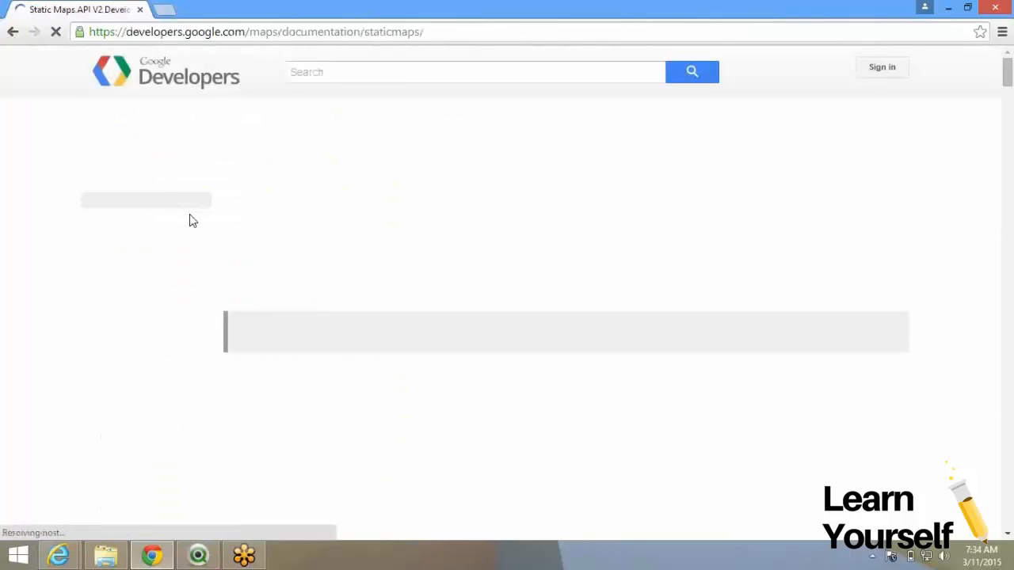
Skim the Static Maps guide from its example to the URL parameters and highlight the page heading "Google Maps Image APIs".
scroll(342, 254, down, 3)
scroll(343, 255, up, 3)
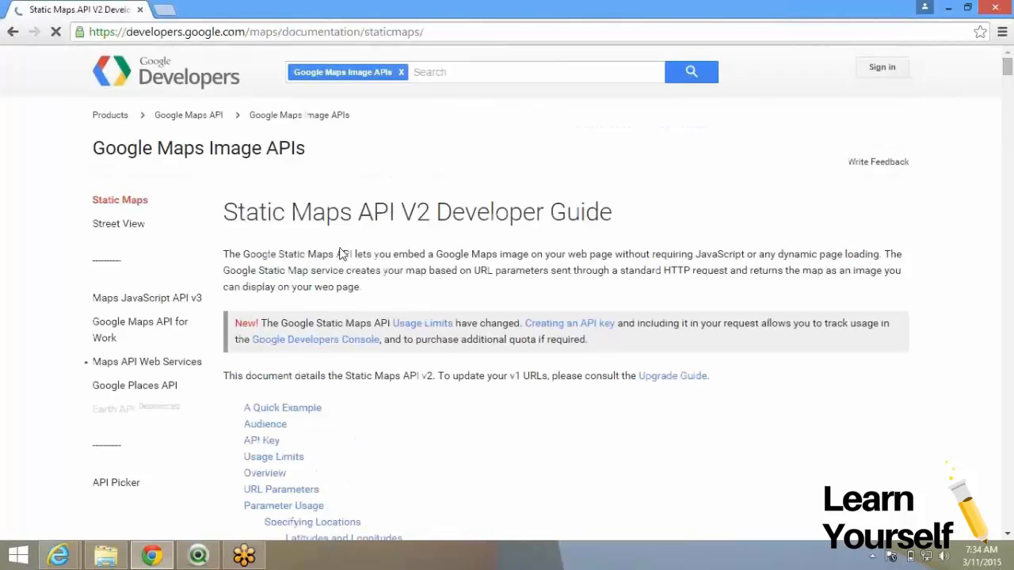
scroll(342, 254, down, 12)
scroll(342, 255, down, 5)
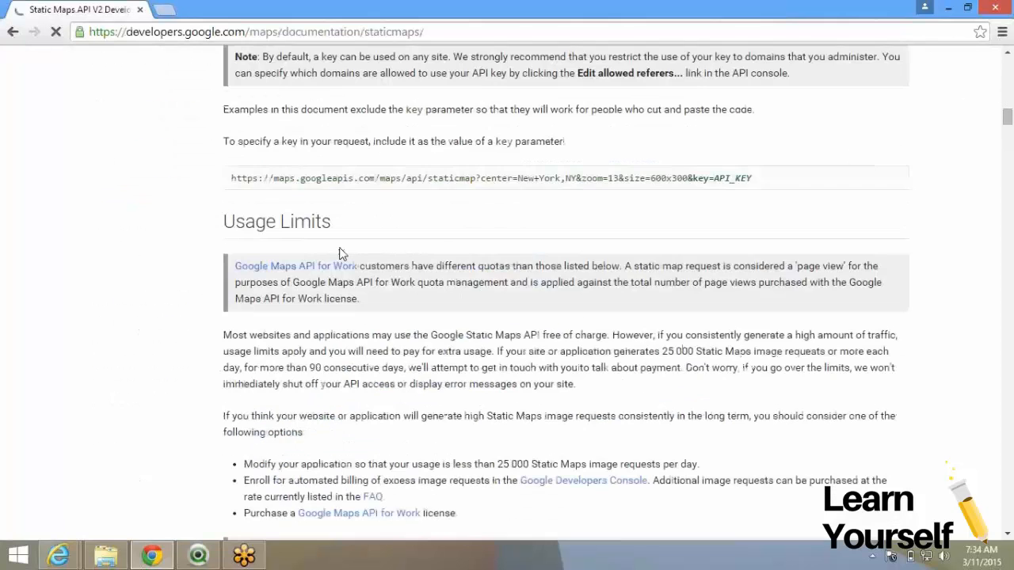
scroll(342, 254, down, 5)
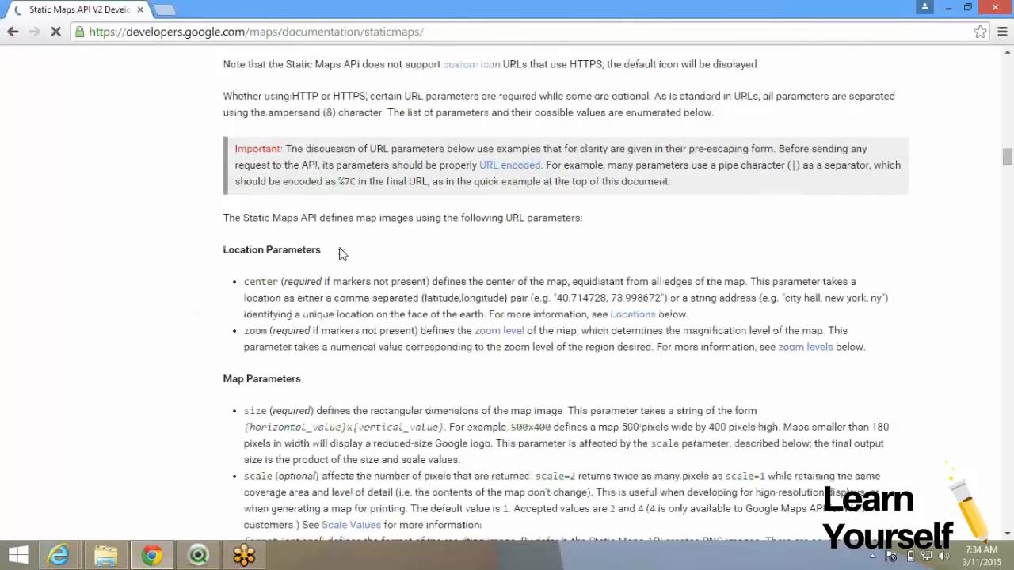
scroll(343, 255, up, 3)
scroll(342, 254, up, 15)
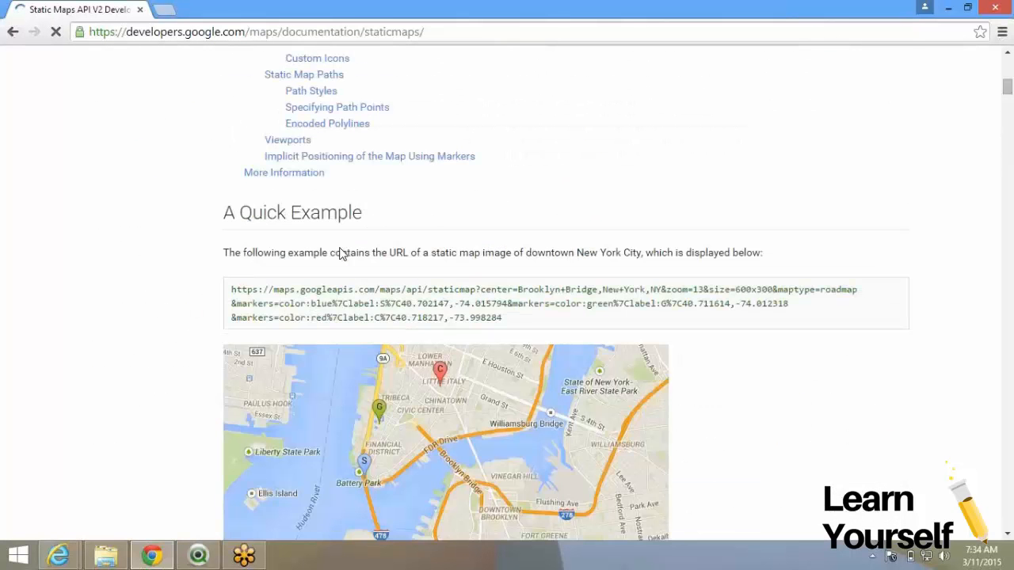
drag(91, 149, 308, 148)
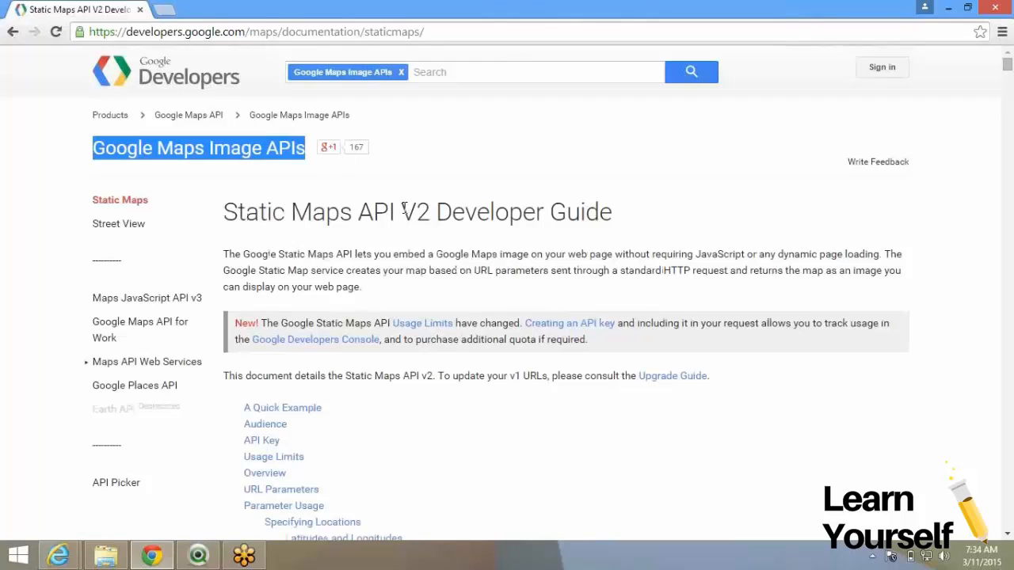
Copy the static map URL from "A Quick Example" and load it in a new browser tab.
click(1007, 63)
scroll(389, 267, down, 2)
scroll(389, 269, down, 8)
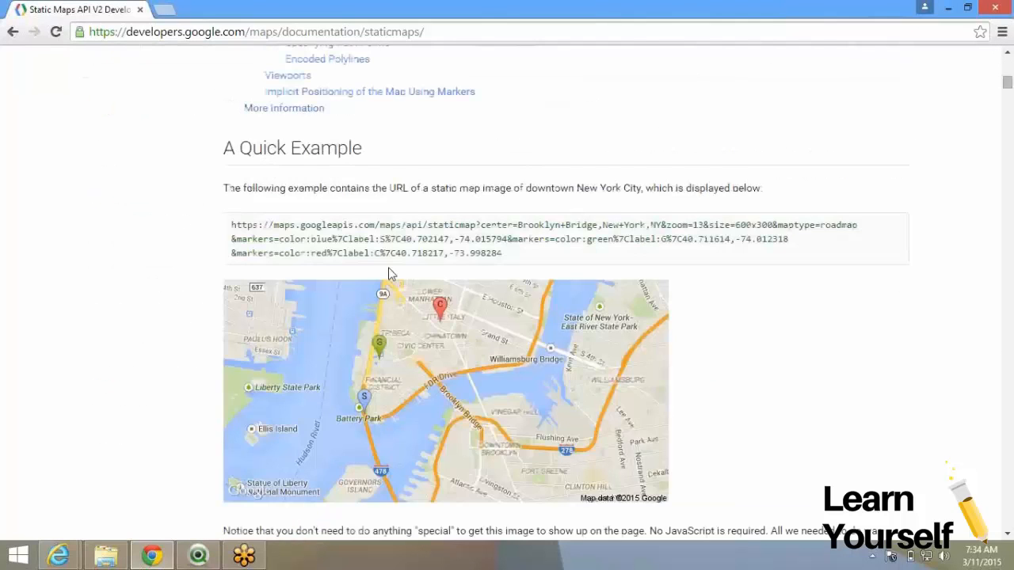
scroll(389, 274, down, 2)
scroll(388, 269, up, 2)
drag(504, 258, 232, 230)
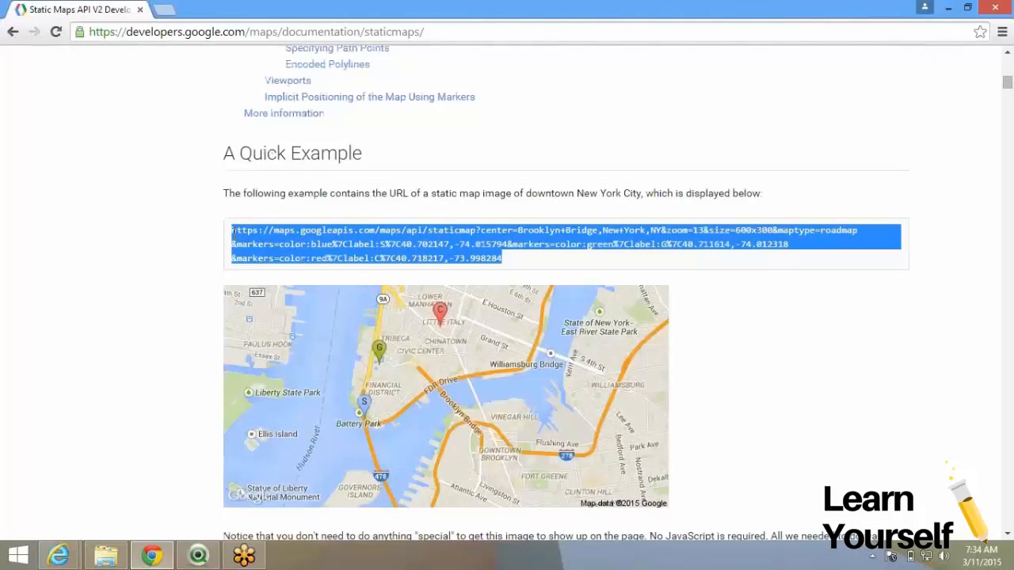
click(164, 9)
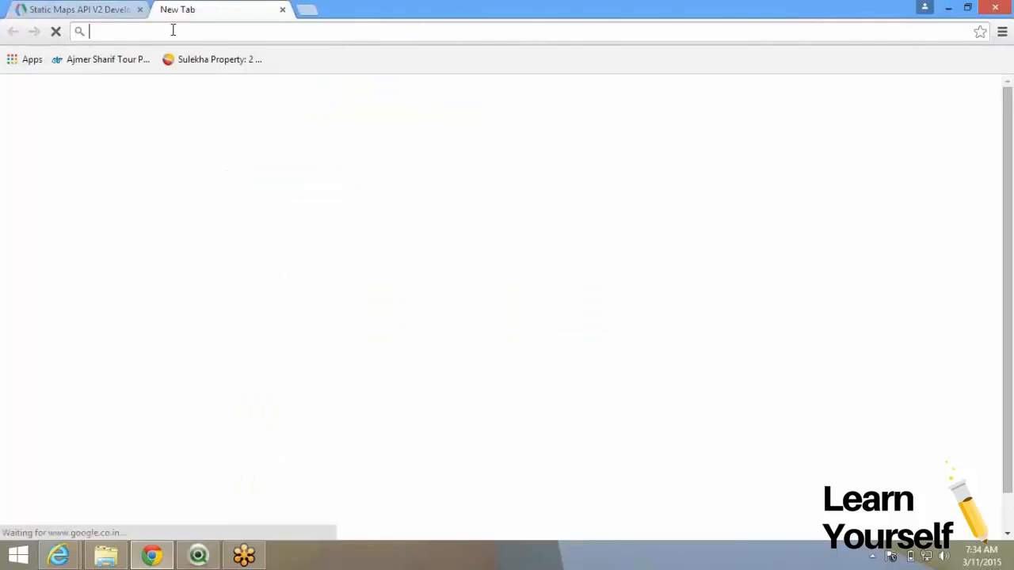
text(https://maps.googleapis.com/maps/api/staticmap?center=Brooklyn+Bridge,New+York,NY&zoom=13&size=600x300&maptype=roadmap&markers=color:blue%7Clabel:S%7C40.702147,-74.015794&markers=color:green%7Clabel:G%7C40.711614,-74.012318&markers=color:red%7Clabel:C%7C40.718217,-73.998284)
key(Return)
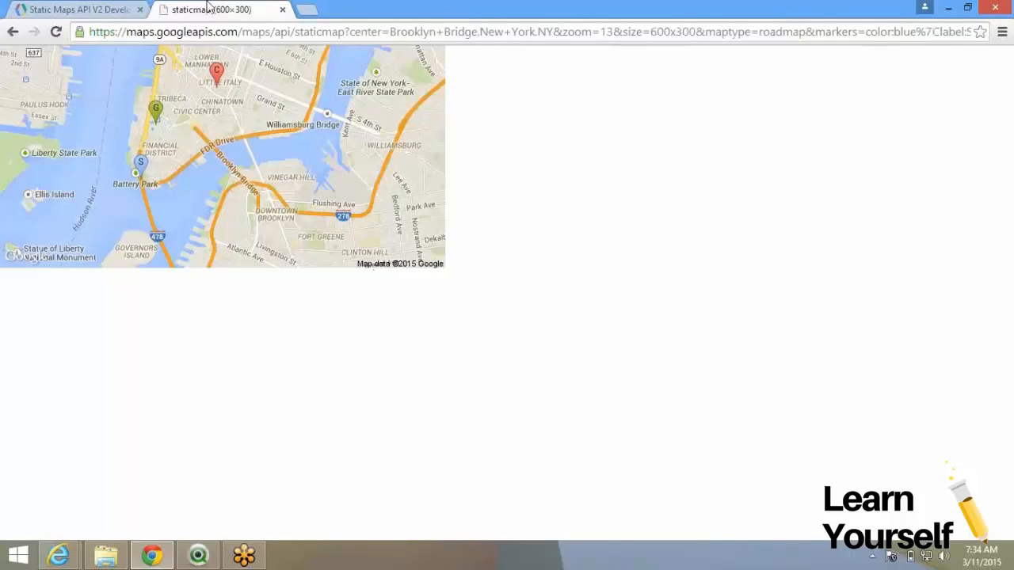
Return to the guide and examine the example URL's base address and its center, zoom, size and maptype parameters.
click(113, 6)
click(517, 228)
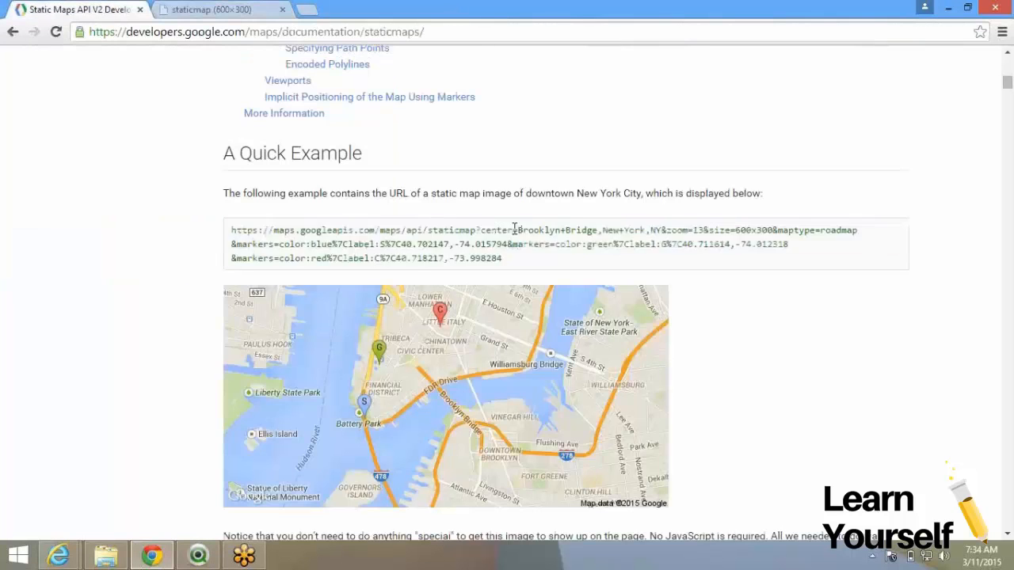
drag(274, 230, 462, 231)
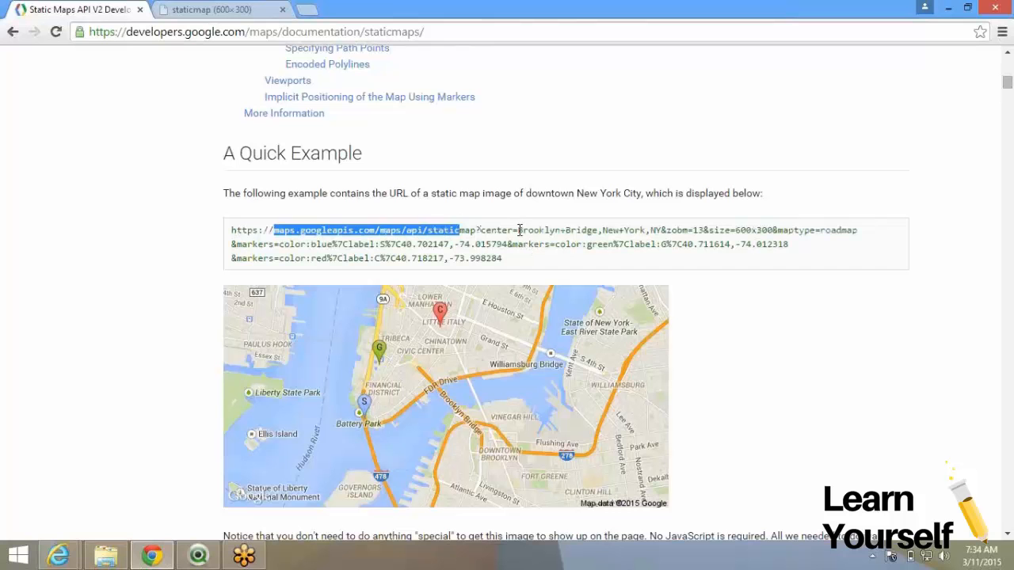
double_click(526, 230)
click(545, 231)
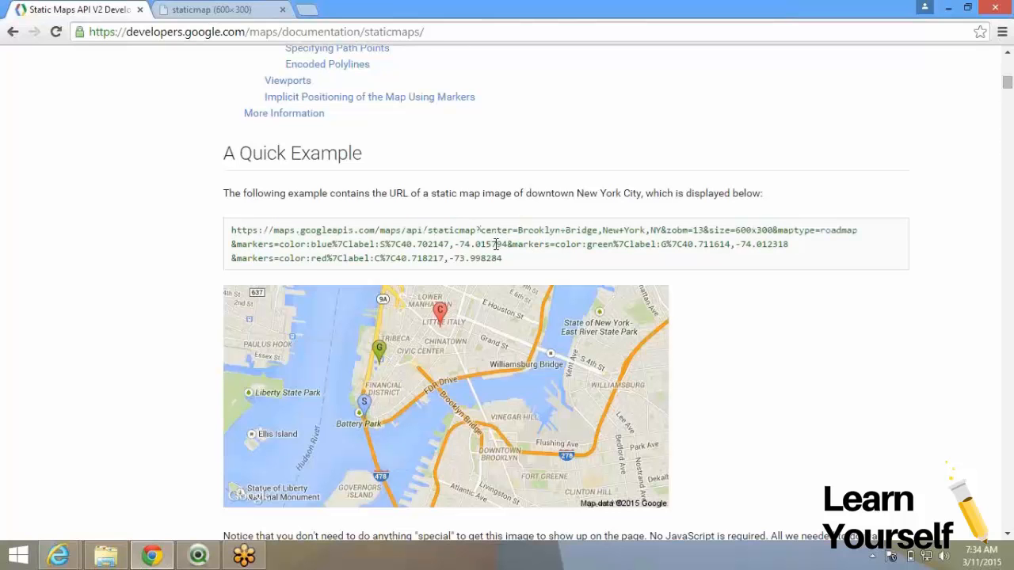
drag(520, 230, 605, 232)
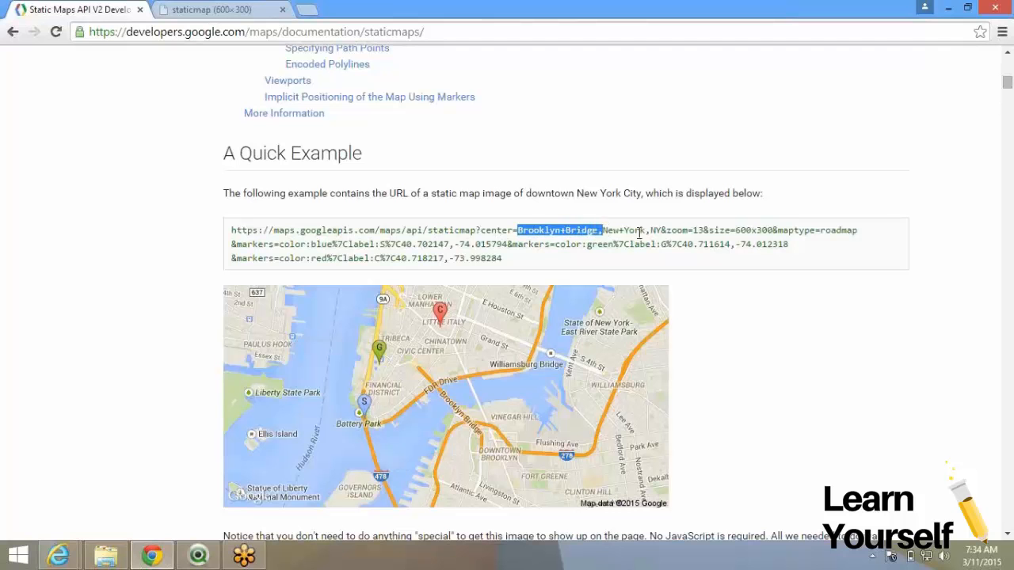
click(672, 231)
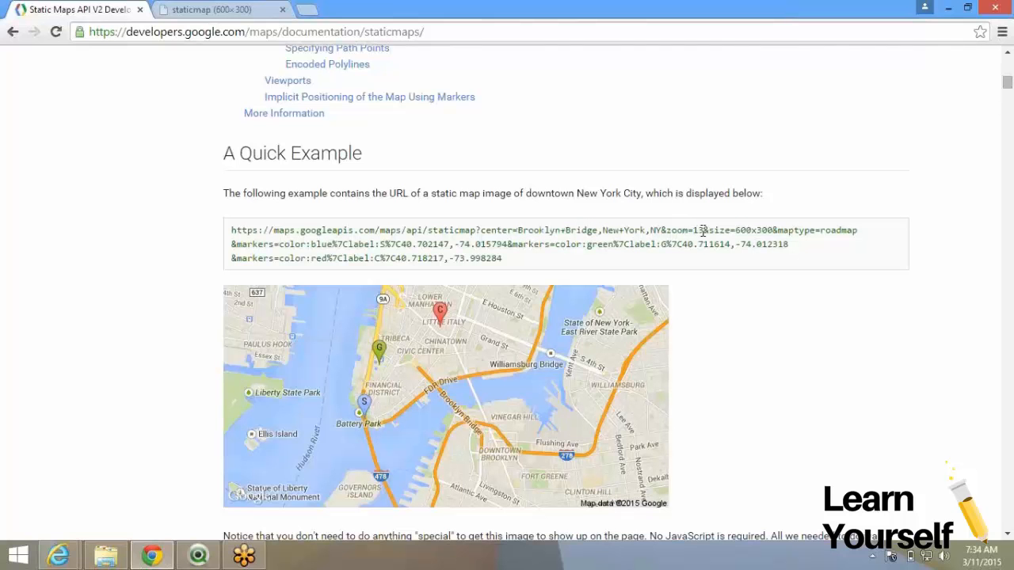
drag(735, 230, 776, 230)
click(805, 235)
Read on through the API key and URL parameter sections to the guide's Latitudes and Longitudes section.
scroll(440, 334, down, 1)
scroll(441, 334, down, 10)
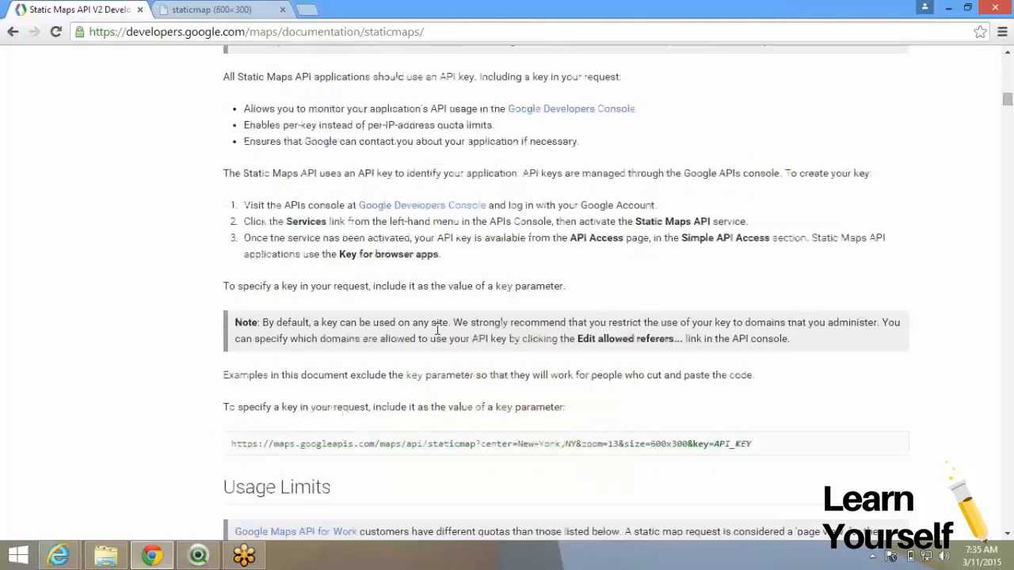
scroll(438, 329, down, 6)
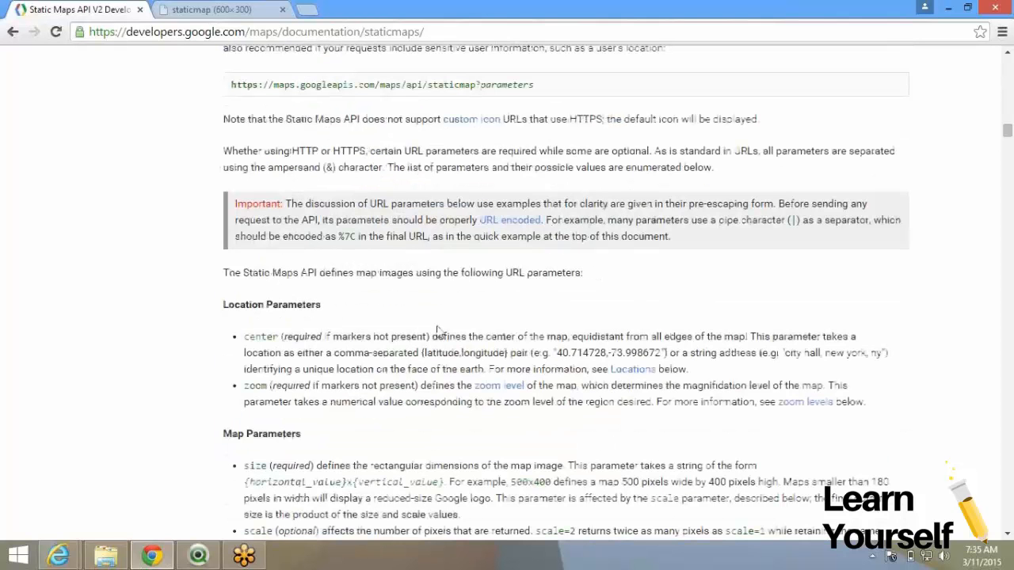
scroll(437, 330, down, 1)
scroll(446, 256, down, 10)
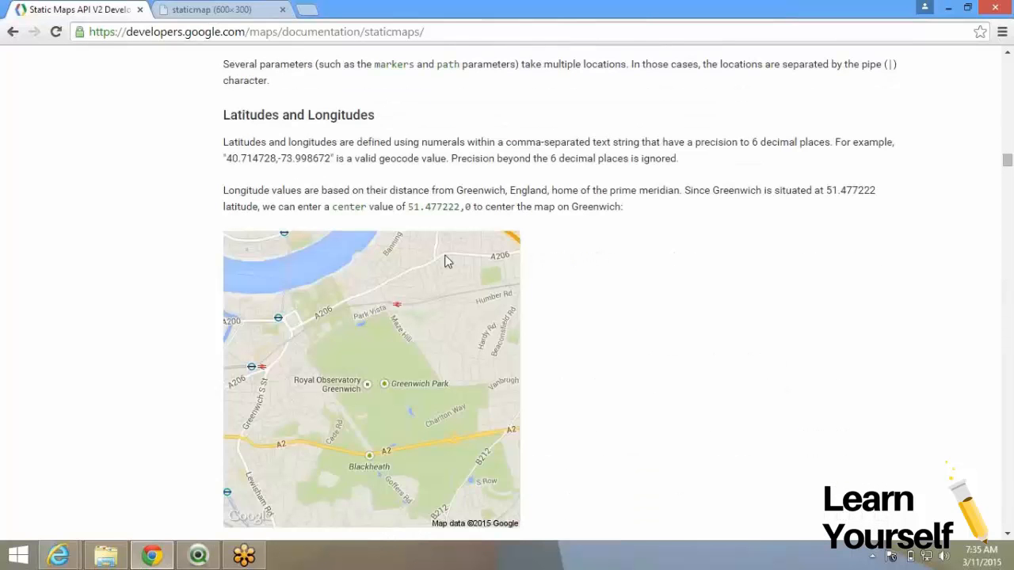
Read the guide's Latitudes and Longitudes section and its Addresses section with the Berkeley, CA example.
scroll(446, 261, down, 3)
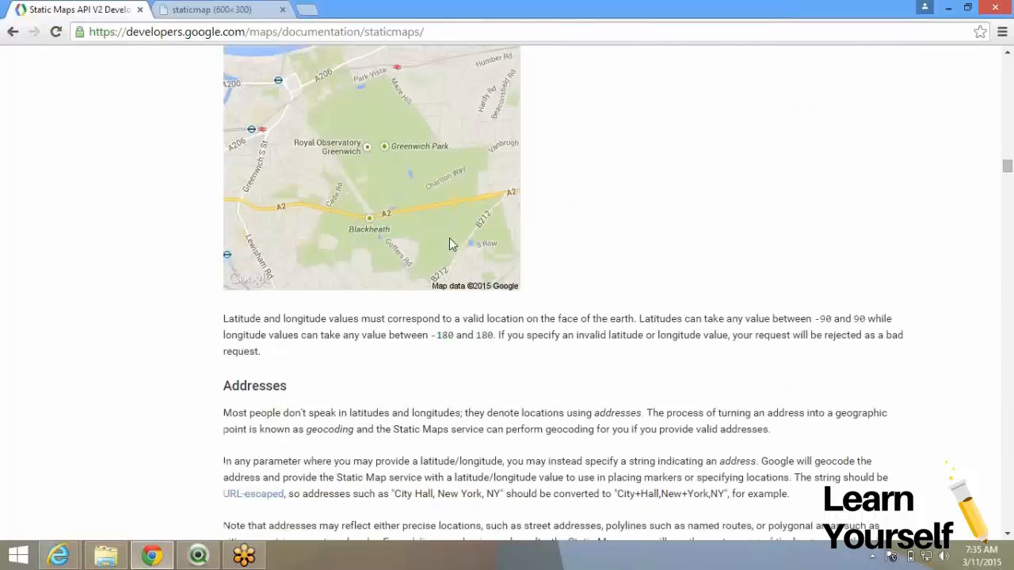
scroll(449, 244, up, 5)
scroll(449, 244, down, 1)
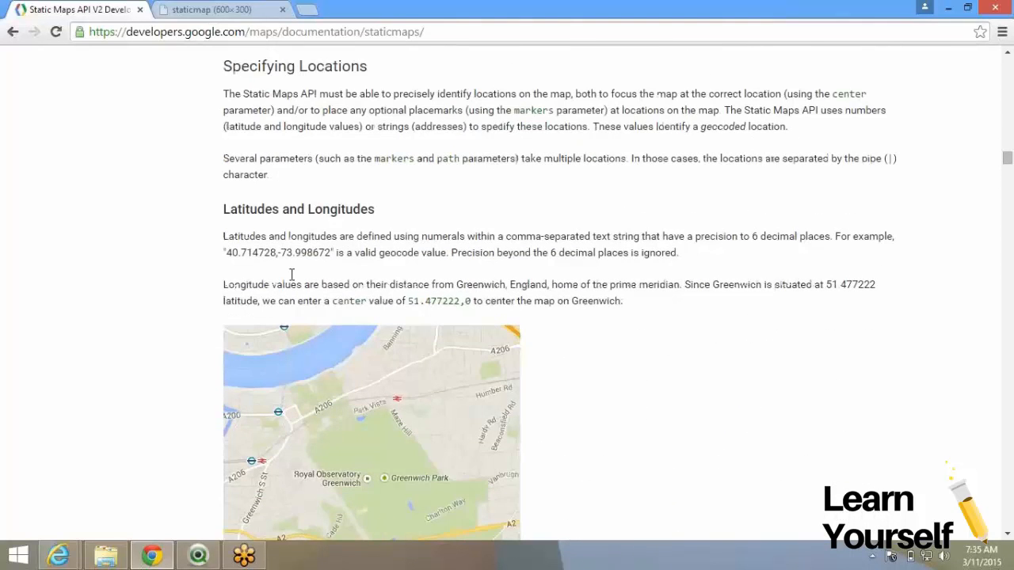
scroll(292, 274, down, 1)
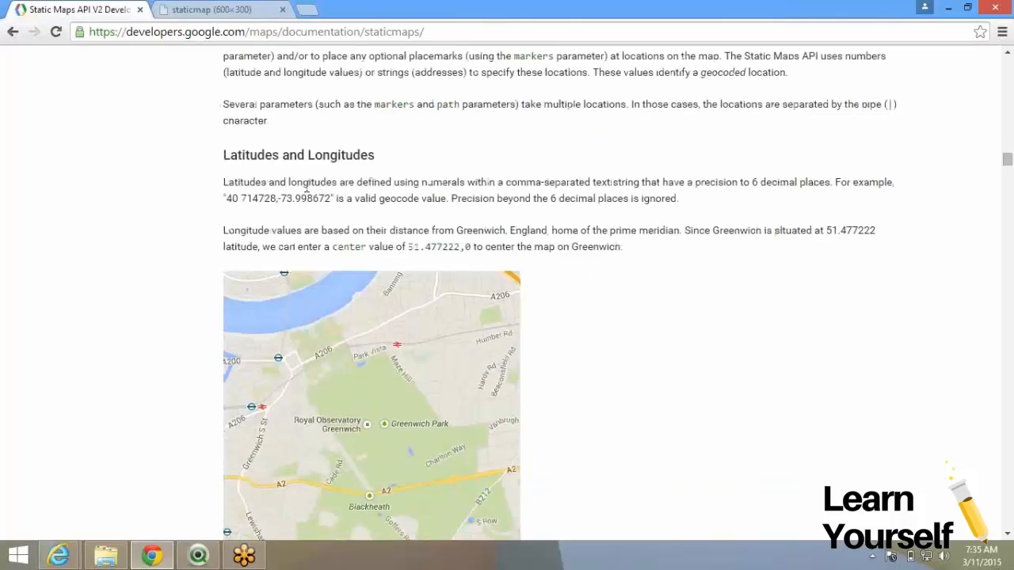
scroll(306, 188, down, 3)
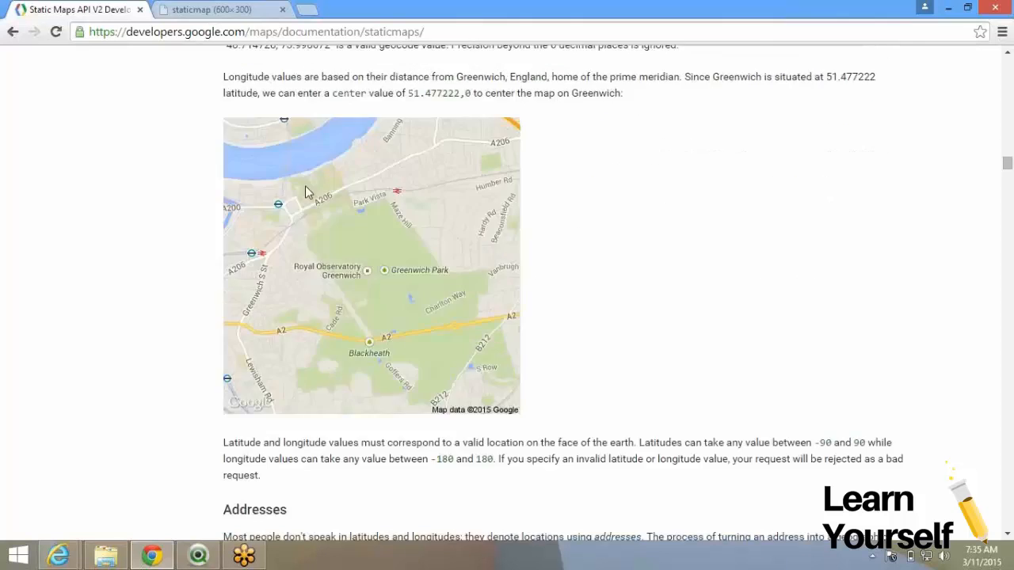
scroll(305, 192, down, 3)
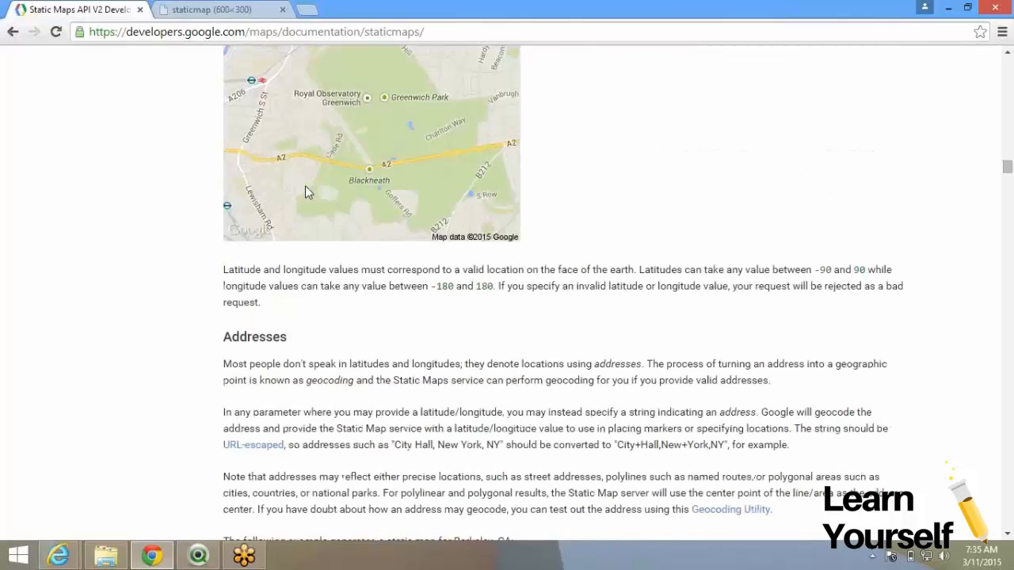
scroll(306, 185, down, 1)
scroll(307, 184, down, 1)
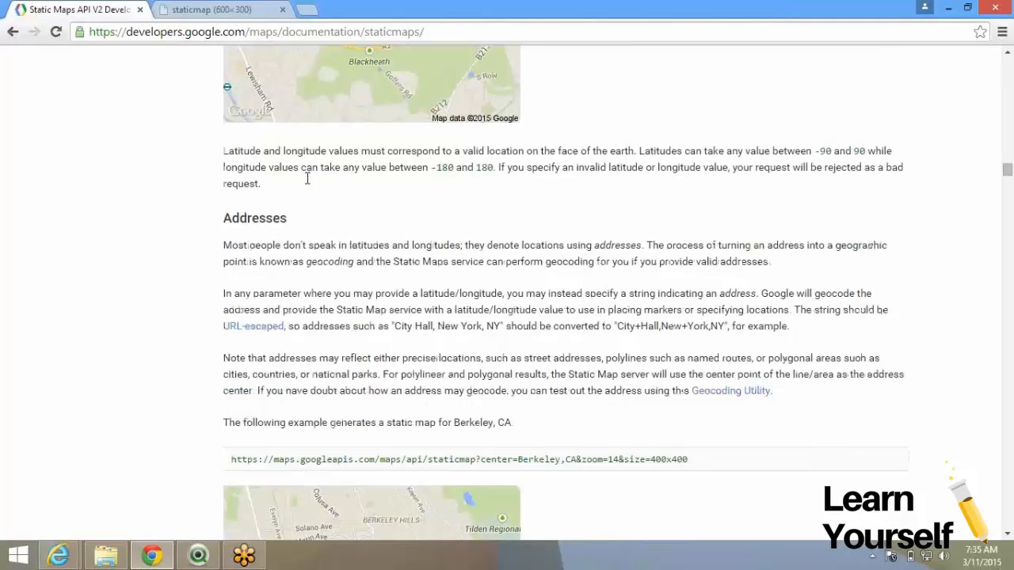
scroll(307, 178, down, 5)
scroll(680, 363, up, 5)
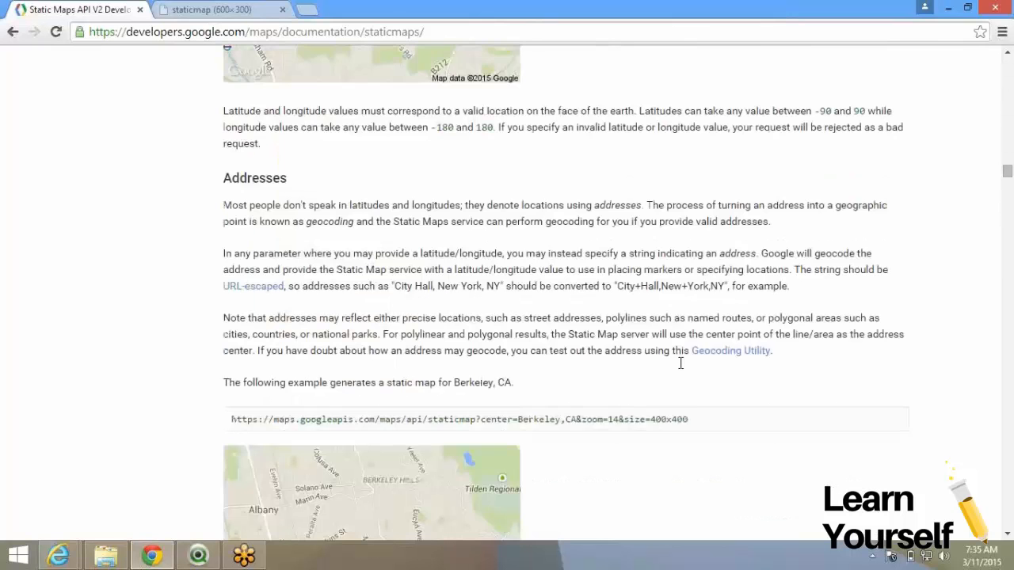
Copy the Berkeley, CA static map URL from the Addresses section and load it in the existing staticmap tab.
scroll(681, 363, down, 2)
drag(688, 275, 229, 275)
key(ctrl+c)
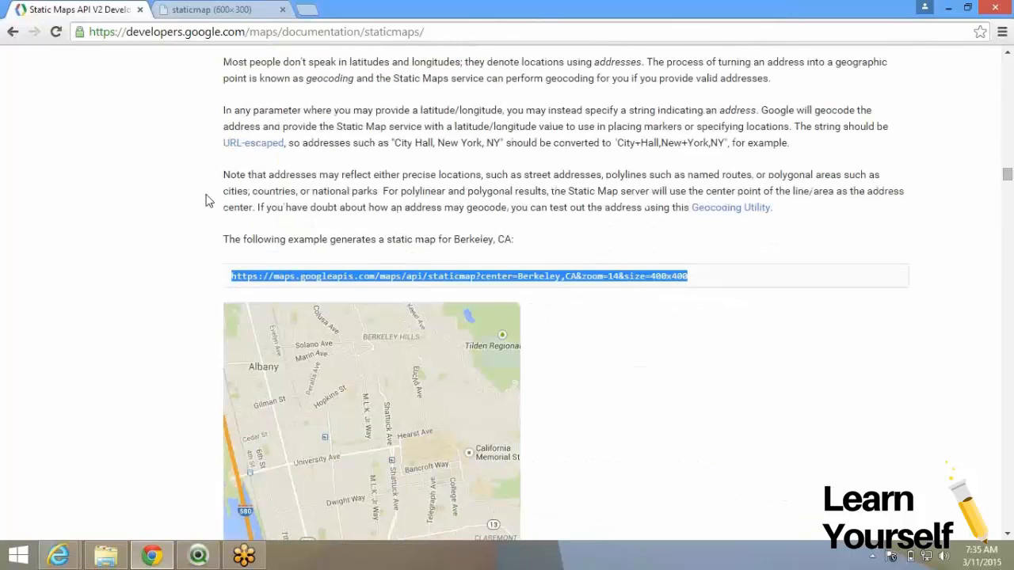
click(201, 8)
key(ctrl+l)
key(ctrl+v)
key(Return)
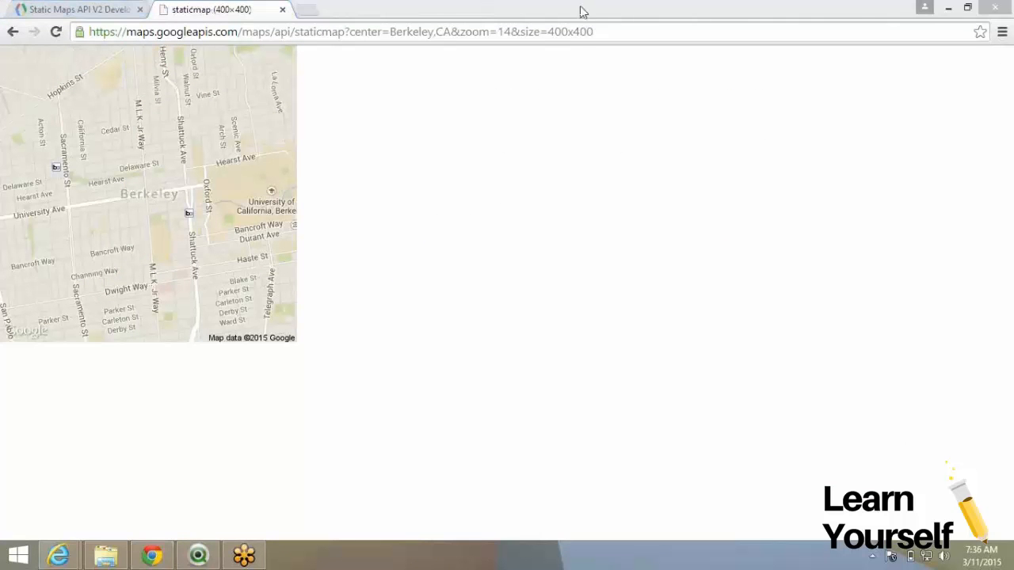
Change the zoom parameter in the Berkeley map URL to 13 and load the map.
click(510, 37)
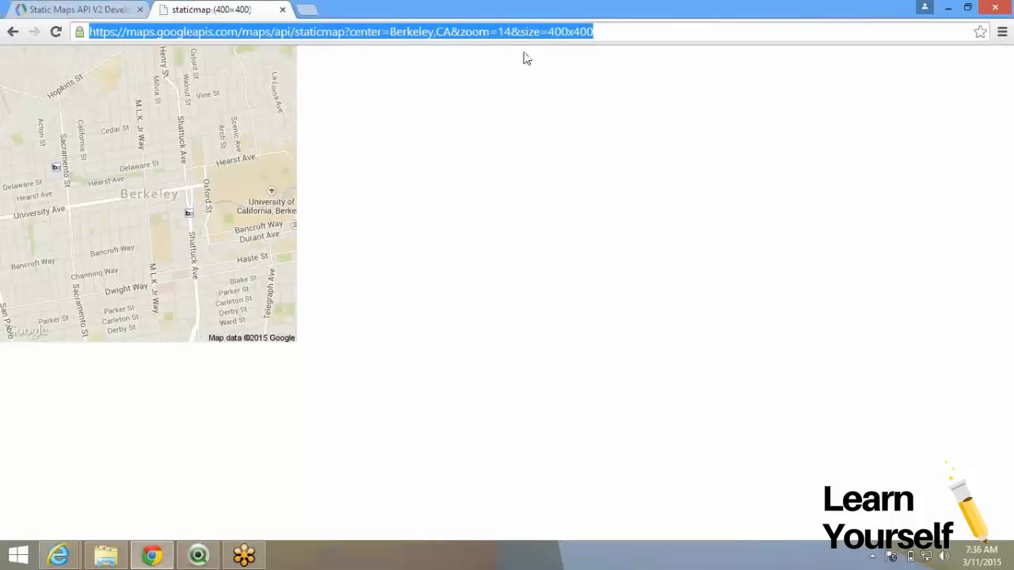
click(505, 35)
key(Delete)
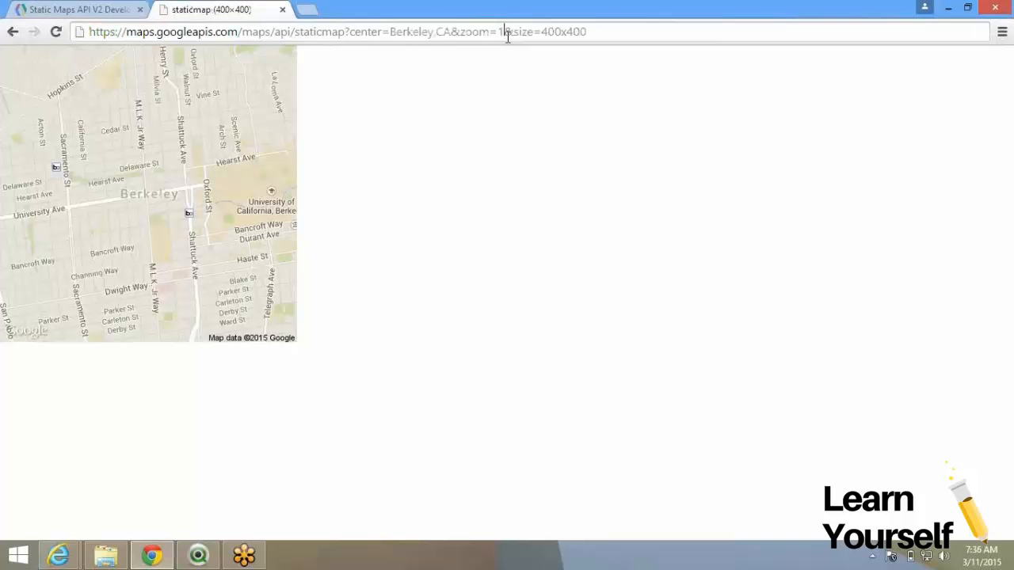
text(3)
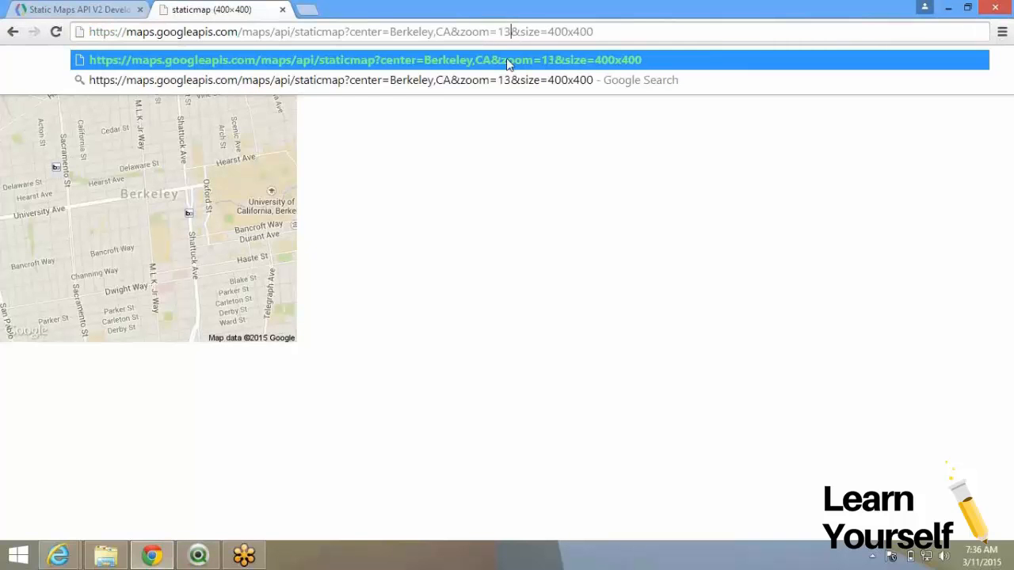
click(507, 62)
Set the Berkeley map URL's zoom parameter to 2 and reload the map.
click(499, 34)
click(502, 33)
key(BackSpace)
key(Delete)
text(2)
key(Return)
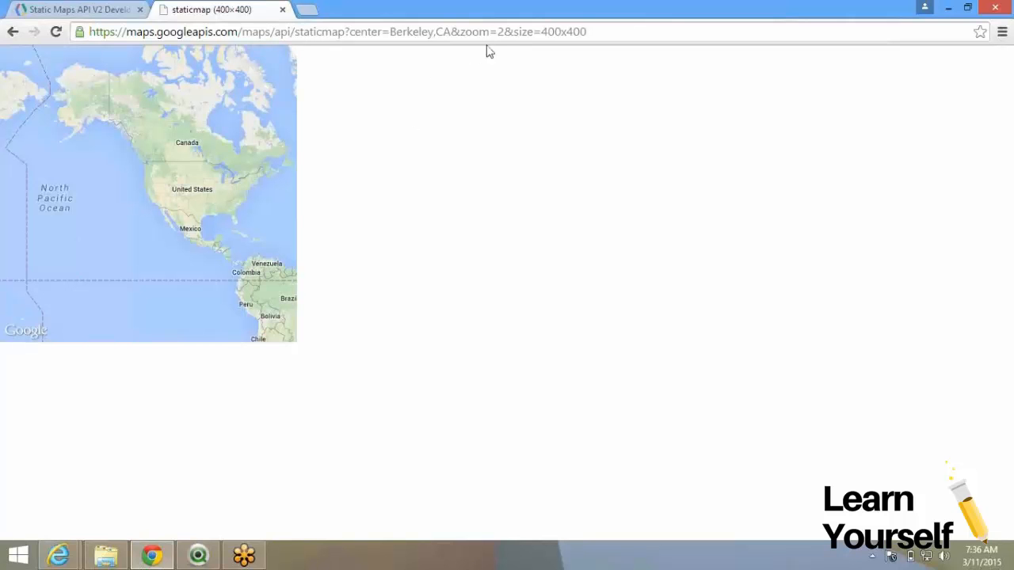
Set the Berkeley map URL's zoom parameter to 17, reload the map and point out the zoom value.
drag(502, 35, 498, 36)
text(17)
key(Return)
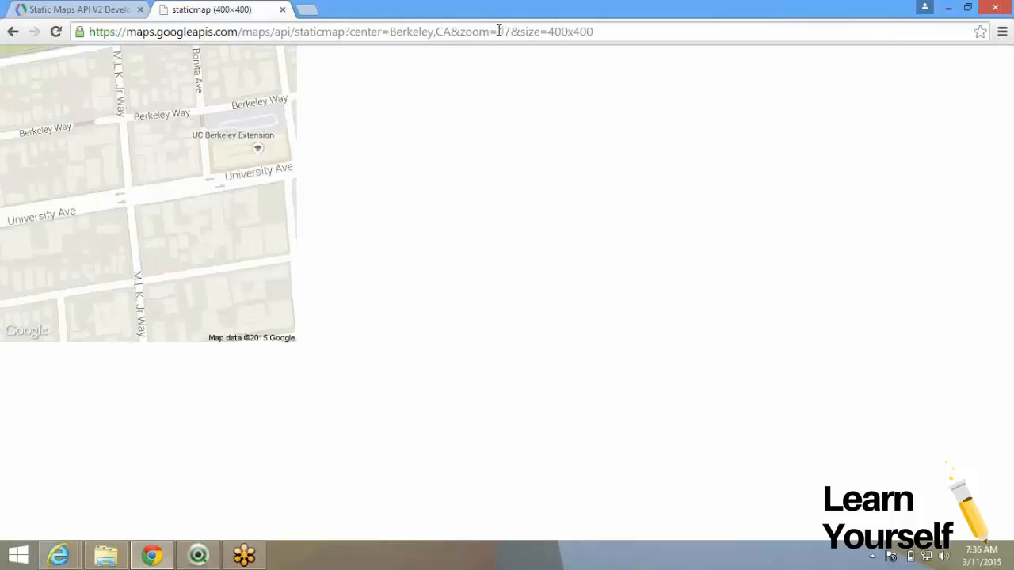
mouse_move(499, 31)
mouse_down()
mouse_move(543, 32)
mouse_move(512, 31)
mouse_up()
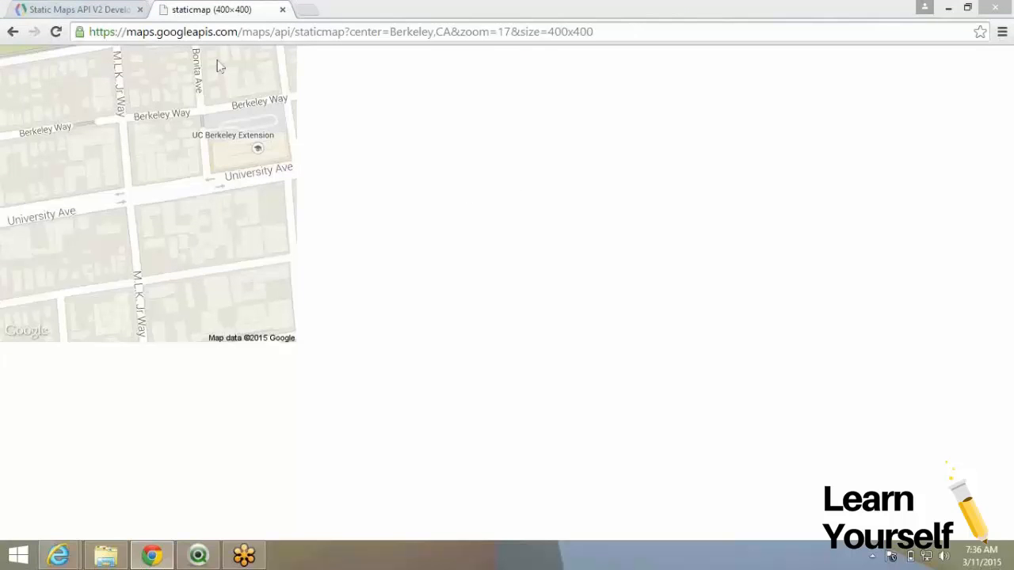
Return to the guide and read on from the Berkeley example to the Zoom Levels section.
click(130, 8)
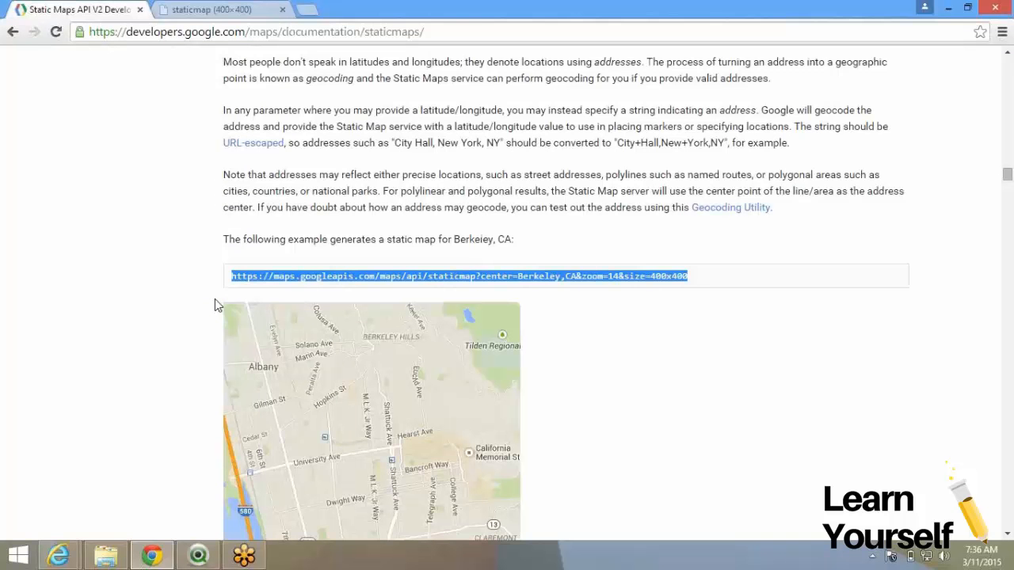
scroll(215, 304, down, 1)
scroll(215, 305, down, 3)
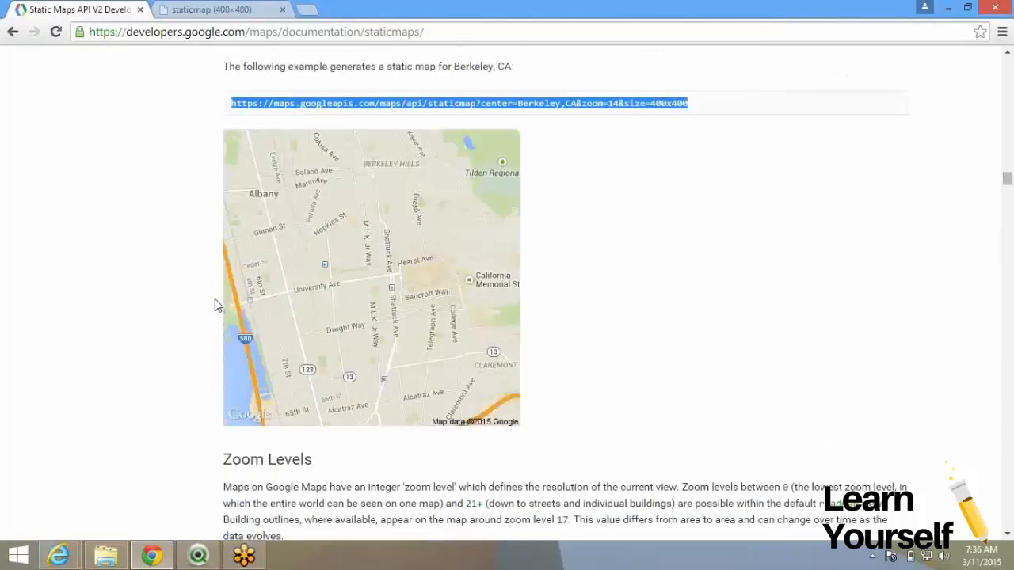
scroll(215, 305, down, 2)
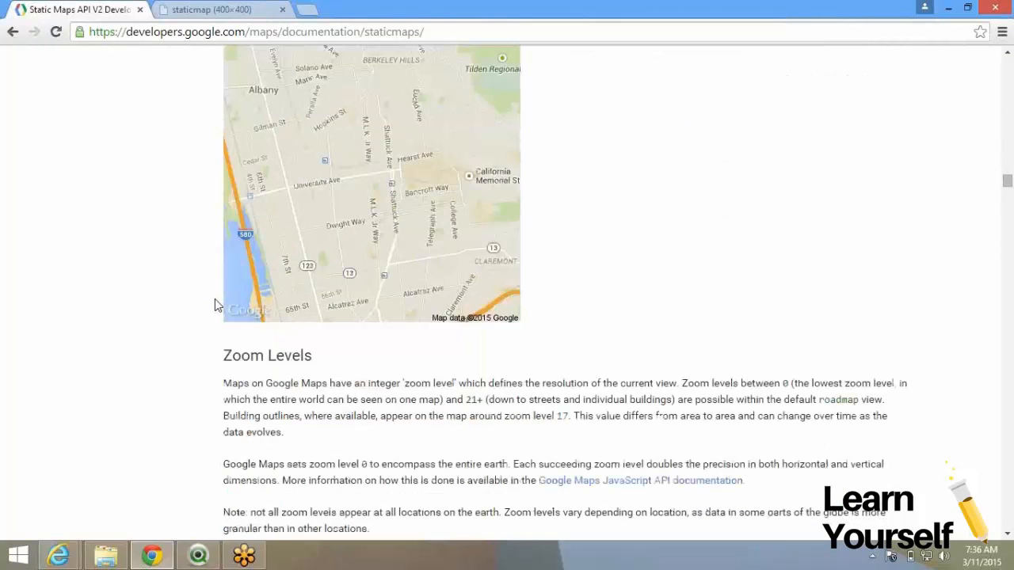
scroll(214, 305, up, 1)
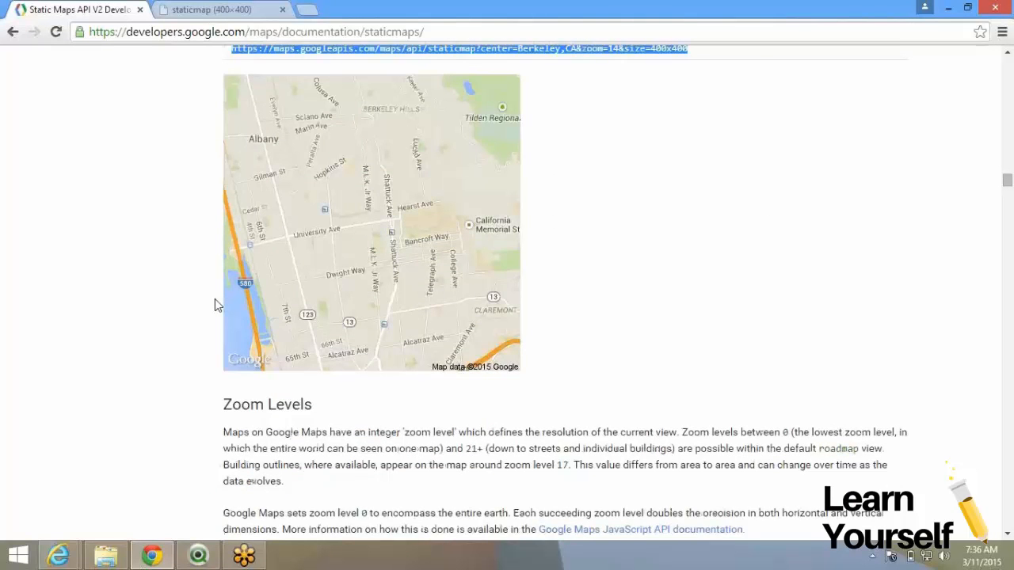
scroll(215, 301, up, 5)
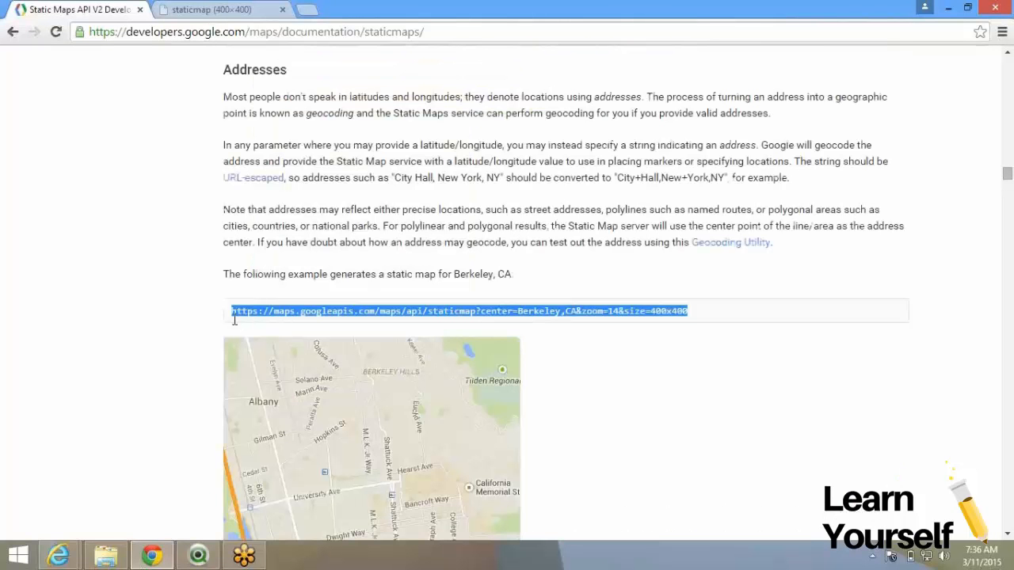
scroll(232, 316, down, 3)
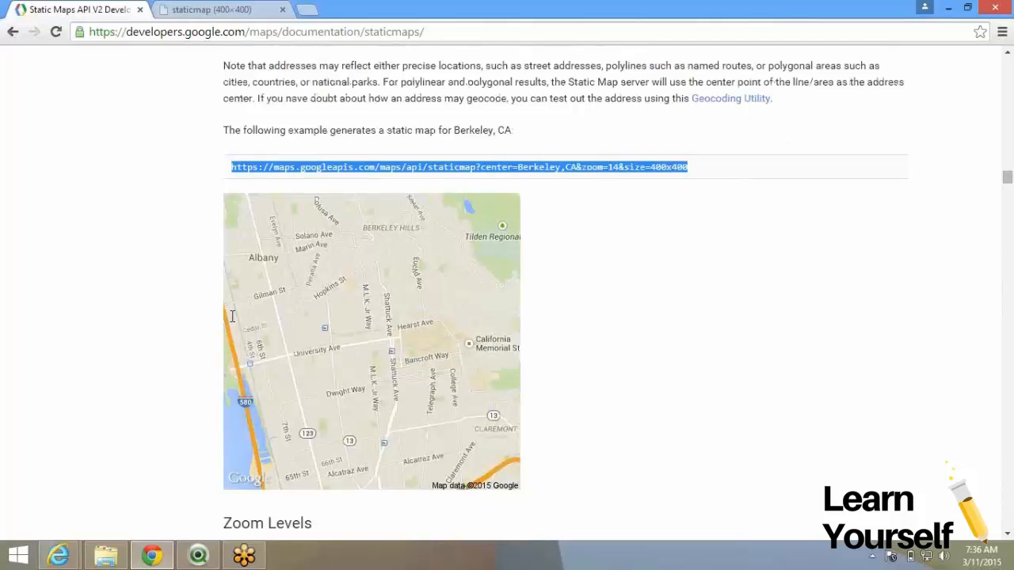
scroll(232, 316, down, 6)
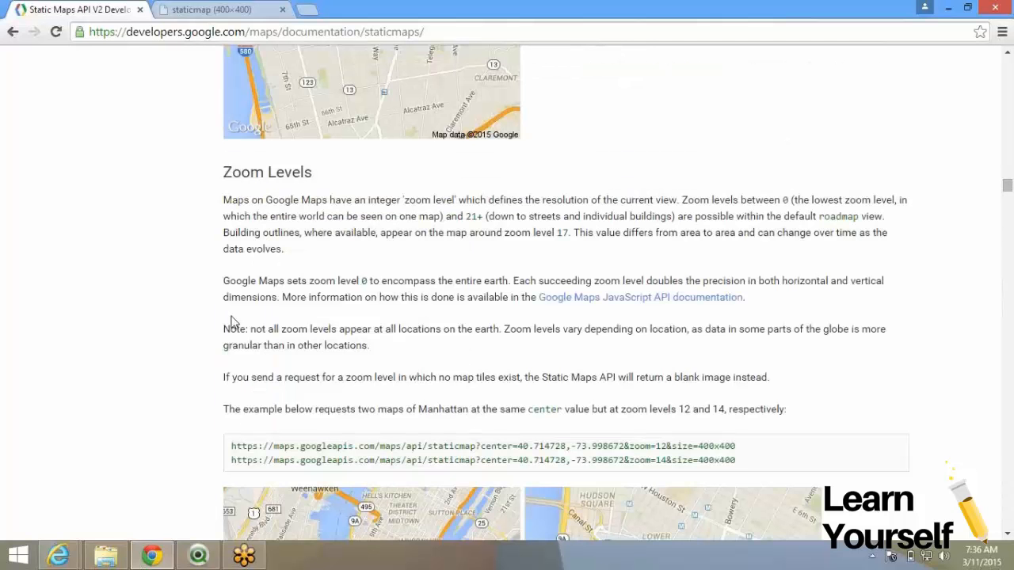
Copy the Manhattan example URL with center 40.714728,-73.998672 and zoom 14 and load it in the staticmap tab.
scroll(231, 323, down, 5)
drag(738, 110, 232, 115)
key(ctrl+c)
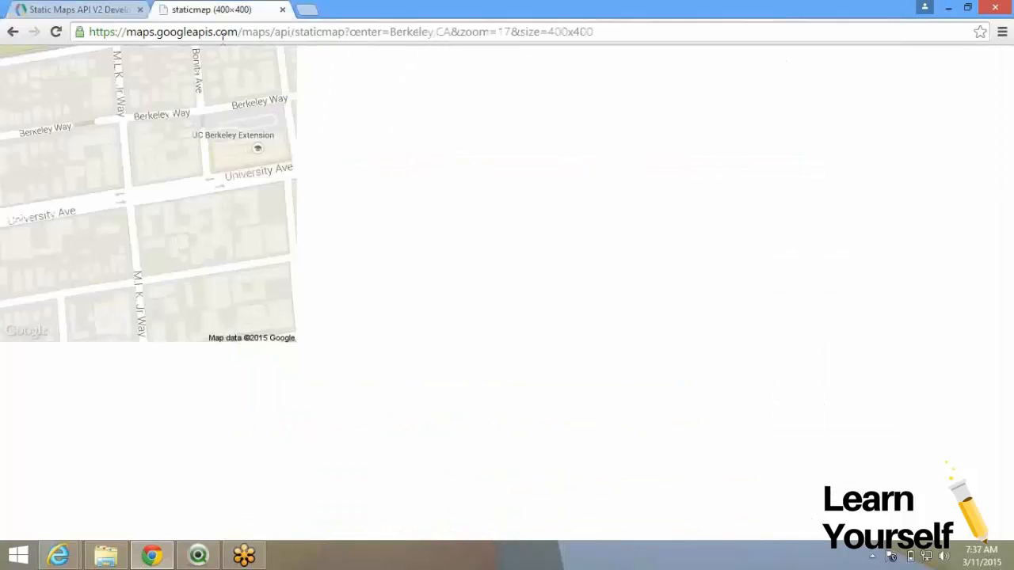
click(224, 37)
key(ctrl+v)
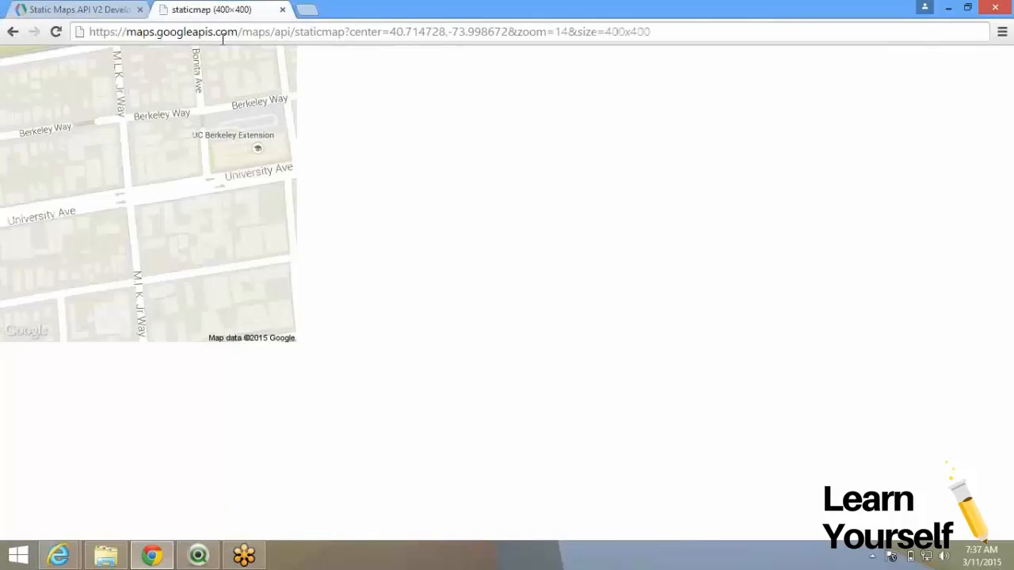
key(Return)
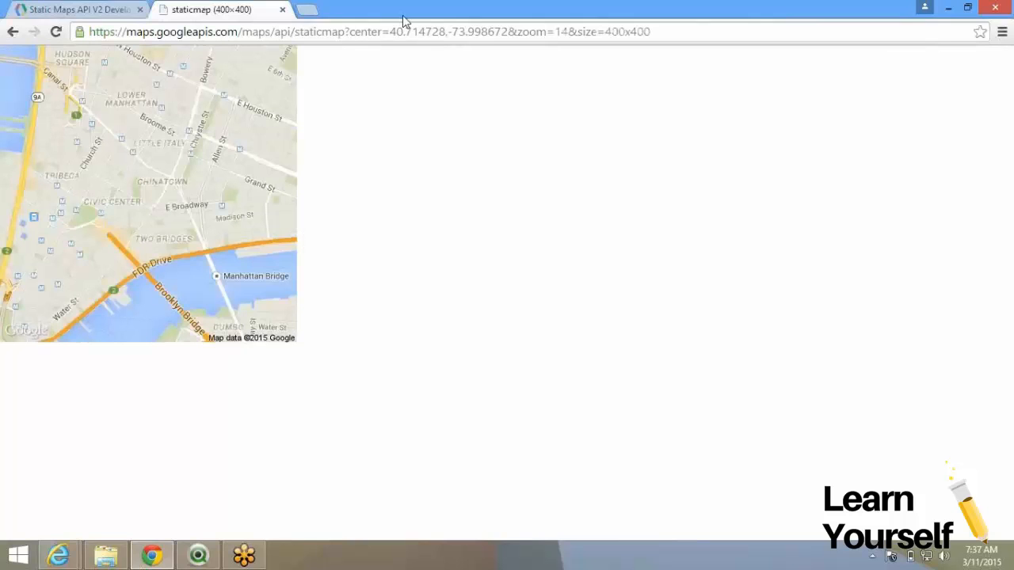
key(alt+Tab)
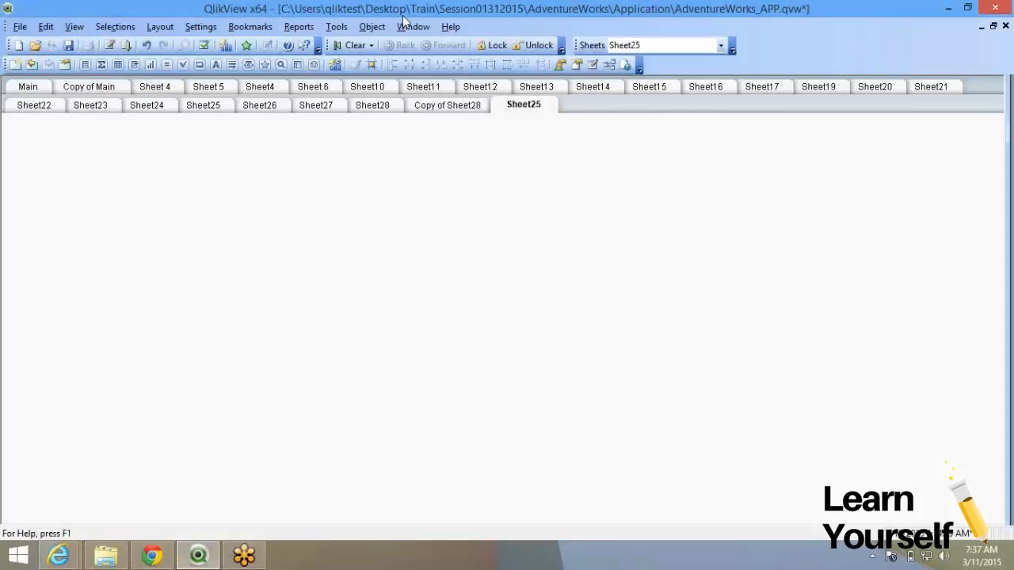
key(alt+Tab)
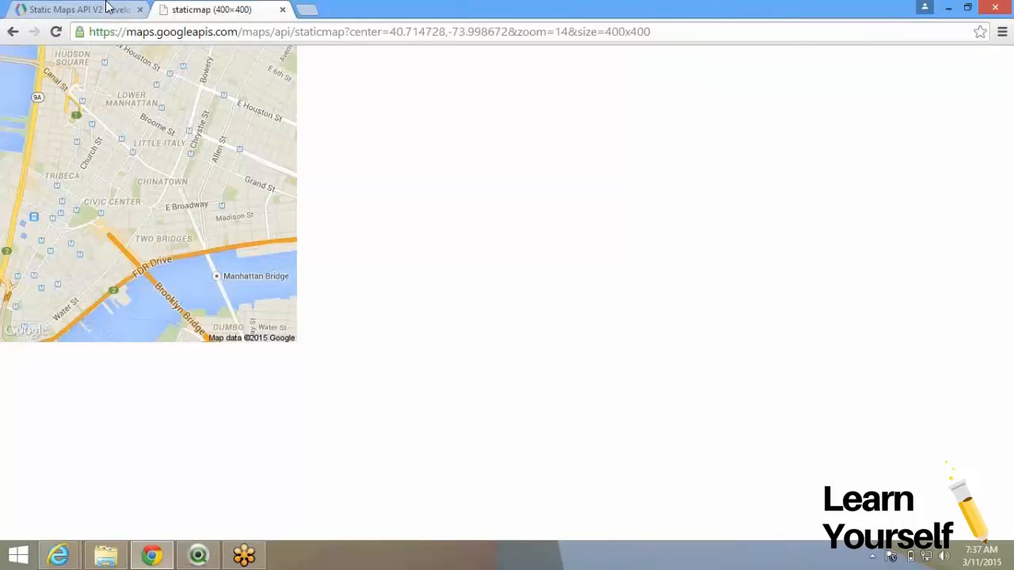
Return to the Static Maps guide and read the Image Sizes, Scale Values, Image Formats and Map Types sections.
click(107, 8)
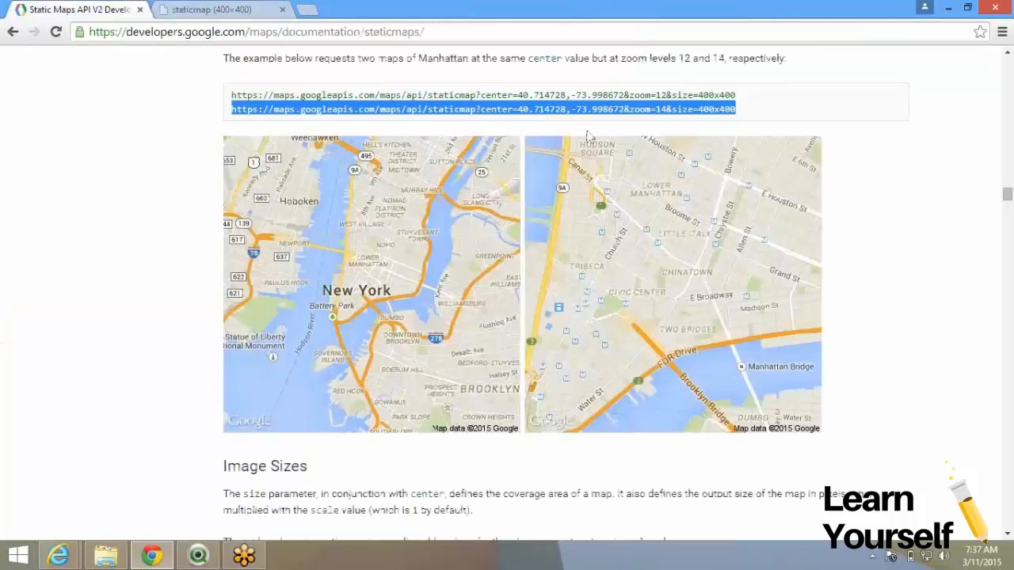
scroll(587, 136, down, 3)
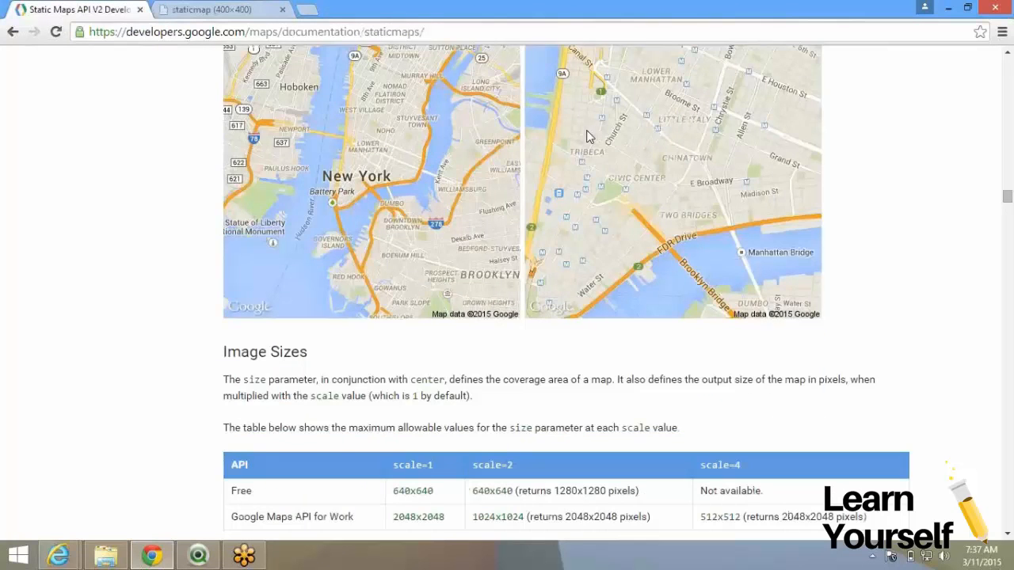
scroll(588, 136, down, 10)
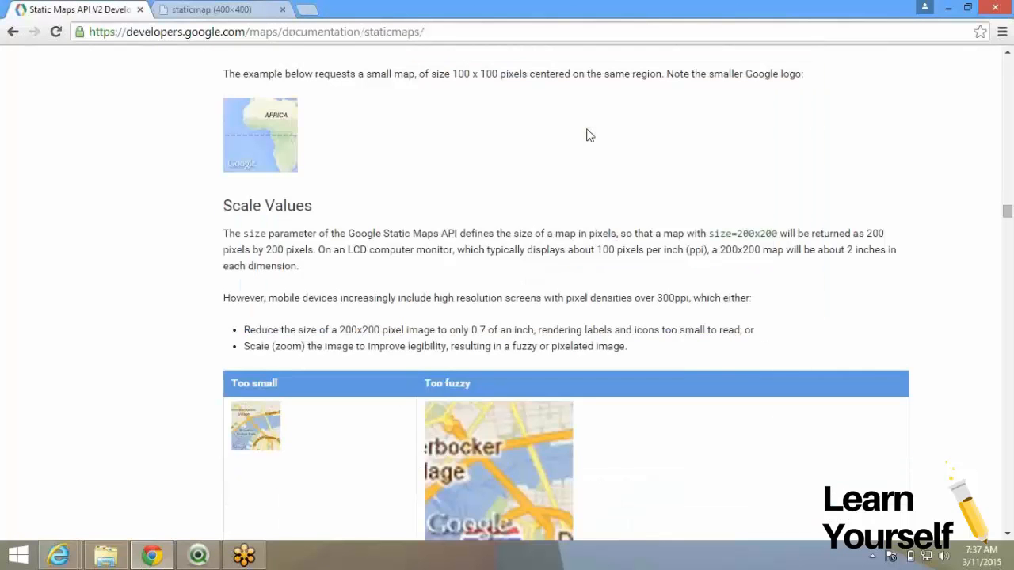
scroll(587, 136, down, 10)
scroll(588, 124, down, 3)
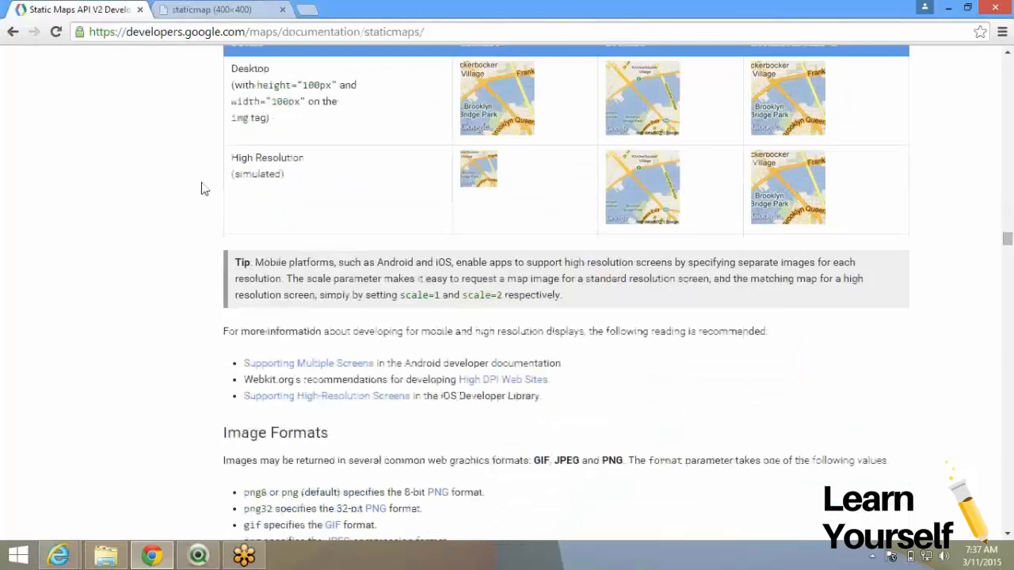
scroll(201, 189, up, 4)
scroll(202, 189, down, 15)
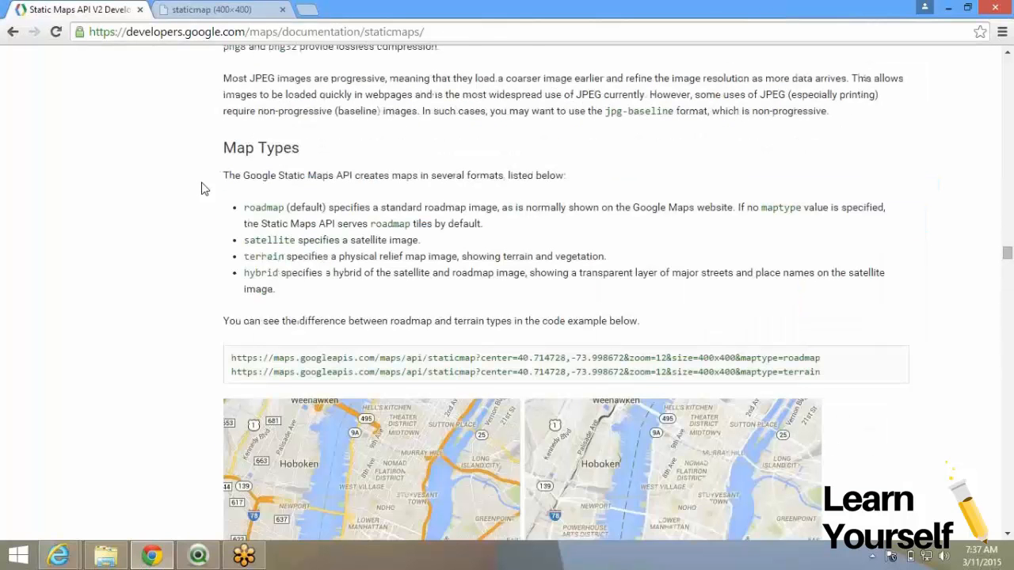
scroll(201, 189, down, 3)
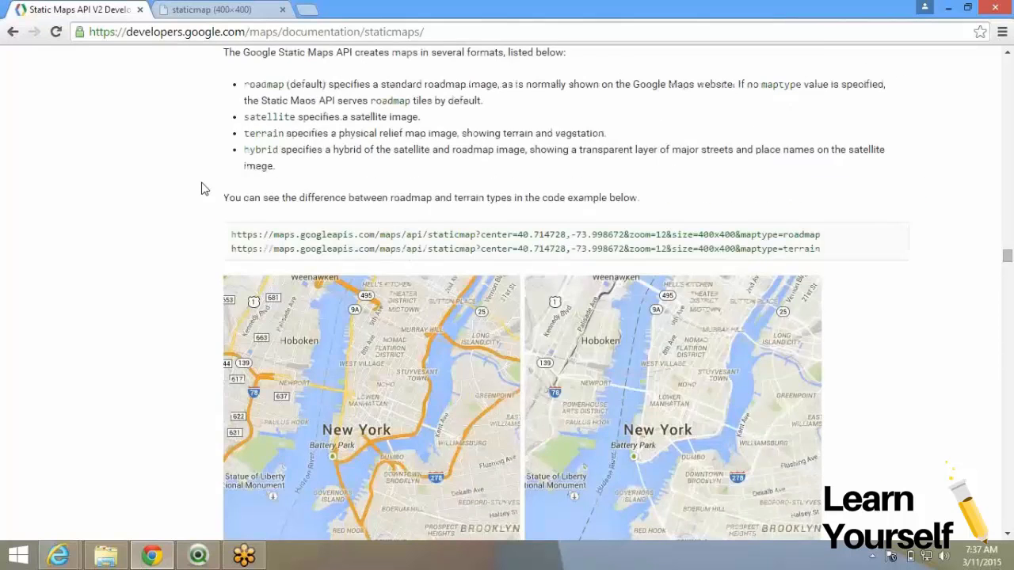
Read on through the styled map examples for Brooklyn and Chicago to the Markers section and its style descriptors.
scroll(201, 189, down, 12)
scroll(202, 182, down, 20)
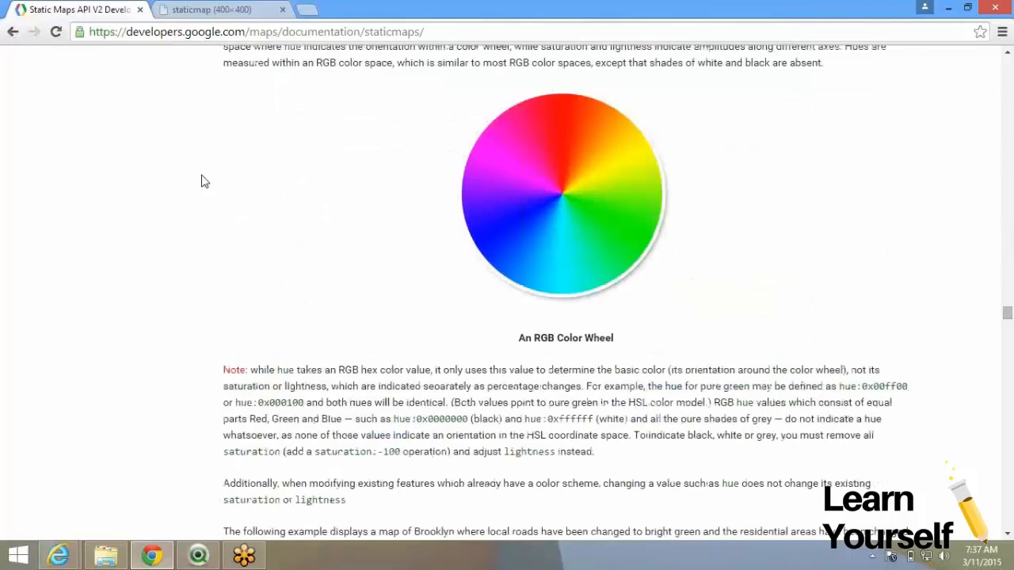
scroll(201, 182, down, 5)
scroll(201, 182, down, 16)
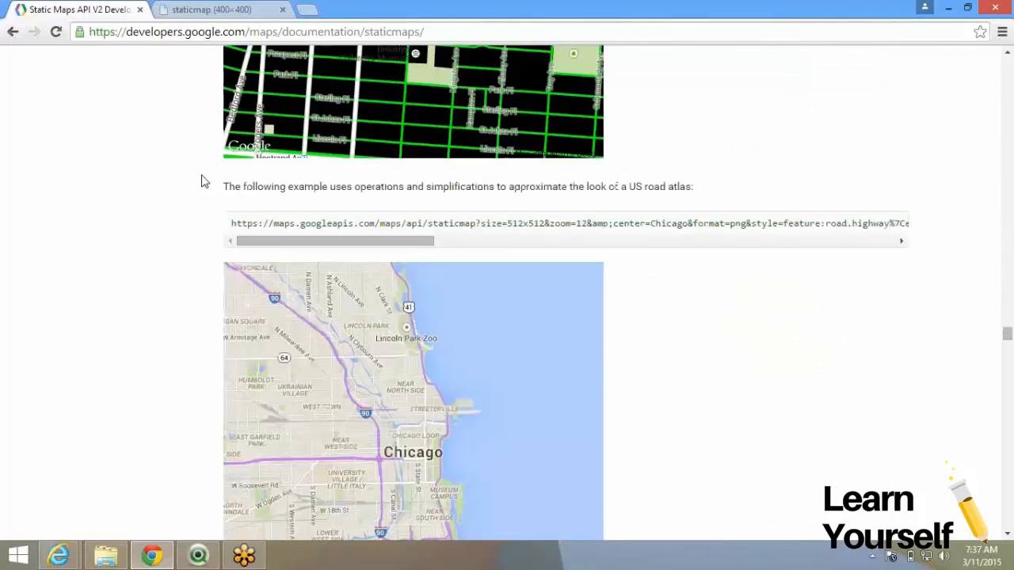
scroll(201, 182, up, 10)
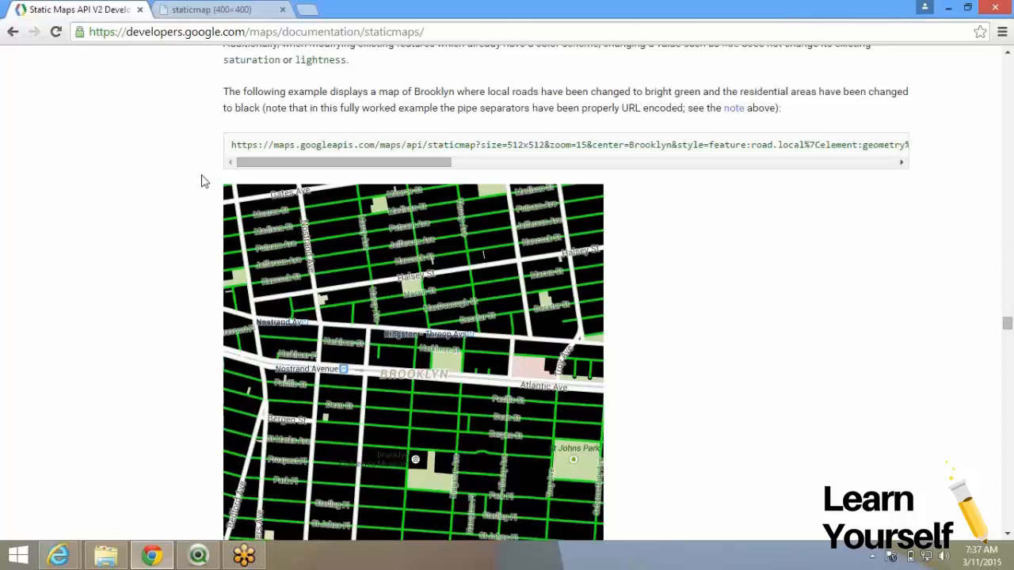
scroll(201, 182, down, 2)
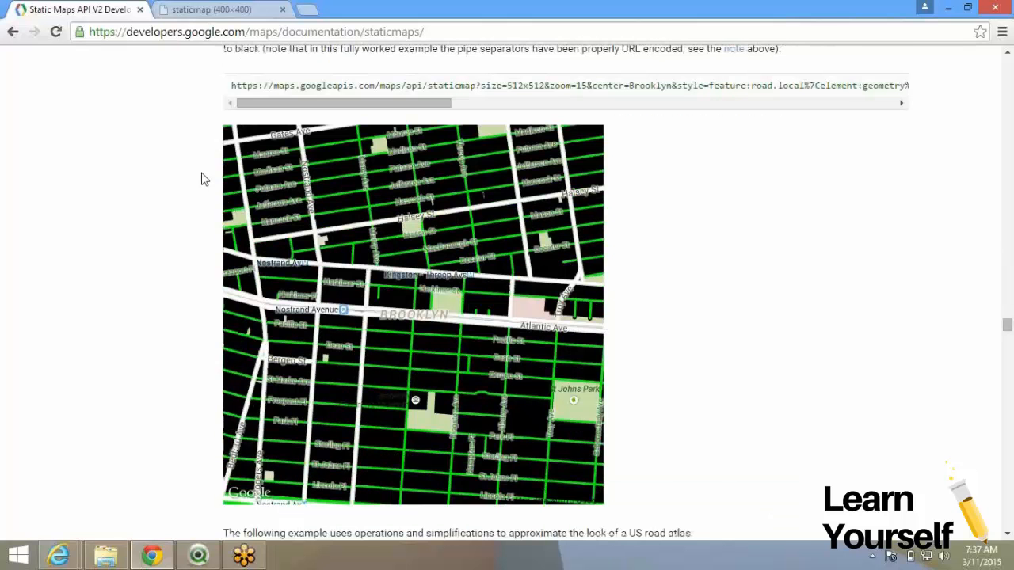
scroll(201, 180, down, 13)
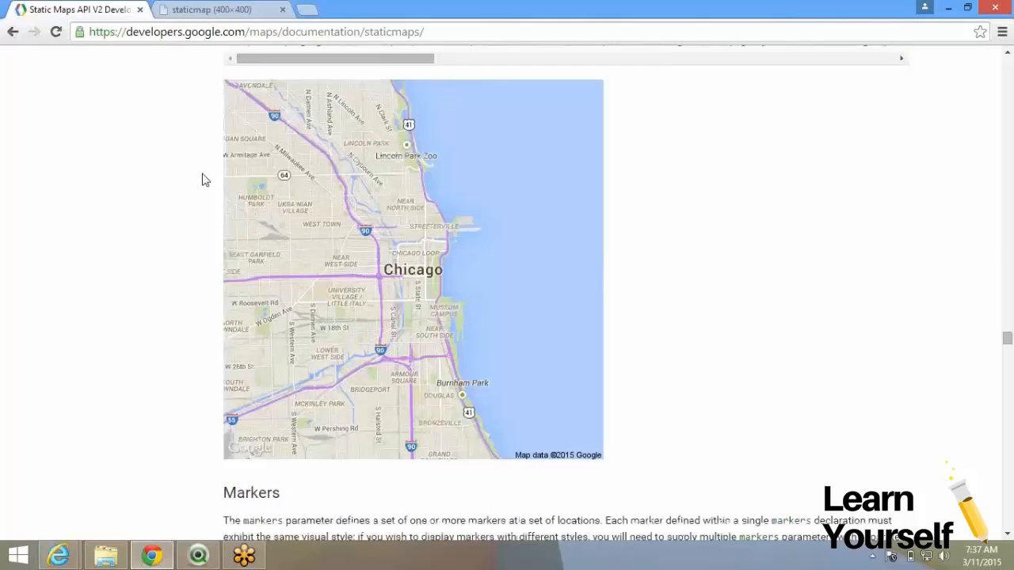
scroll(202, 174, down, 14)
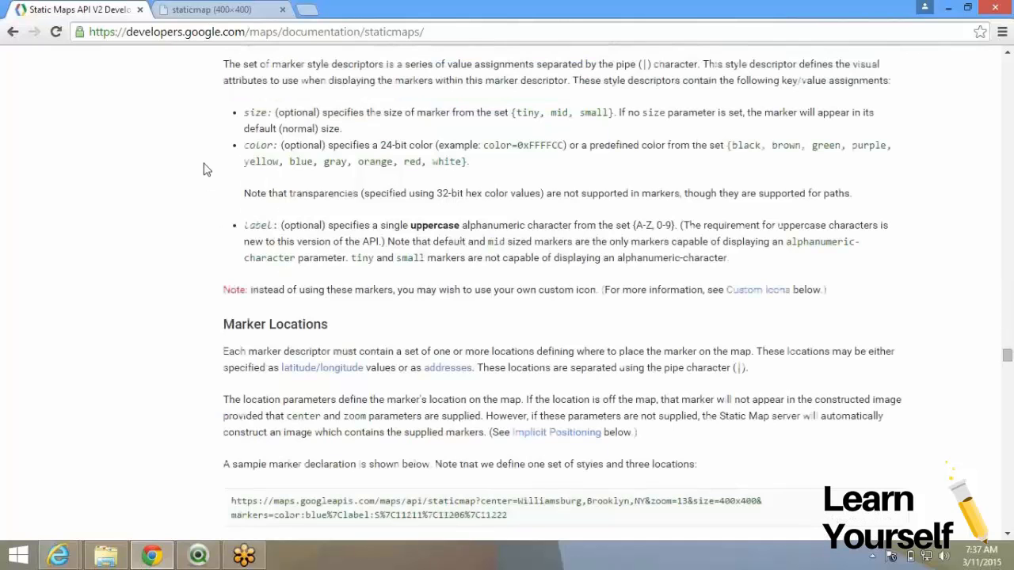
Copy the sample marker URL for Williamsburg, Brooklyn with zoom 13 and size 400x400 from the Marker Locations section.
scroll(204, 170, down, 6)
triple_click(230, 265)
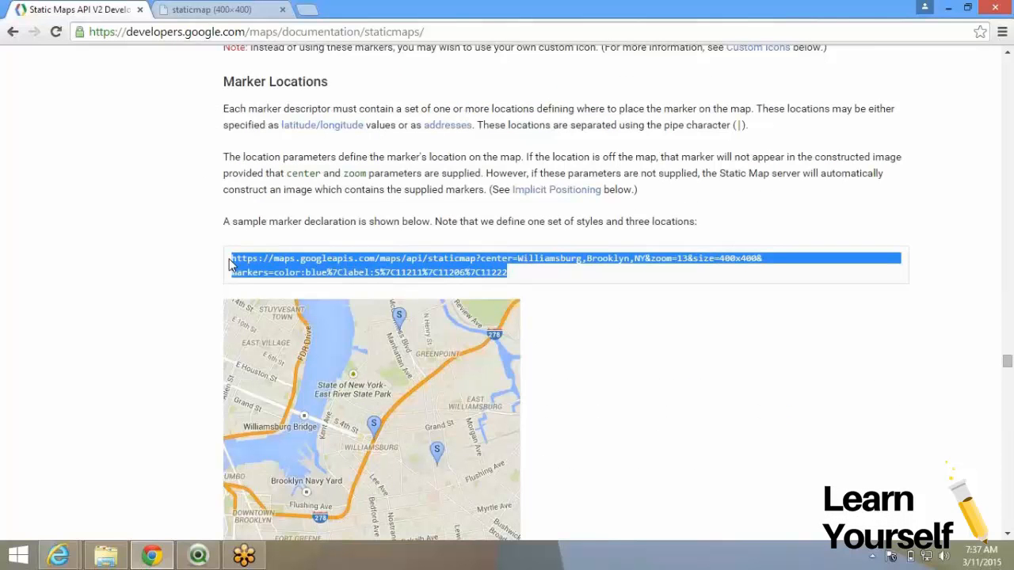
scroll(230, 264, down, 1)
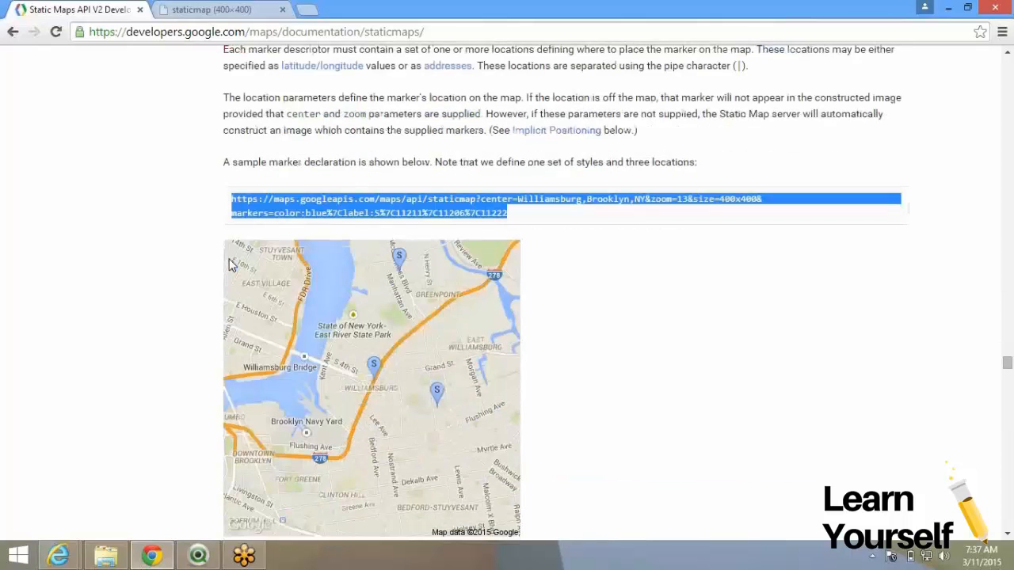
scroll(435, 258, down, 2)
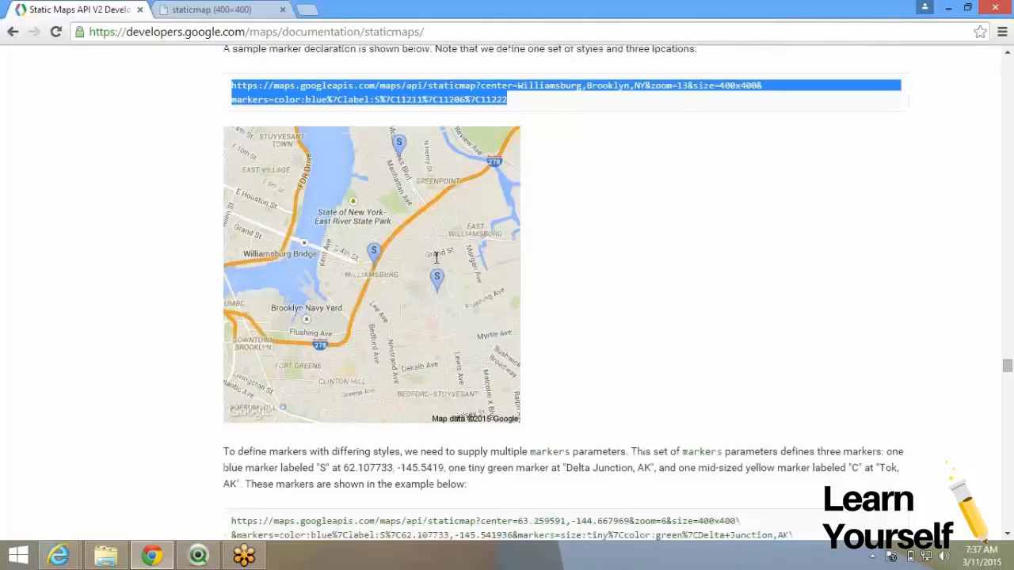
Switch to QlikView, open Sheet26 and make a copy of the sheet.
key(alt+Tab)
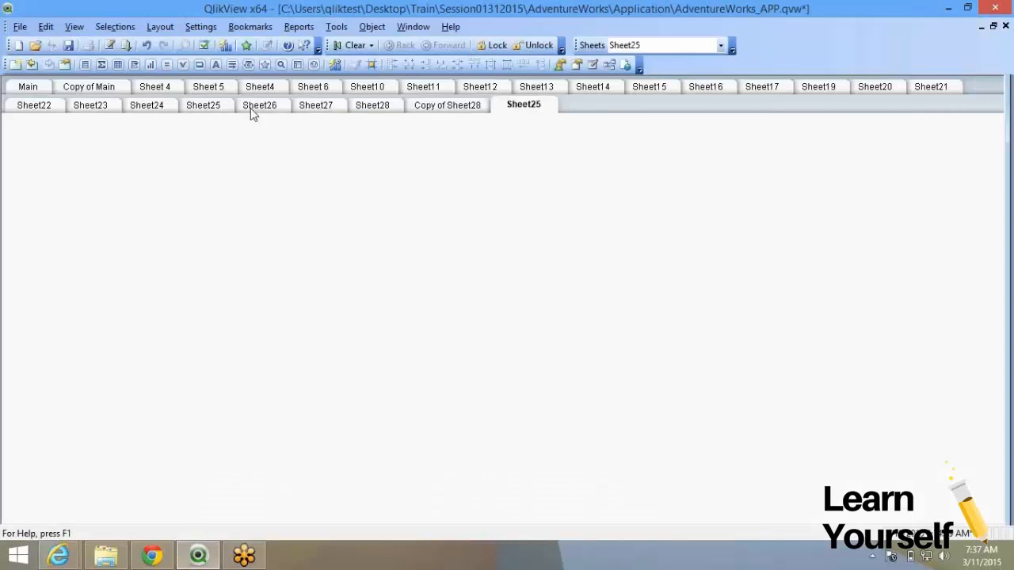
click(249, 106)
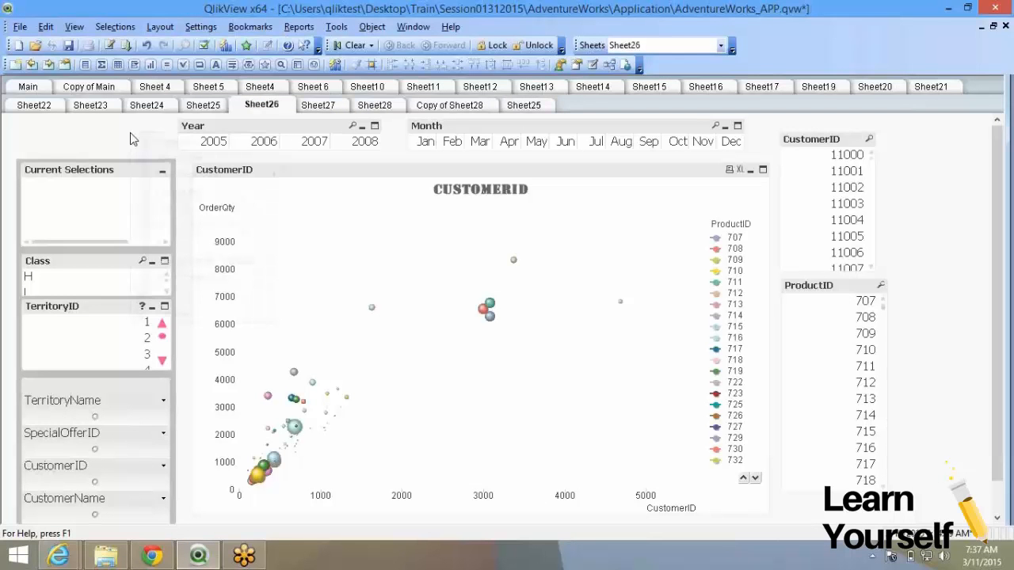
right_click(130, 132)
click(180, 191)
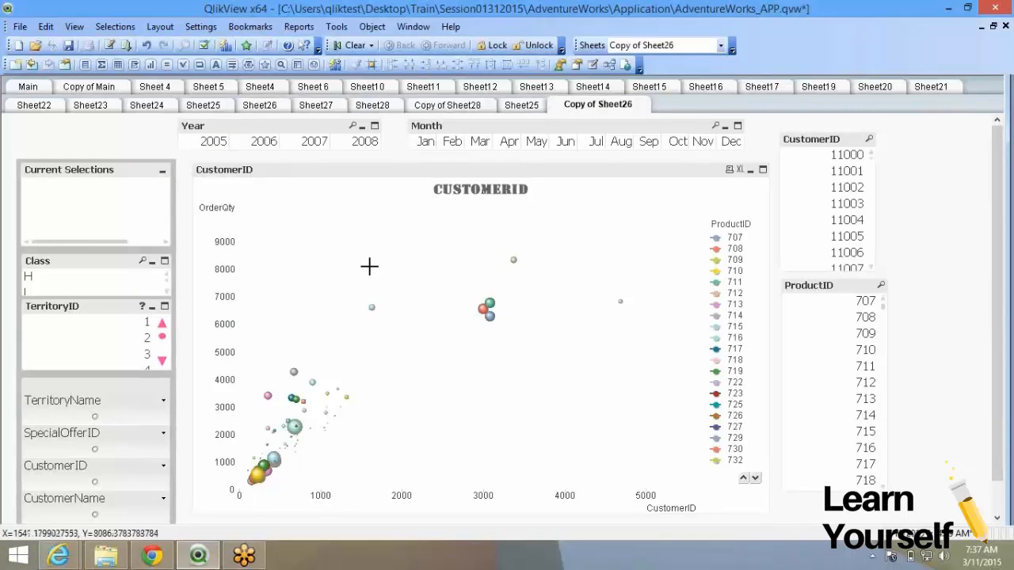
Set the copied sheet's CustomerID chart background to a dynamic image using the copied Williamsburg map URL.
right_click(316, 202)
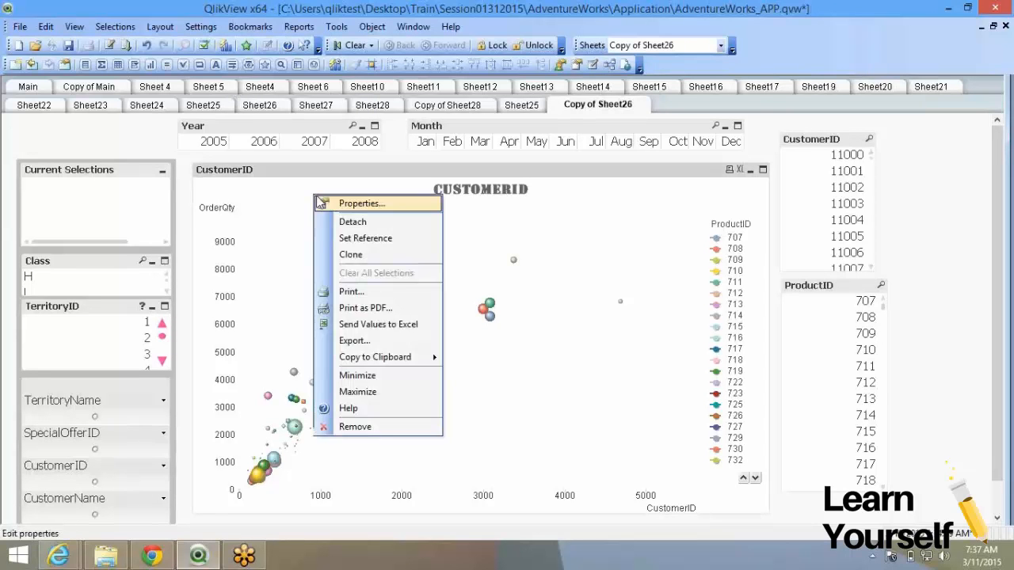
click(352, 204)
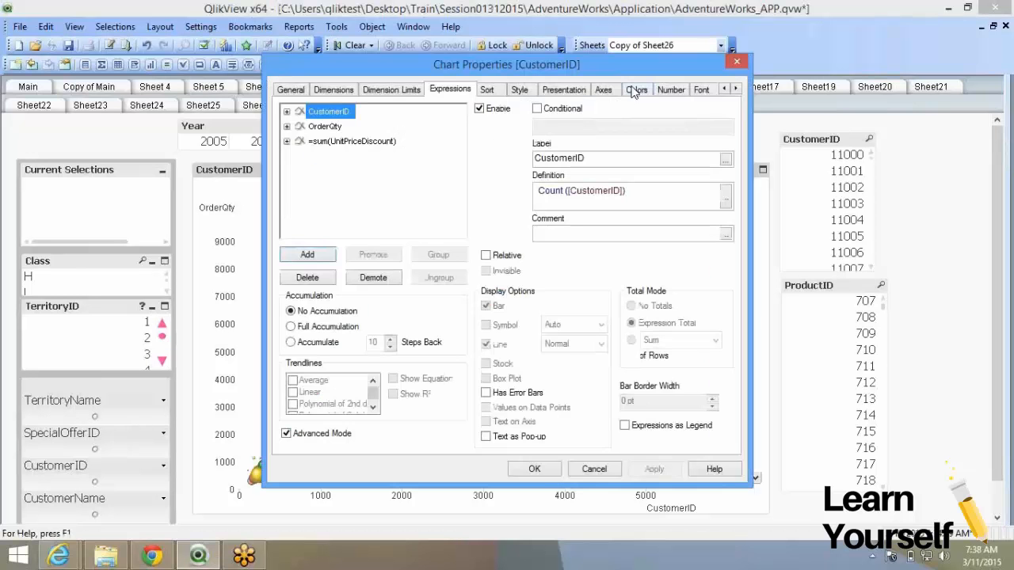
click(635, 90)
click(309, 381)
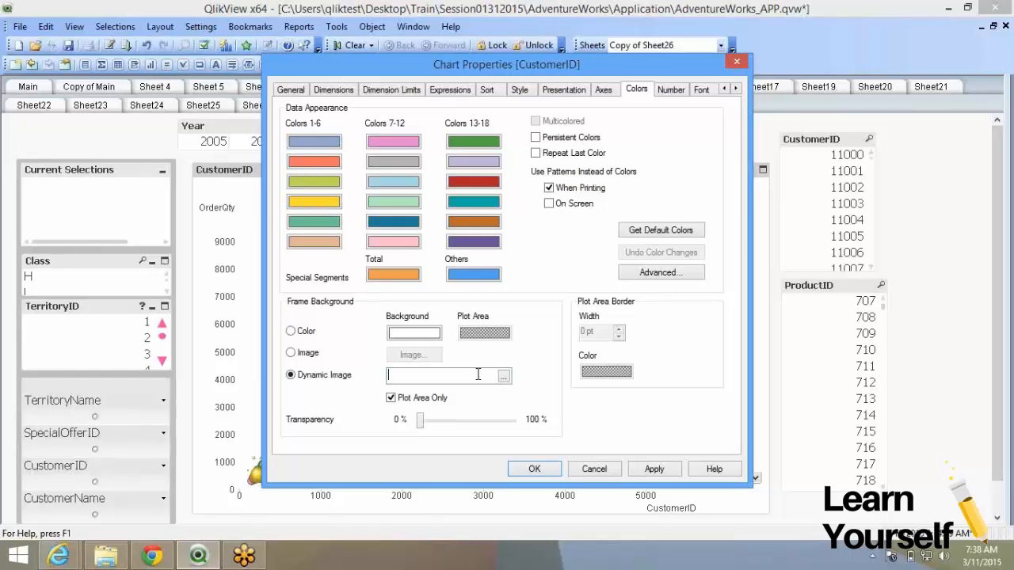
key(ctrl+v)
click(532, 469)
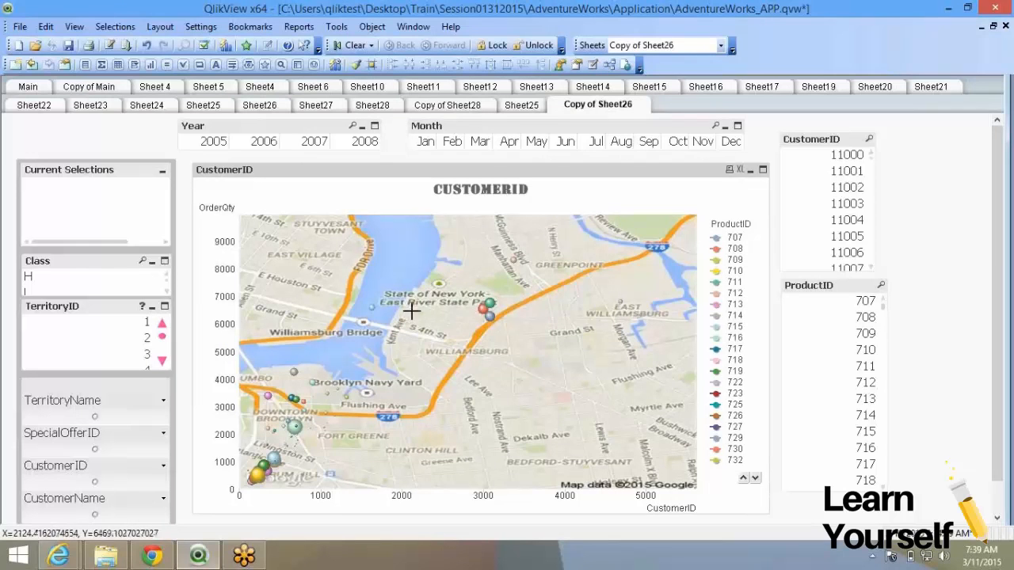
Try the guide's three-marker example URL with center 63.259591,-144.667969 and zoom 6 as the chart's dynamic background image.
right_click(442, 255)
click(461, 265)
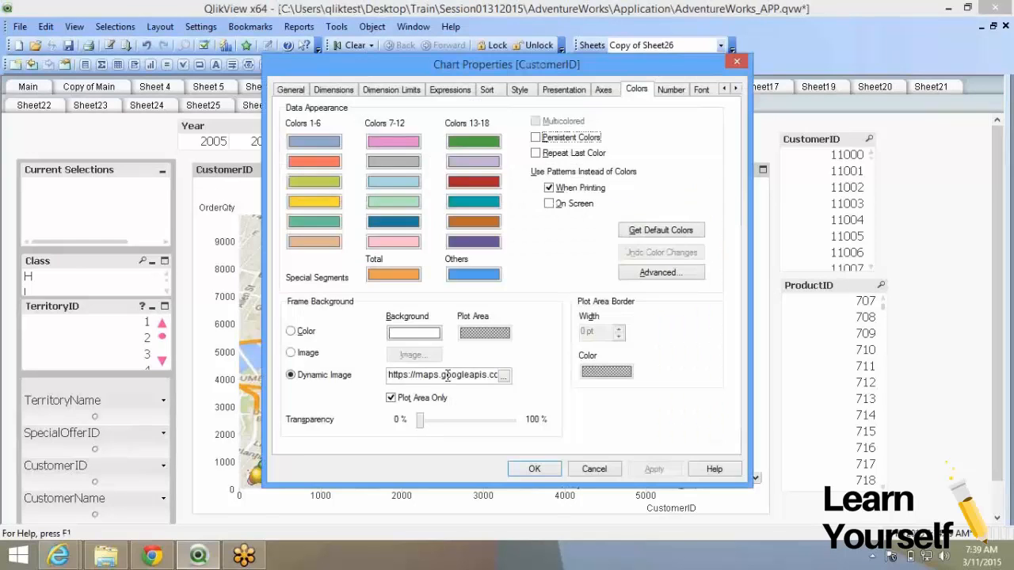
key(alt+Tab)
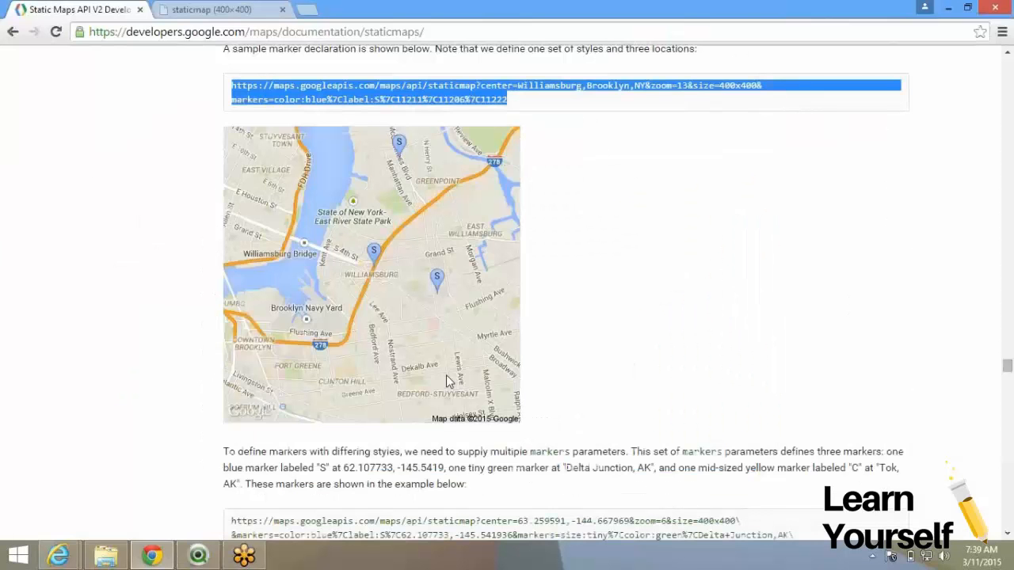
scroll(448, 381, down, 2)
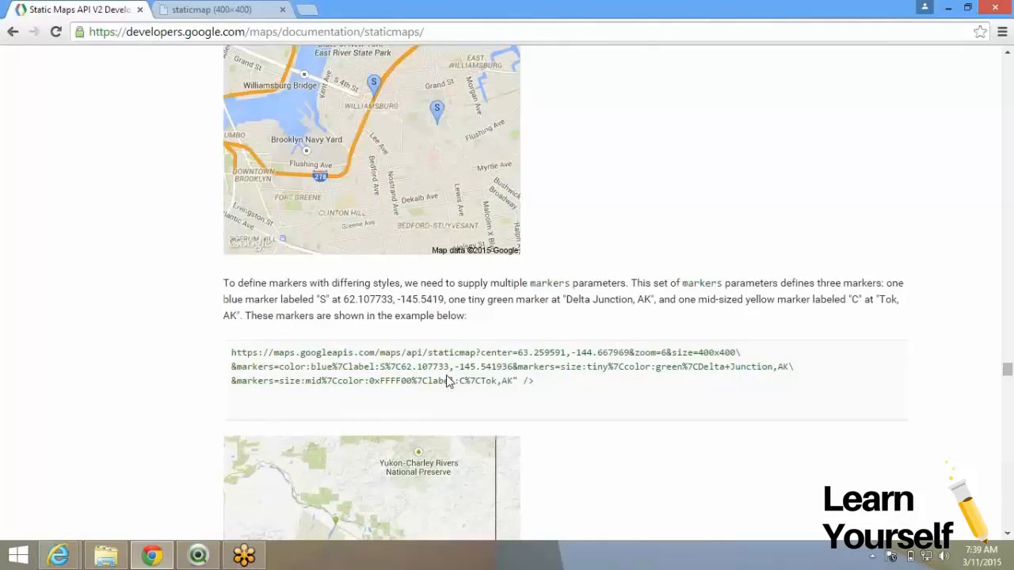
key(alt+Tab)
click(426, 377)
key(ctrl+a)
key(ctrl+v)
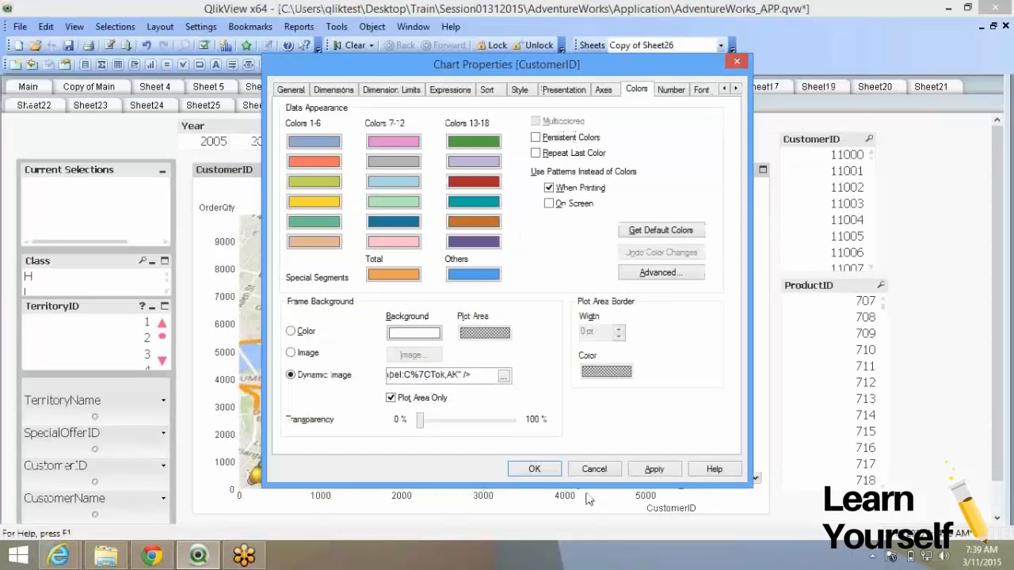
click(545, 470)
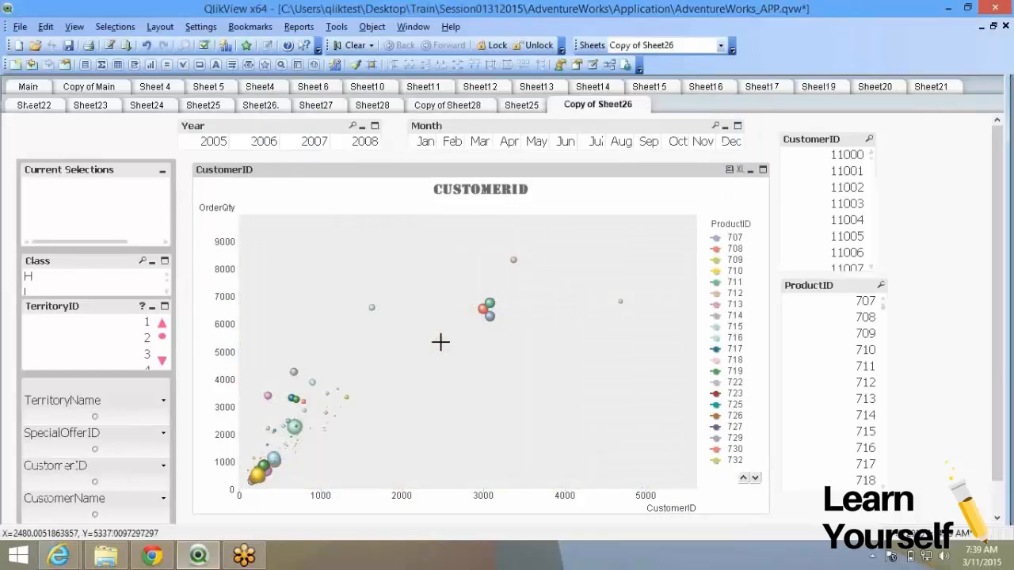
Return to the guide in Chrome and copy the Custom Icons example URL for New York City coffee shops, size 480x480.
key(alt+Tab)
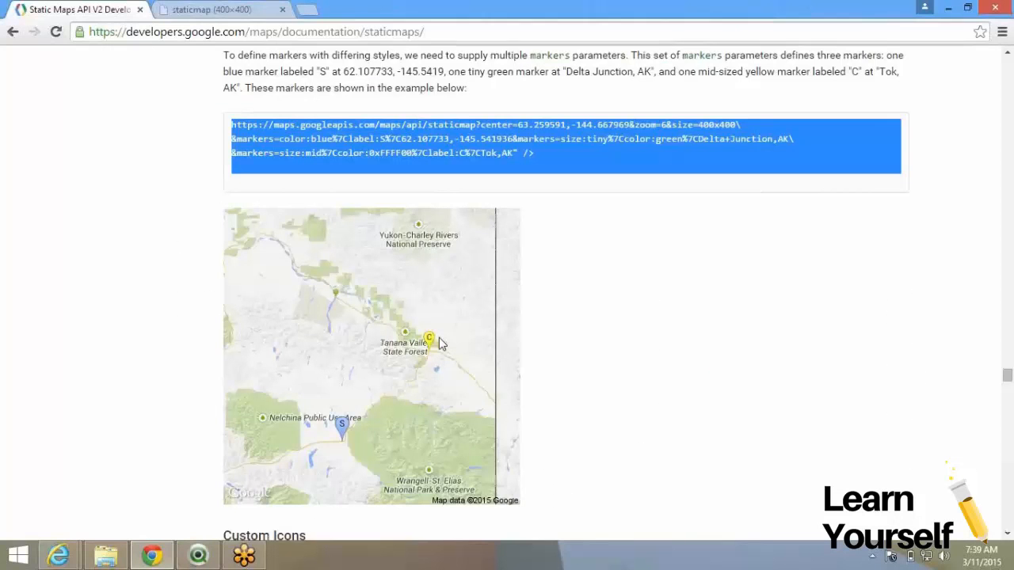
scroll(441, 341, down, 2)
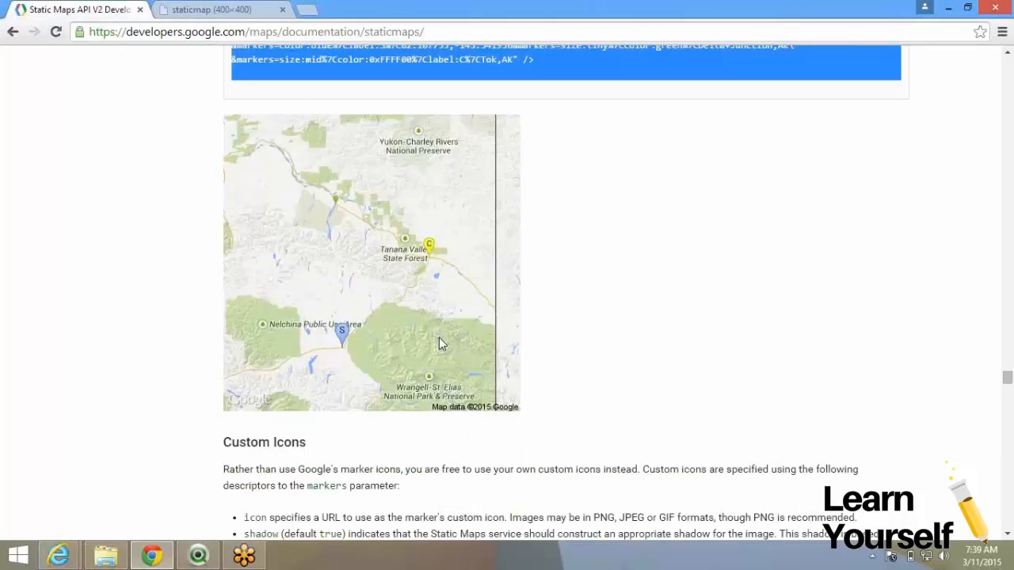
scroll(439, 337, down, 3)
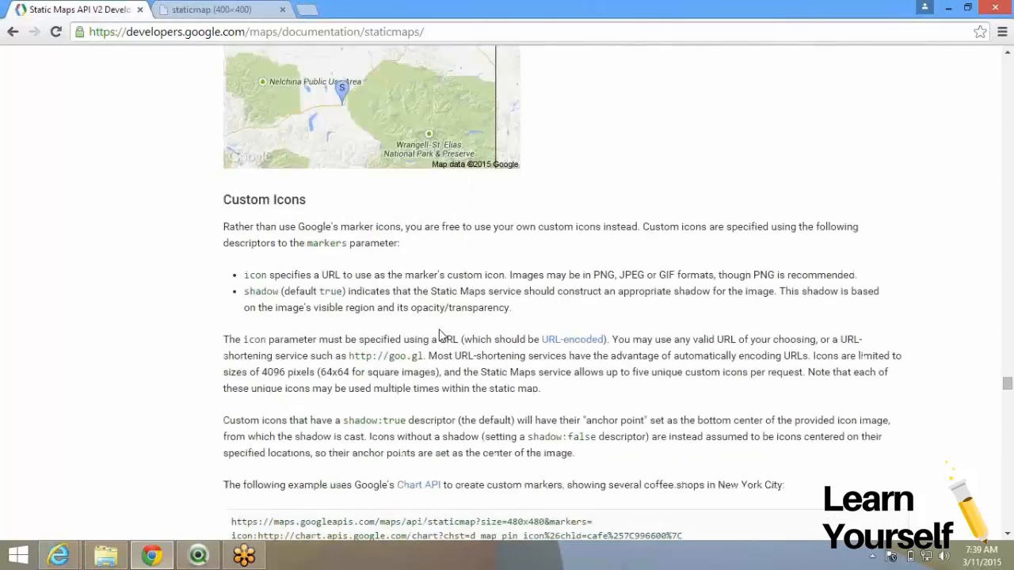
scroll(440, 336, down, 5)
Replace the CustomerID chart's dynamic background image in QlikView with the copied New York coffee shop map URL.
key(alt+Tab)
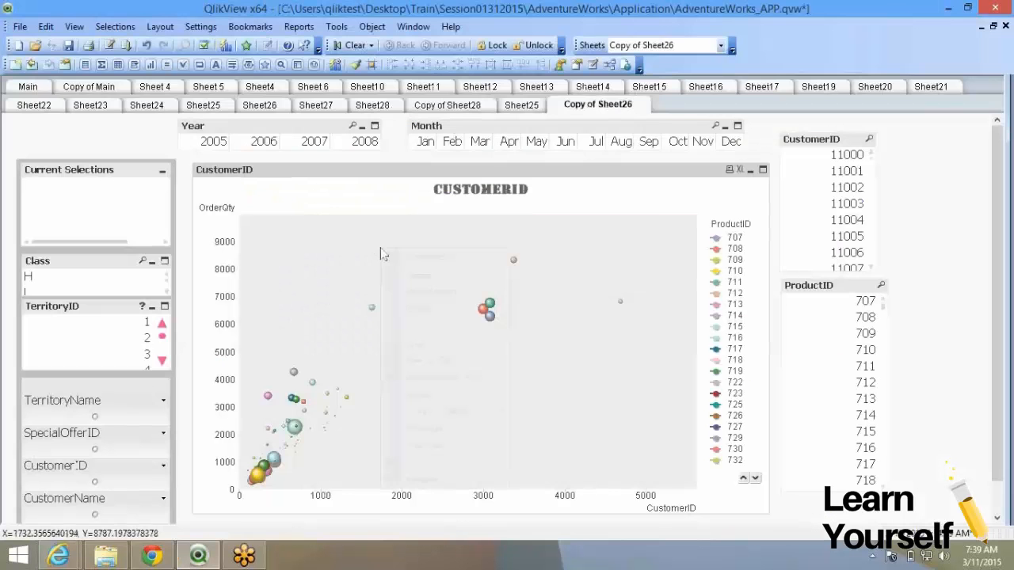
click(392, 260)
double_click(433, 381)
key(ctrl+v)
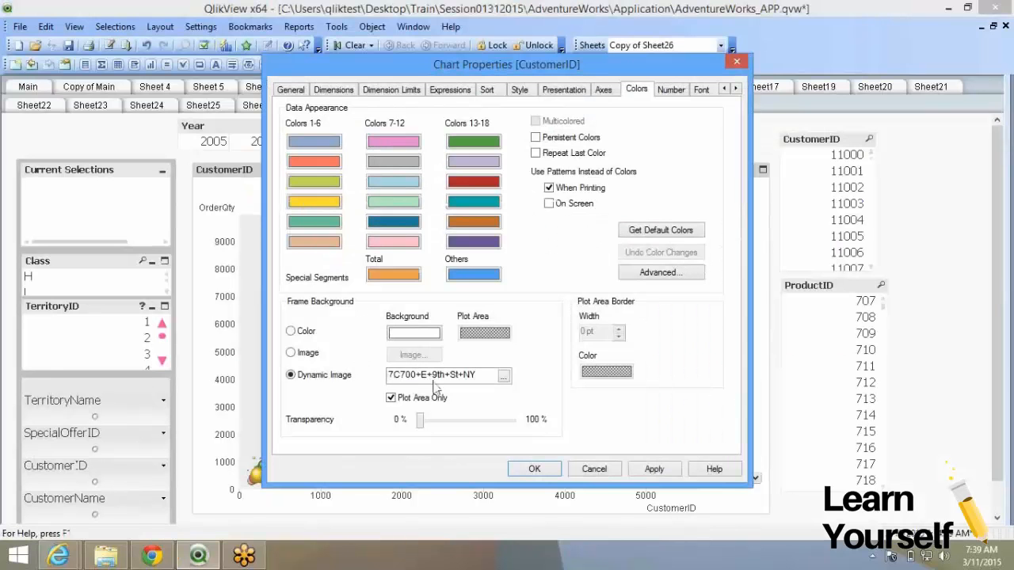
click(549, 472)
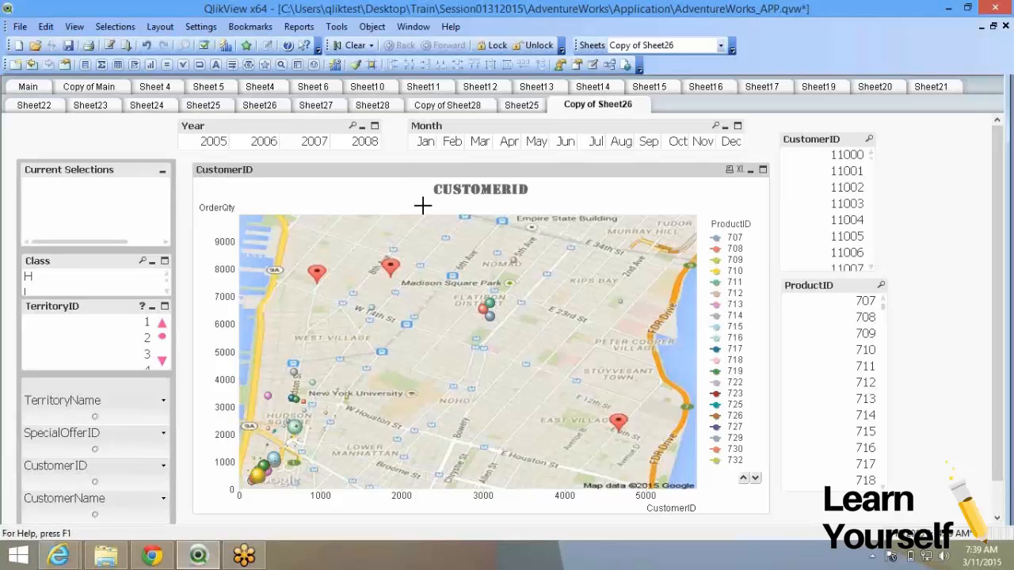
Switch to Chrome and open a new browser window.
mouse_move(477, 302)
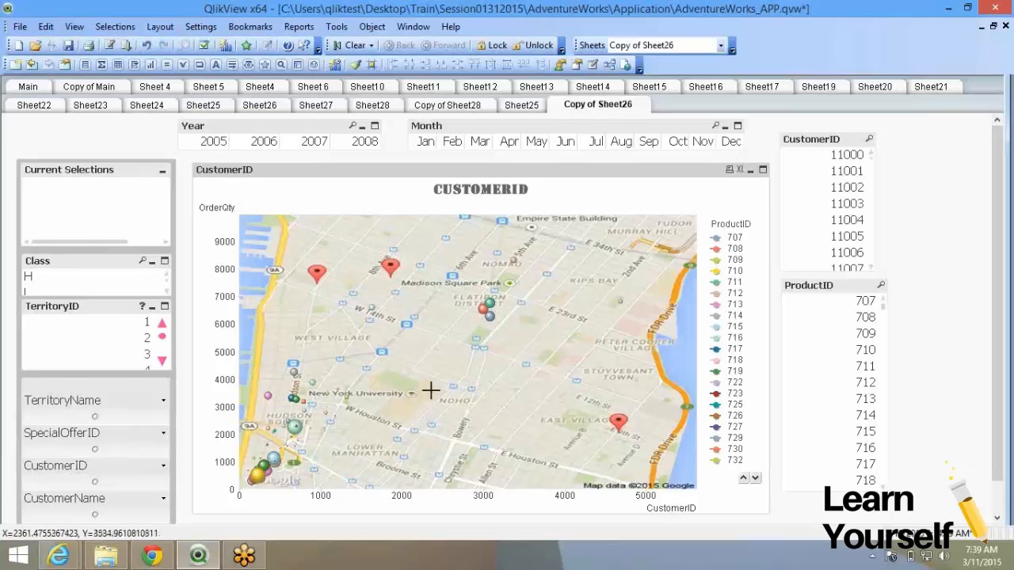
click(152, 557)
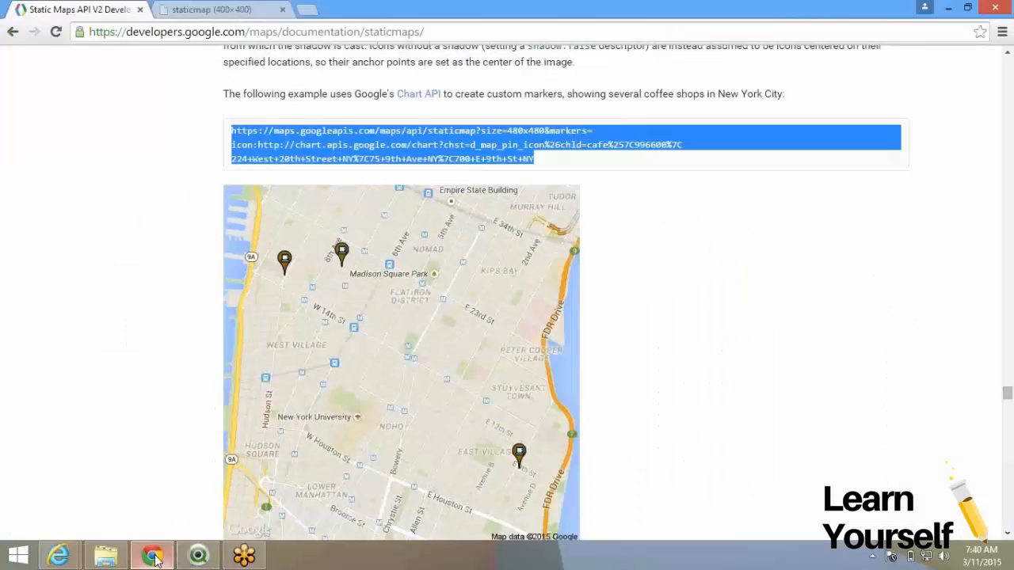
right_click(155, 558)
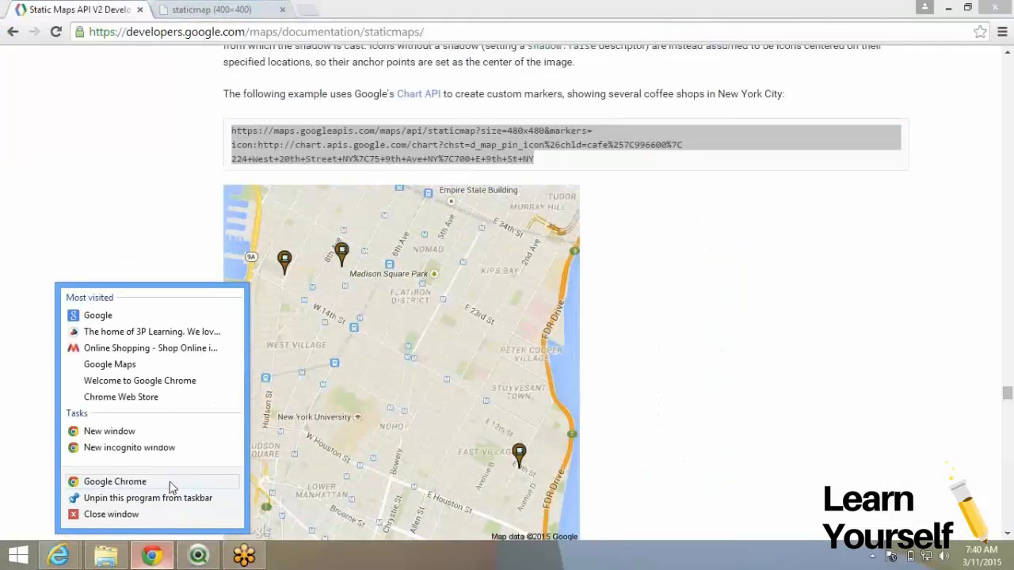
click(115, 481)
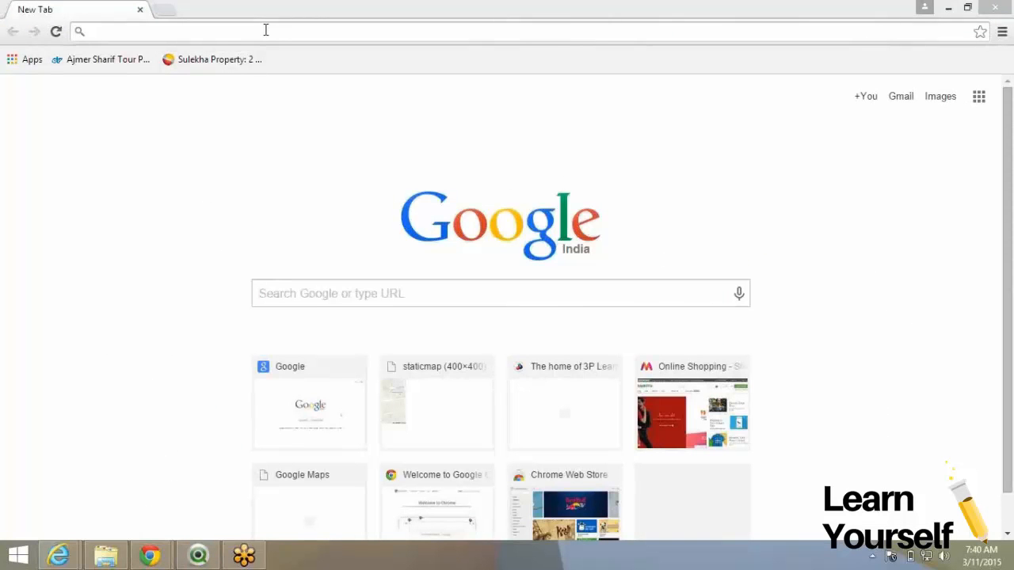
Search Google for "world maps atlas" and preview the go.hrw.com map titled The World in the image results.
click(266, 31)
text(world maps)
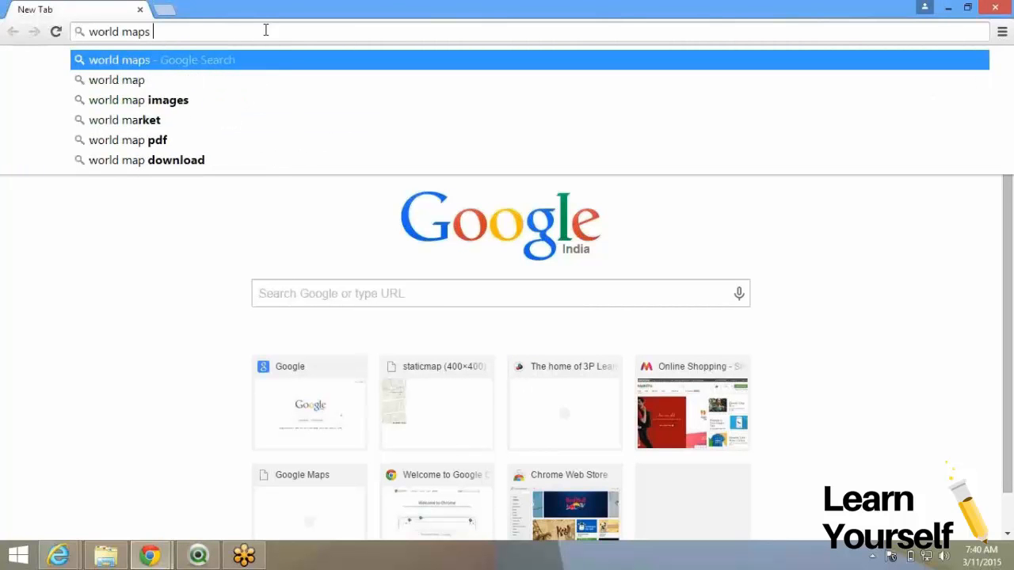
text( ala)
key(BackSpace)
key(BackSpace)
text(tla)
key(Return)
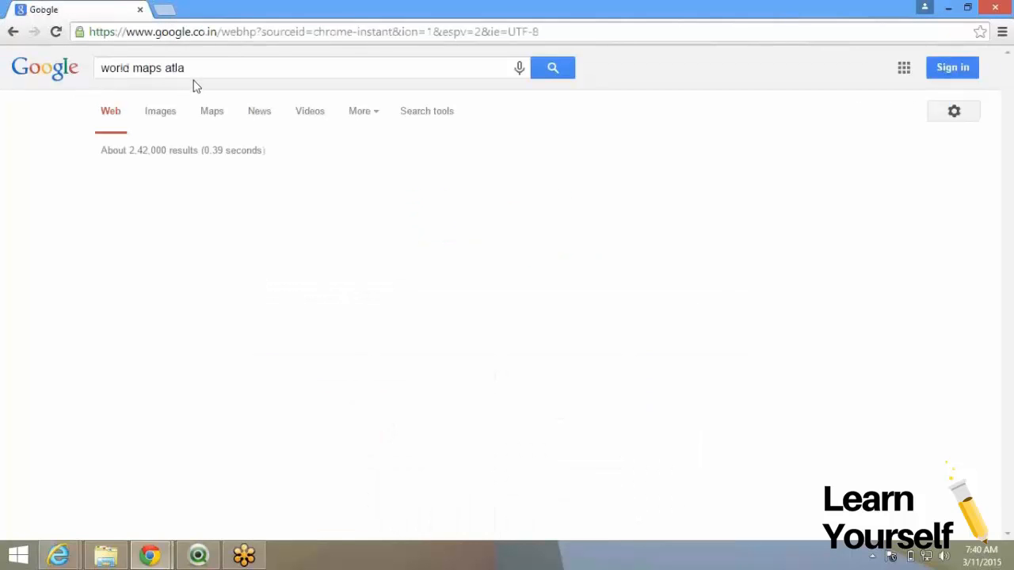
click(198, 68)
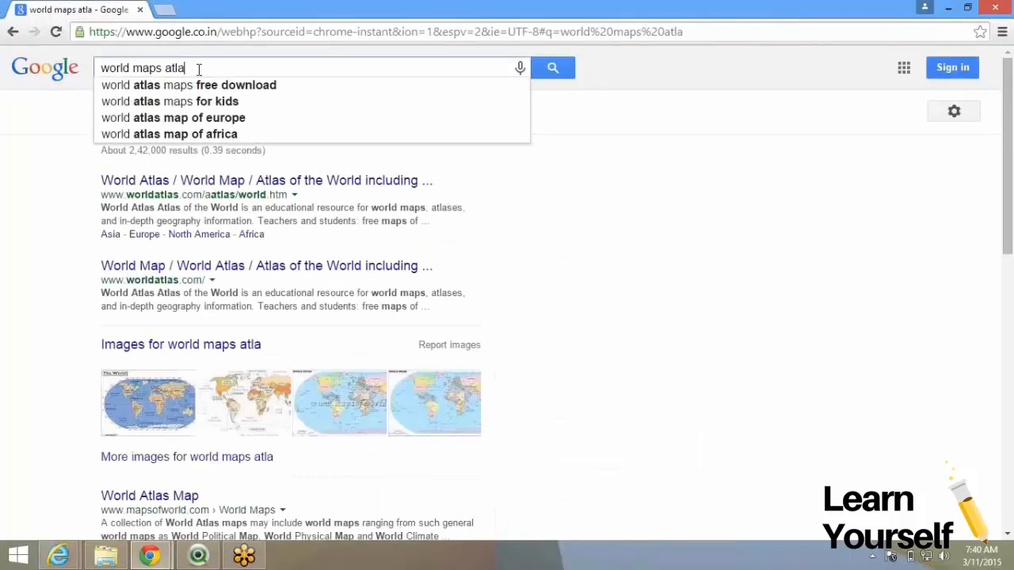
text(s)
key(Return)
click(159, 111)
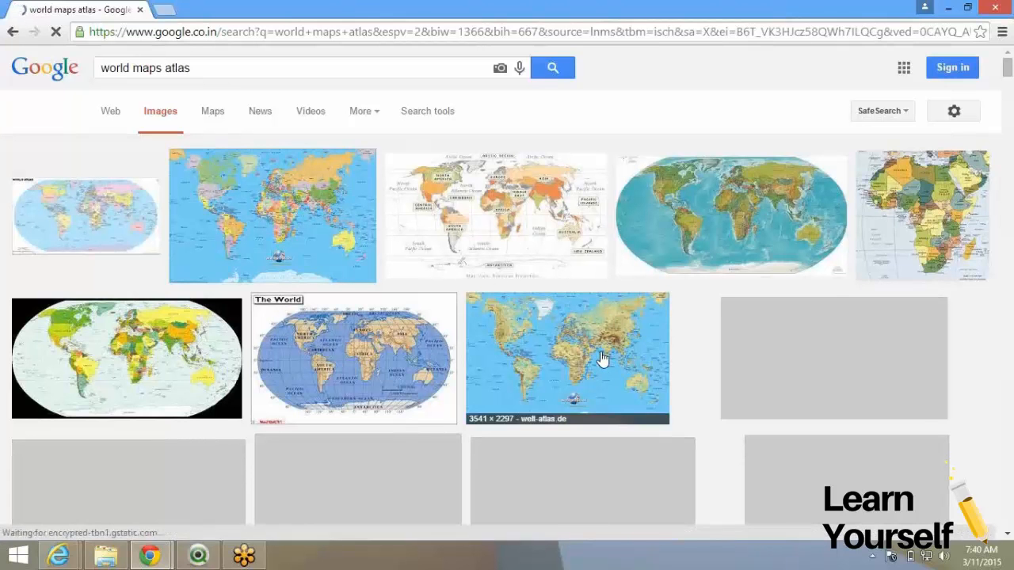
click(358, 339)
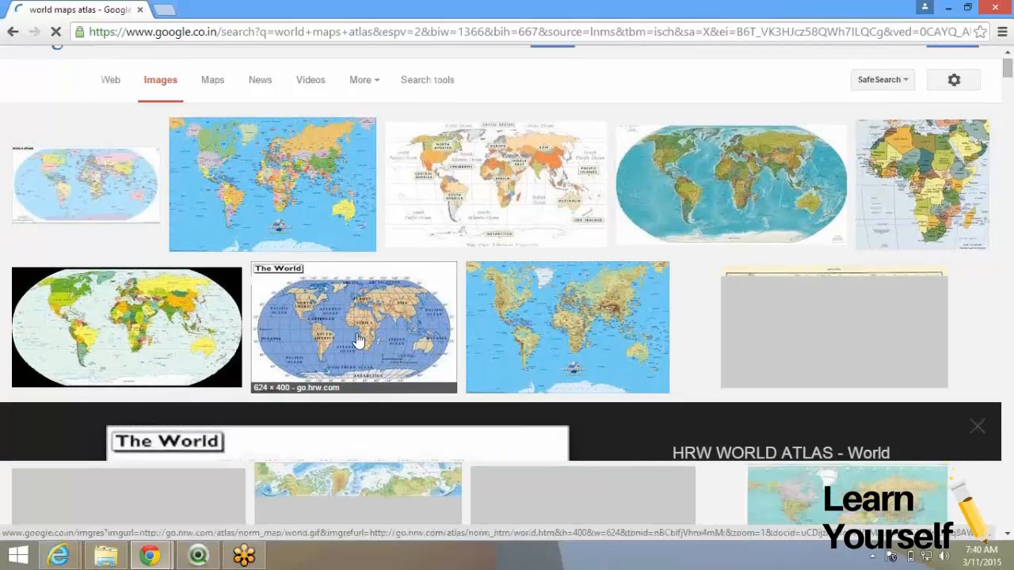
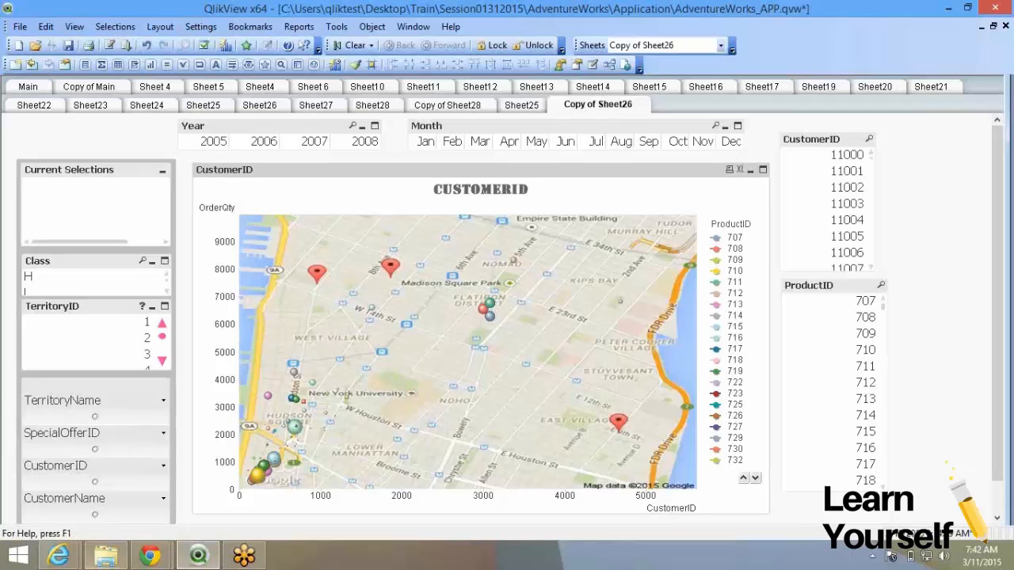
Start another QlikView 11 window and open the Pharma Sales document from the Session01312015 folder in it.
right_click(196, 556)
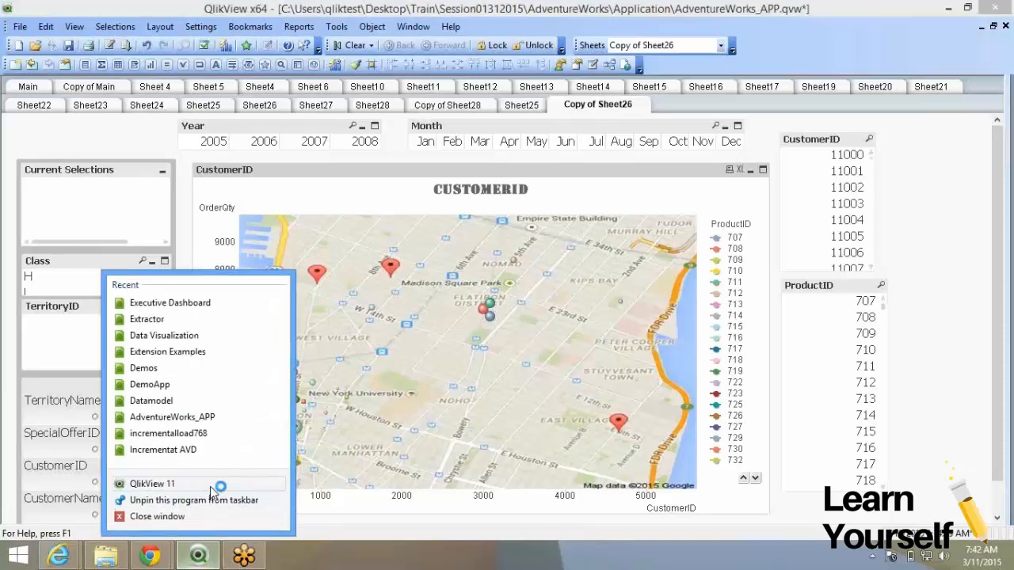
click(298, 399)
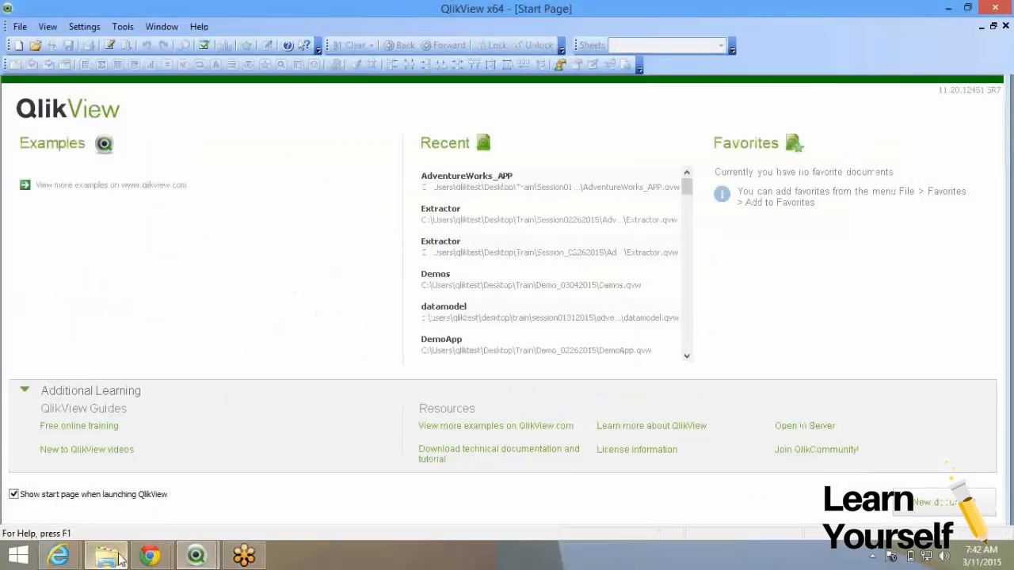
click(119, 559)
click(266, 48)
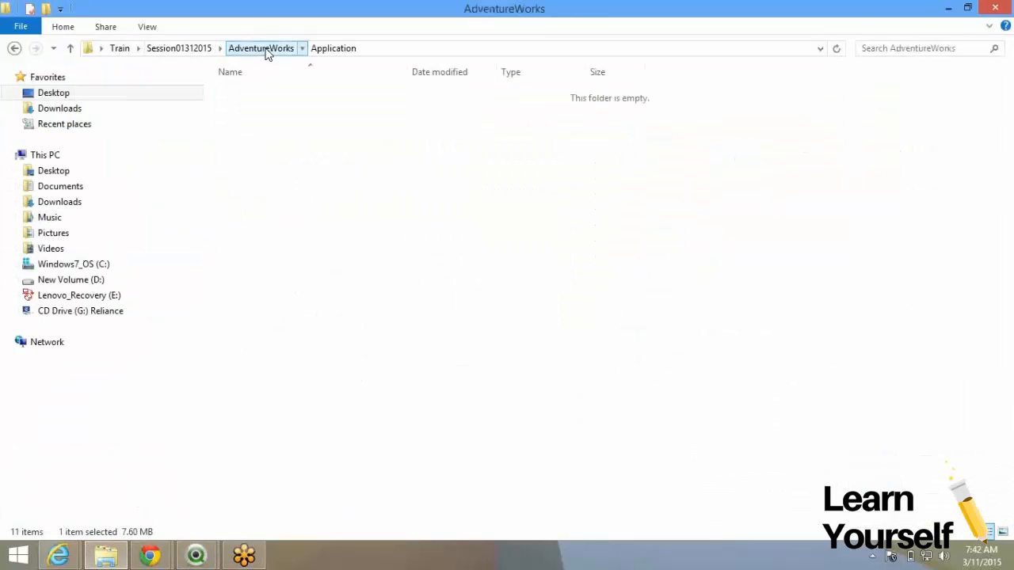
click(179, 49)
drag(270, 342, 251, 491)
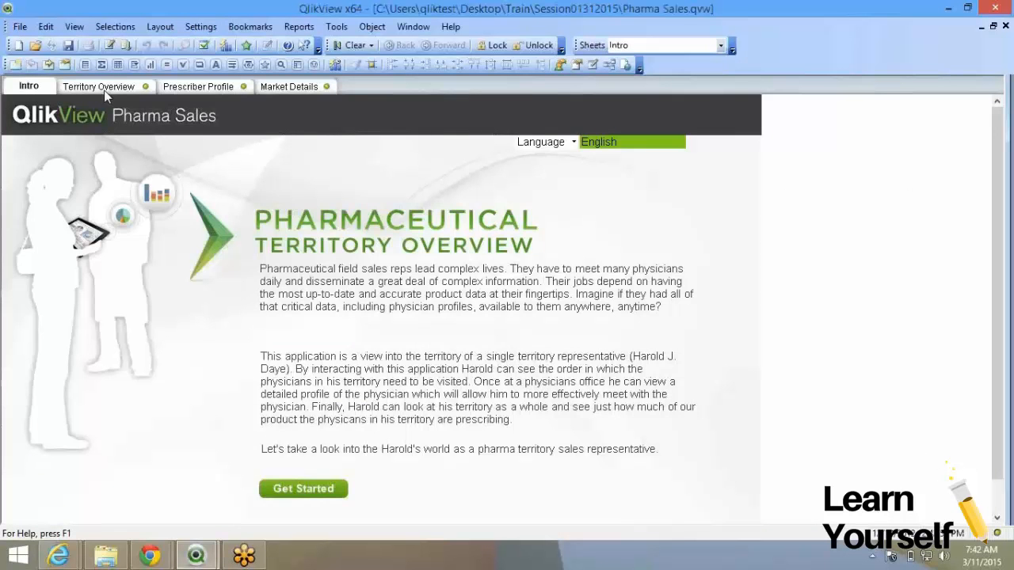
Show the Territory Overview sheet and filter it to the first doctor in the Weekly Call Schedule.
click(100, 88)
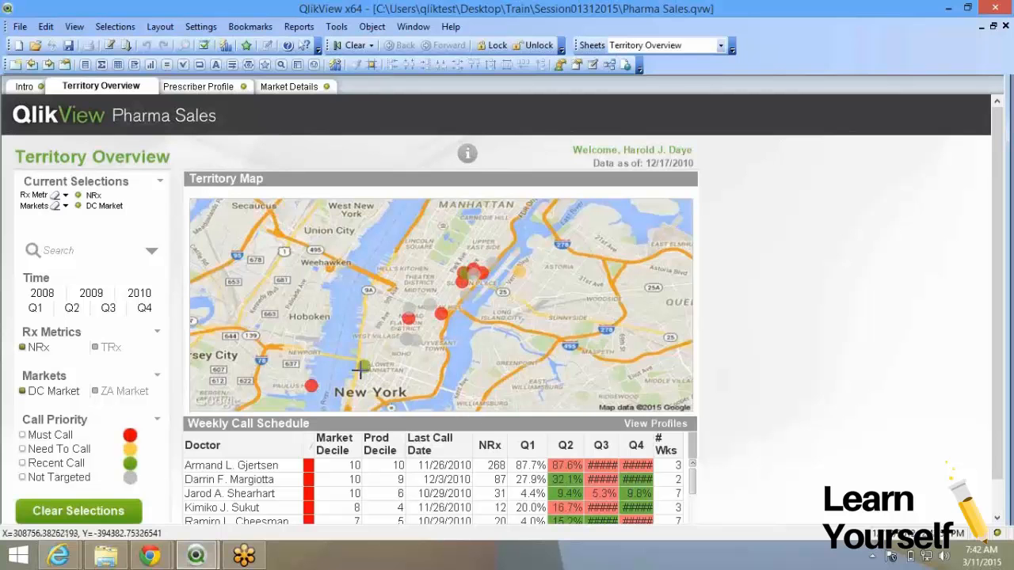
click(227, 469)
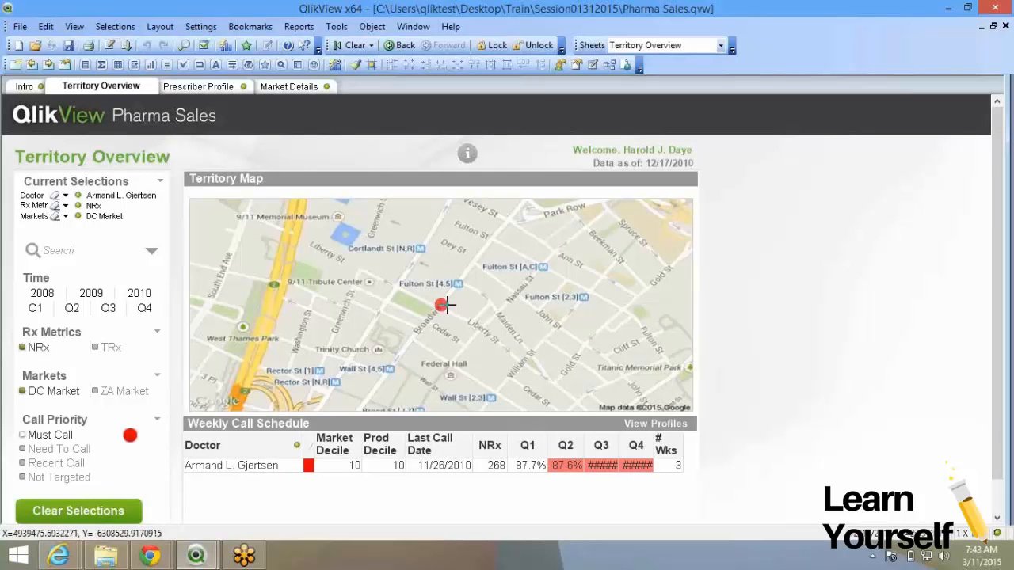
Open the Discussion_01312015 workbook from the Session01312015 folder in Excel and go to Sheet12.
click(105, 556)
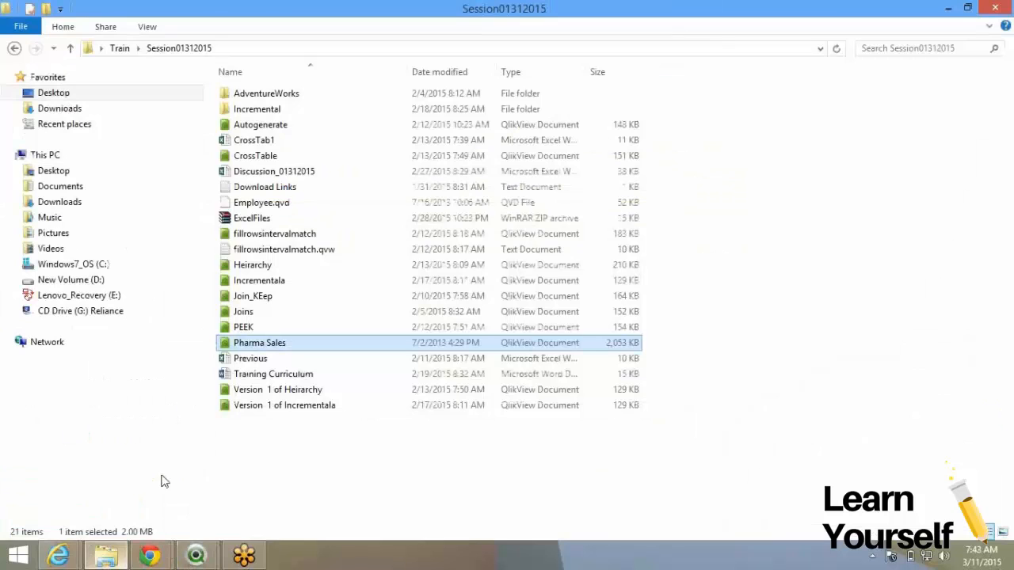
double_click(273, 173)
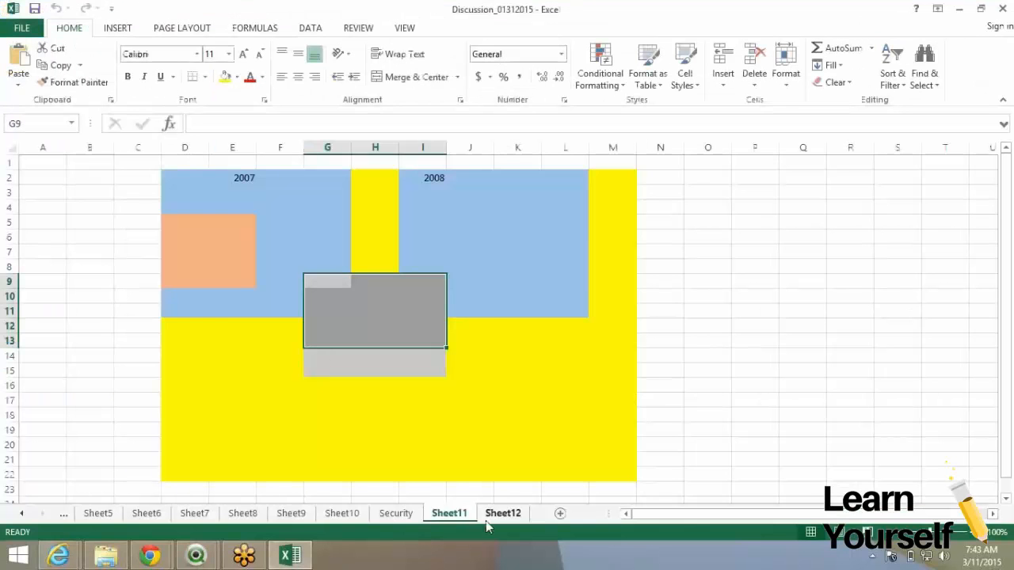
click(486, 521)
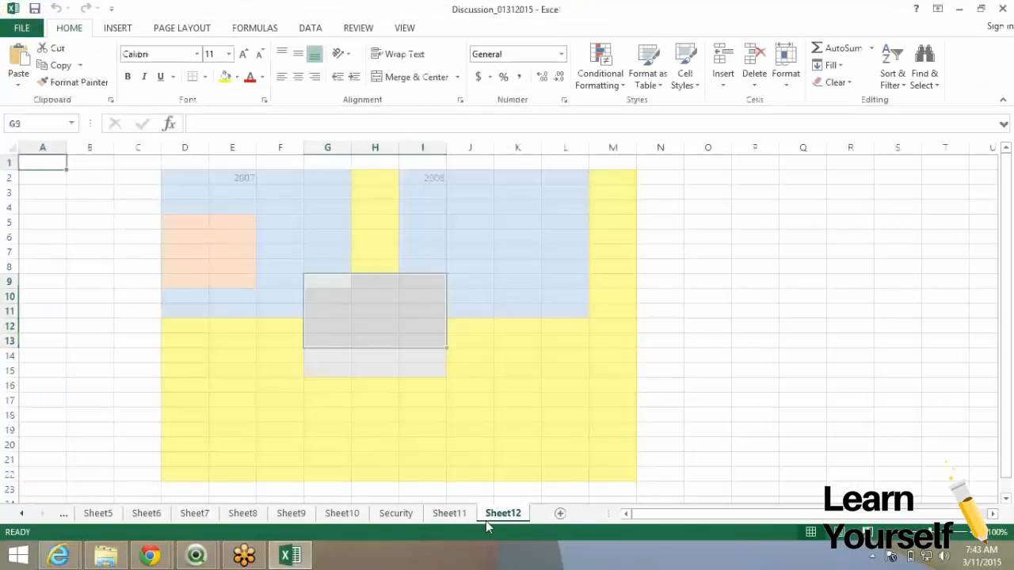
Enter the column headers Country, State, District and Doctor in cells D5 to G5.
click(173, 234)
click(155, 219)
click(180, 220)
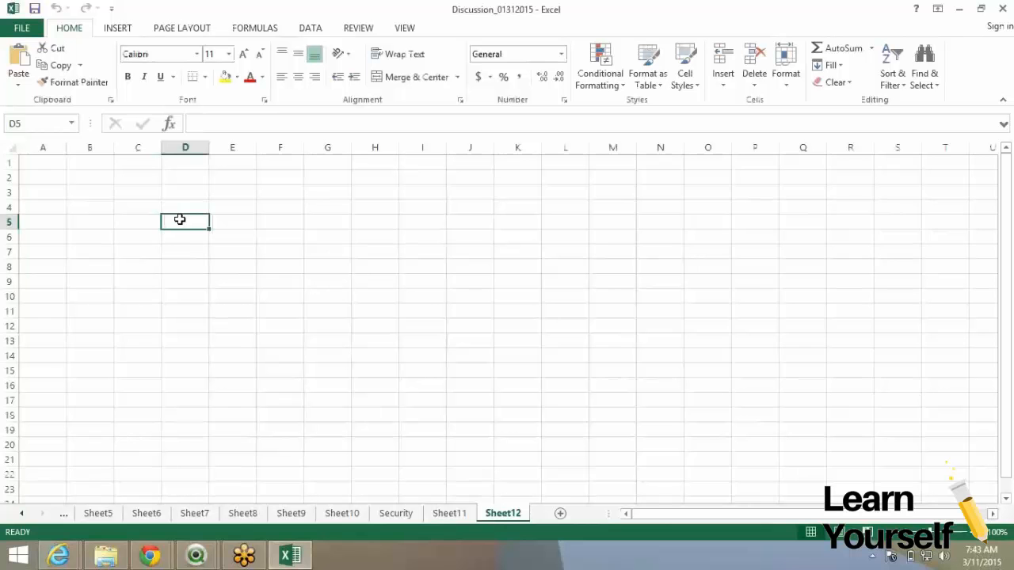
text(Country)
key(Tab)
text(Star)
text(e)
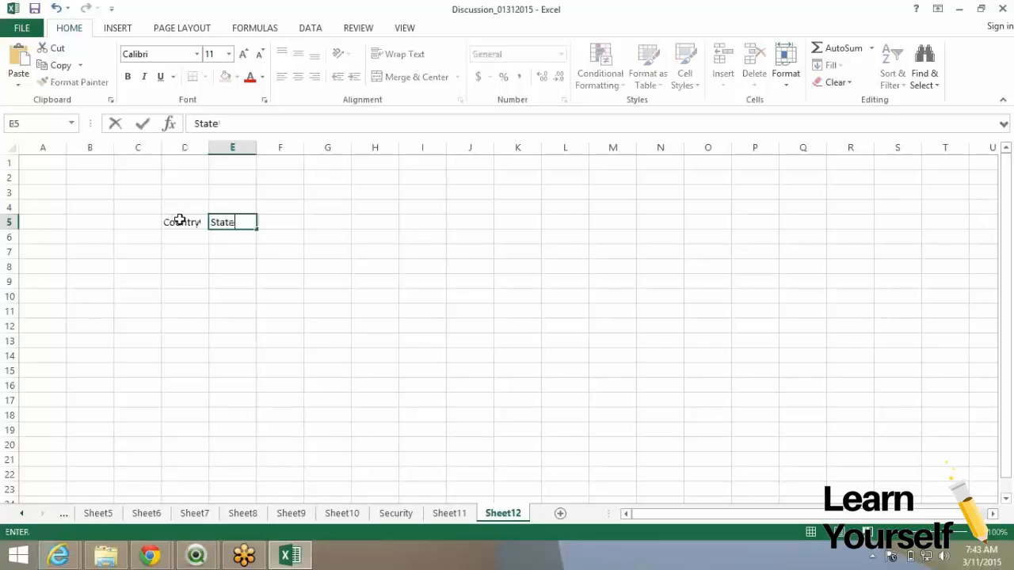
key(Tab)
text(District)
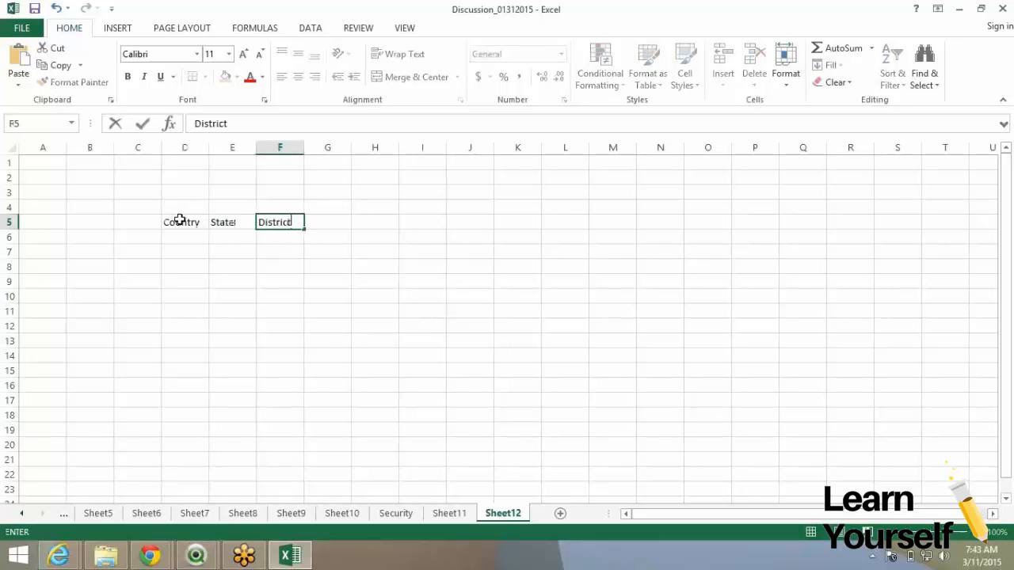
key(Tab)
text(Doctor)
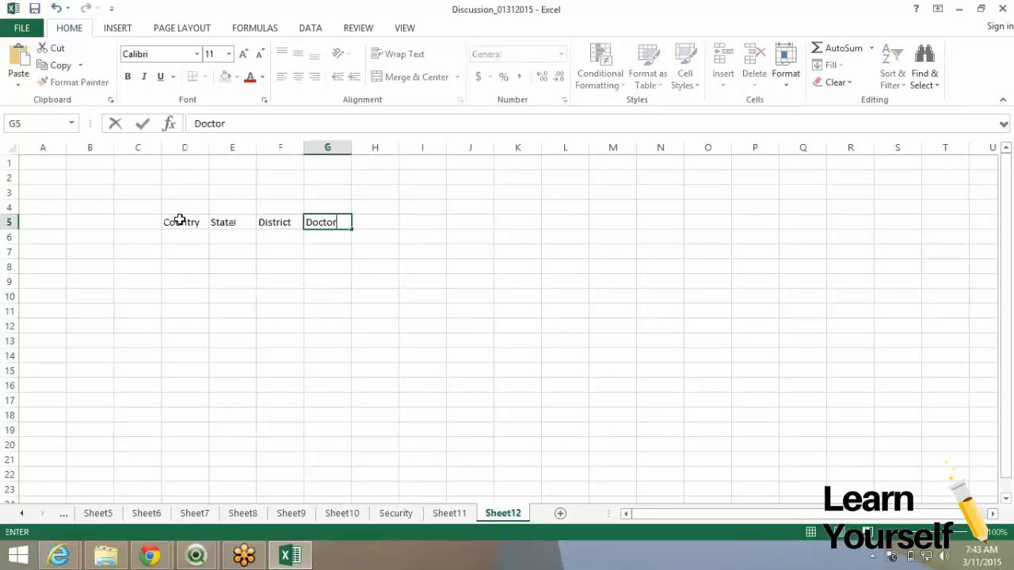
key(Return)
Fill the Doctor column with A, B, C, D and E in cells G6 to G10.
click(335, 238)
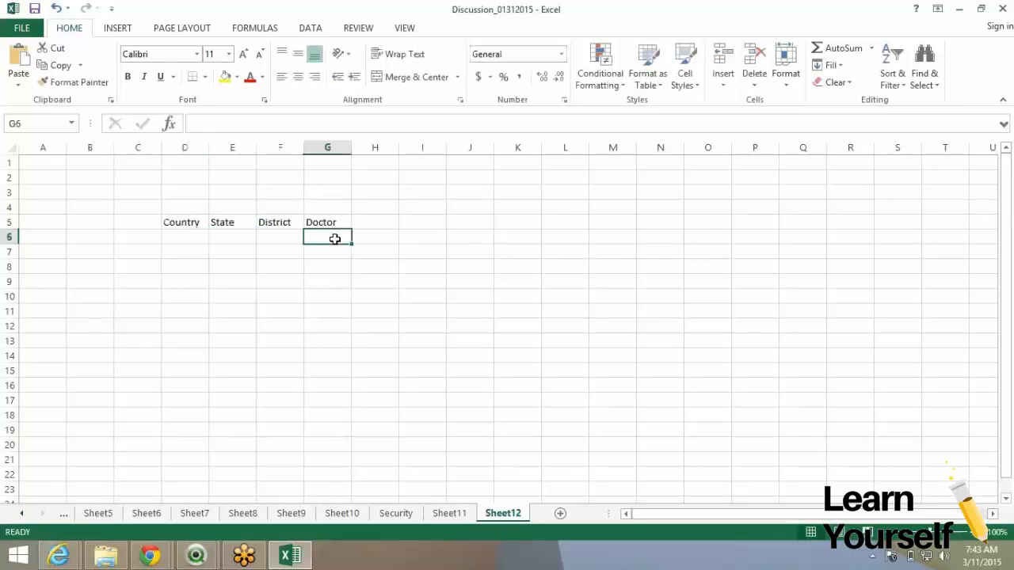
text(A)
key(Return)
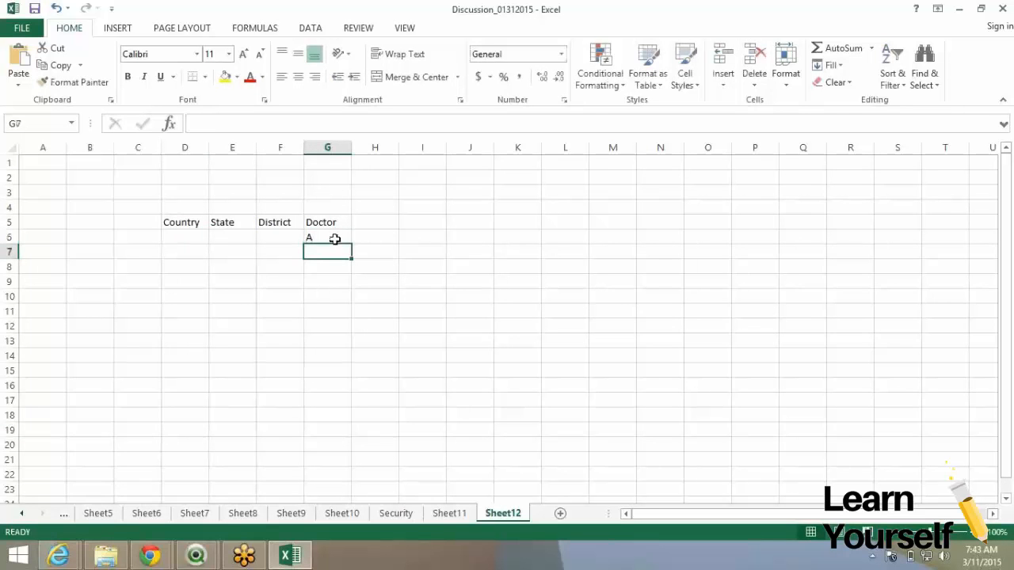
text(B)
key(Return)
text(C)
key(Return)
text(Doctor)
key(Return)
text(E)
key(Return)
key(Up)
key(Up)
key(Up)
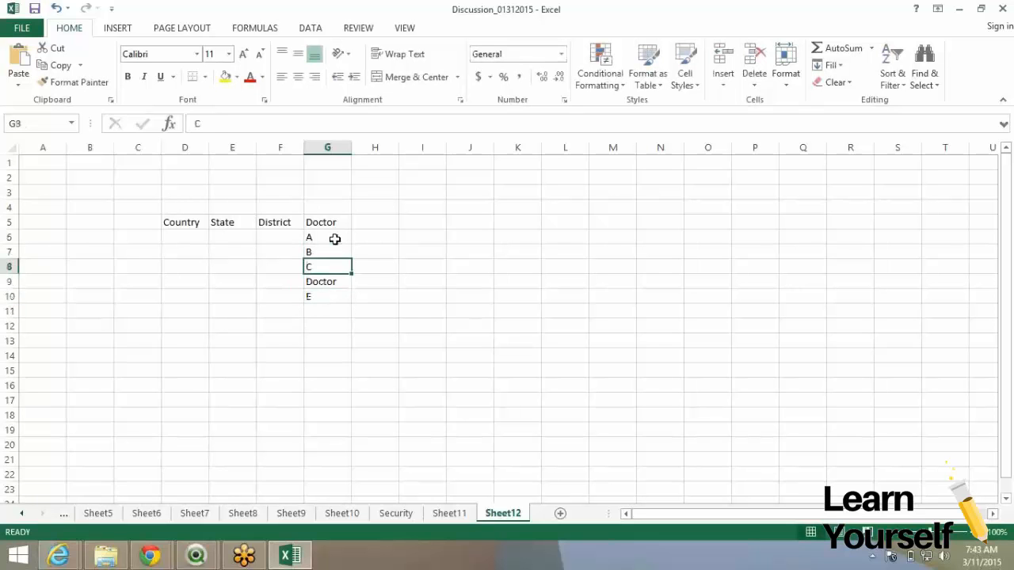
key(Down)
text(D)
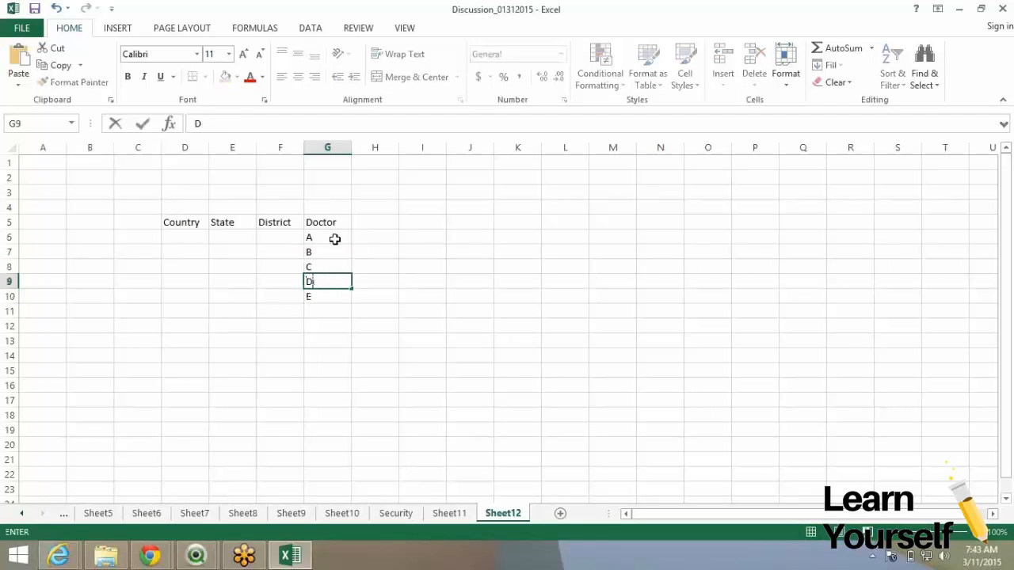
key(Return)
Enter USA as the country for doctors A, B and C in cells D6 to D8.
key(Up)
key(Up)
key(Up)
key(Up)
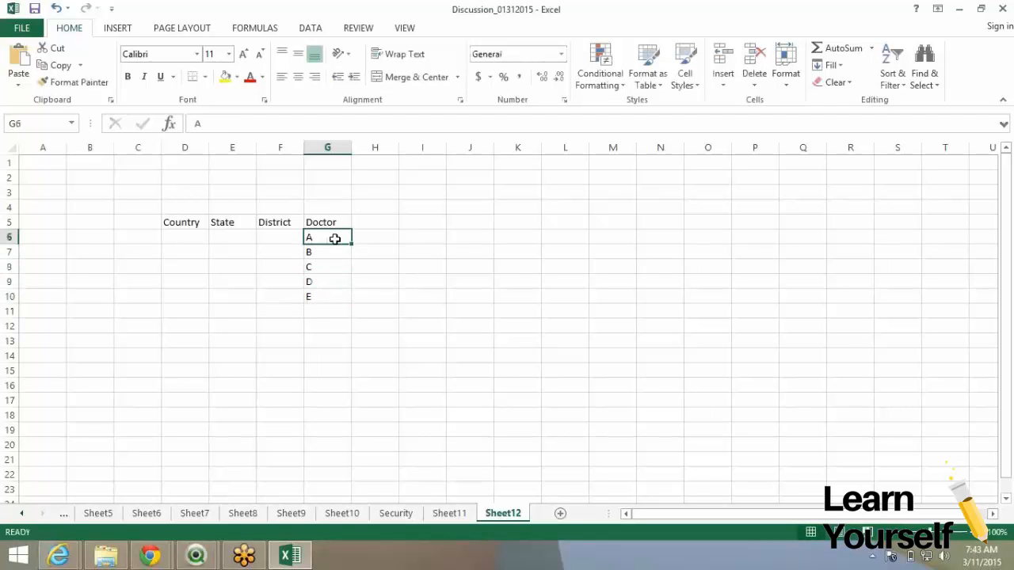
key(Left)
key(Left)
key(Left)
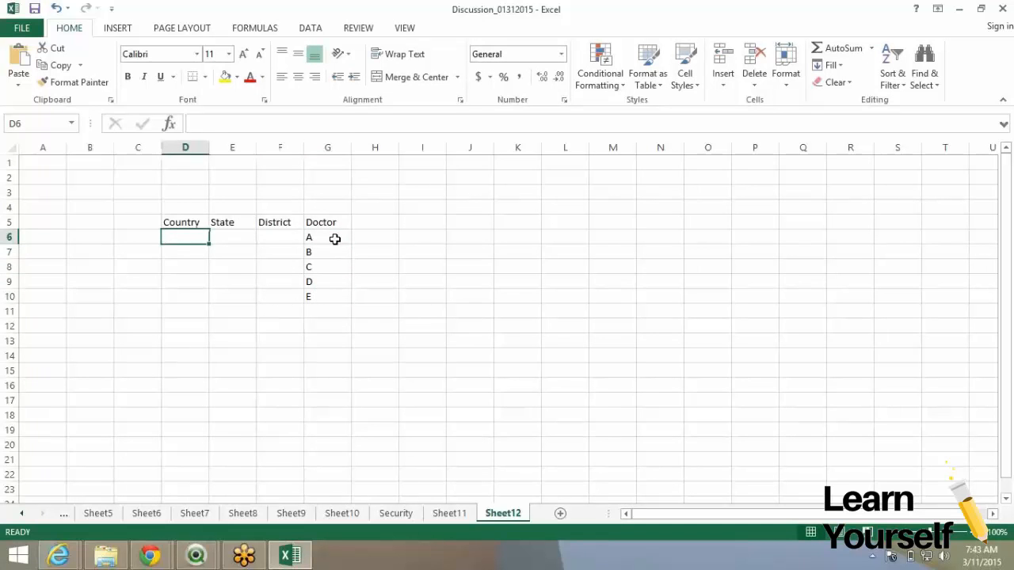
text(USA)
key(Return)
text(USA)
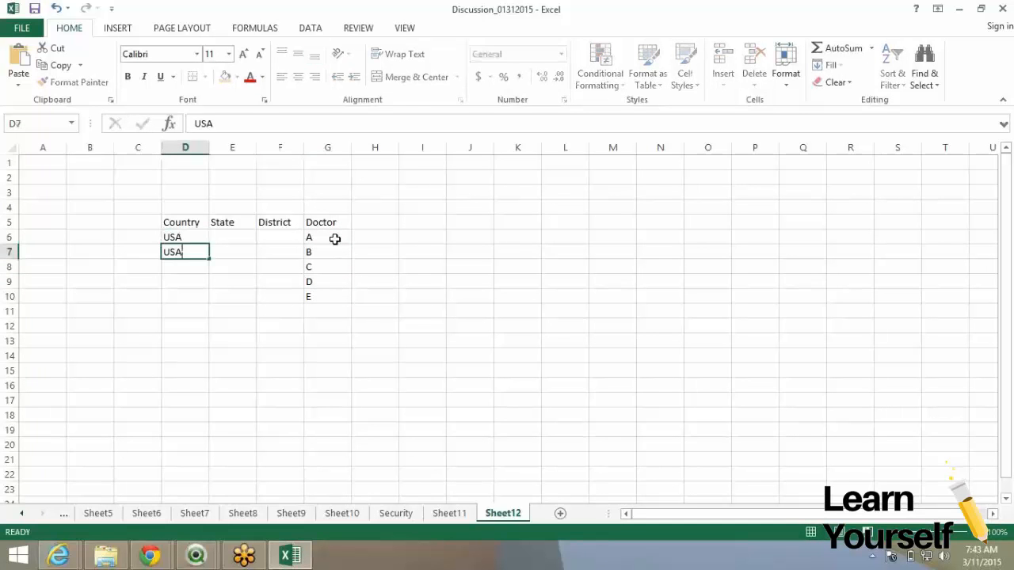
key(Return)
text(USA)
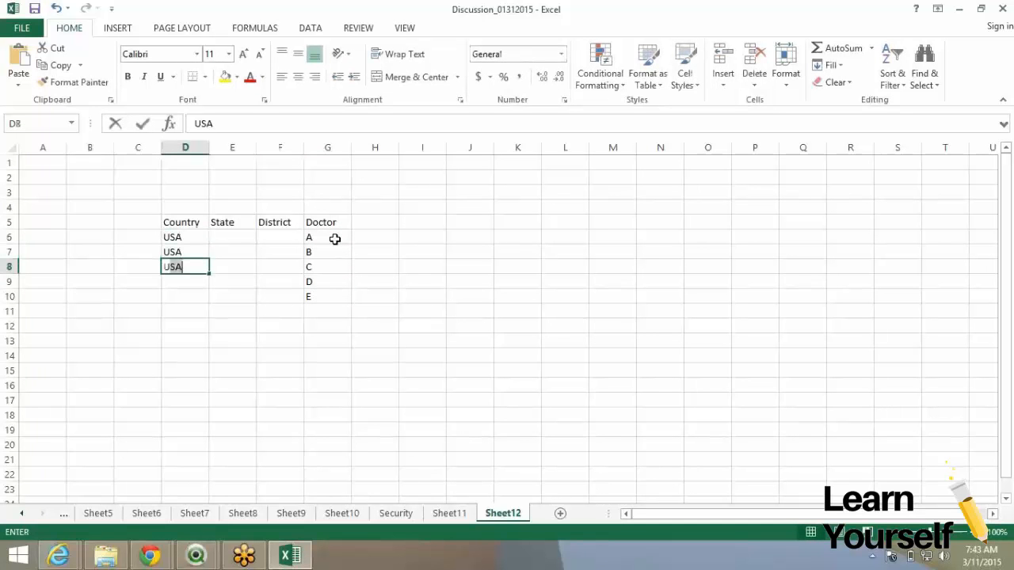
key(Return)
Enter Cannada as the country for doctors D and E in cells D9 and D10.
text(Cannada)
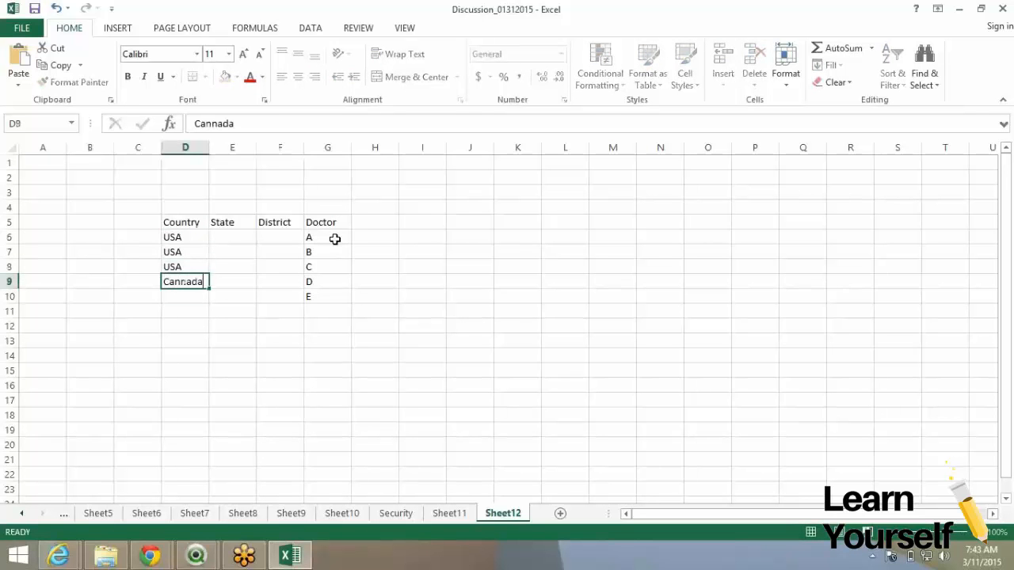
key(Return)
text(Canada)
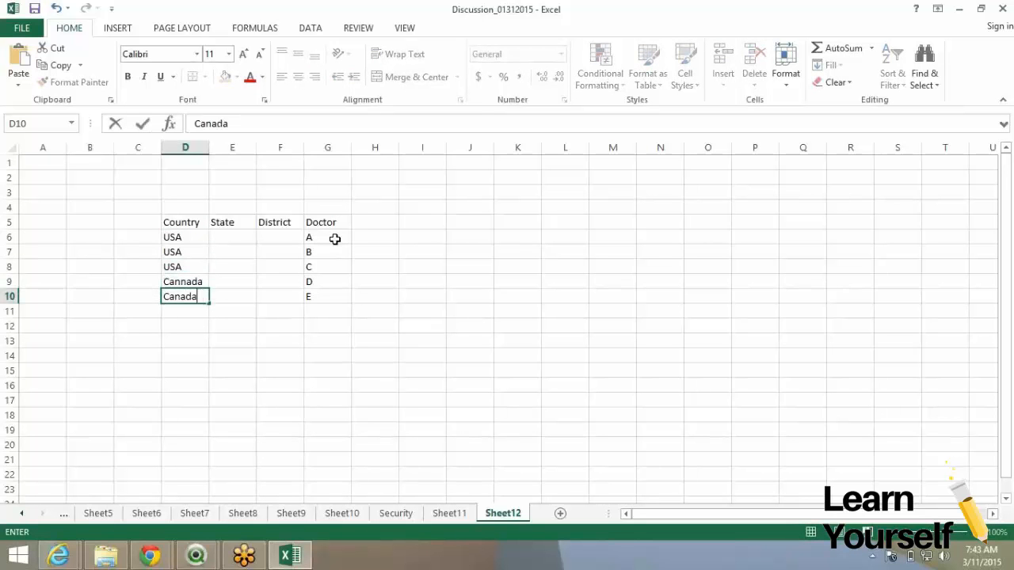
key(BackSpace)
text(n)
key(ctrl+Return)
Select the doctor entries in cells G6 to G10.
key(Right)
key(Right)
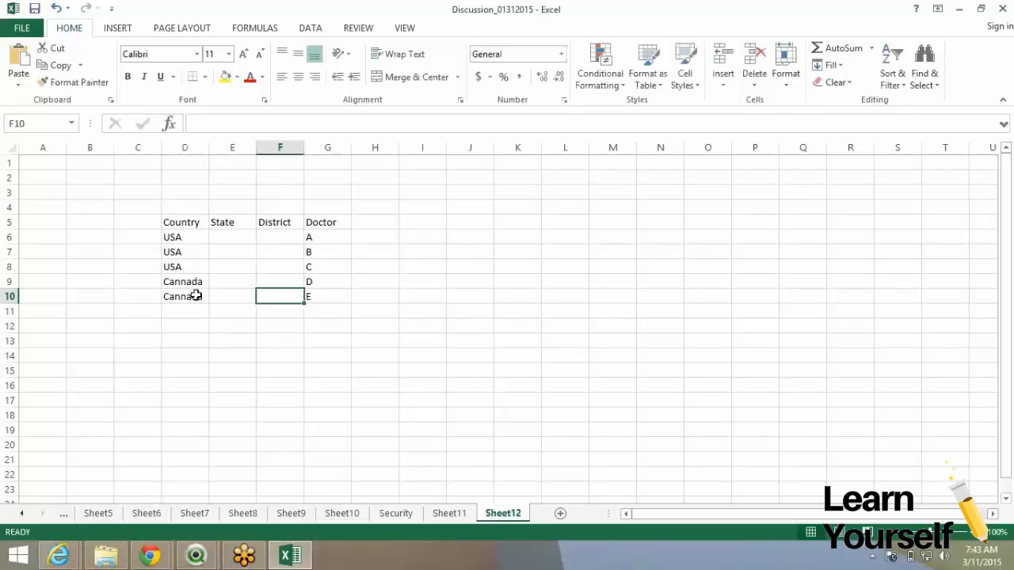
drag(314, 236, 321, 302)
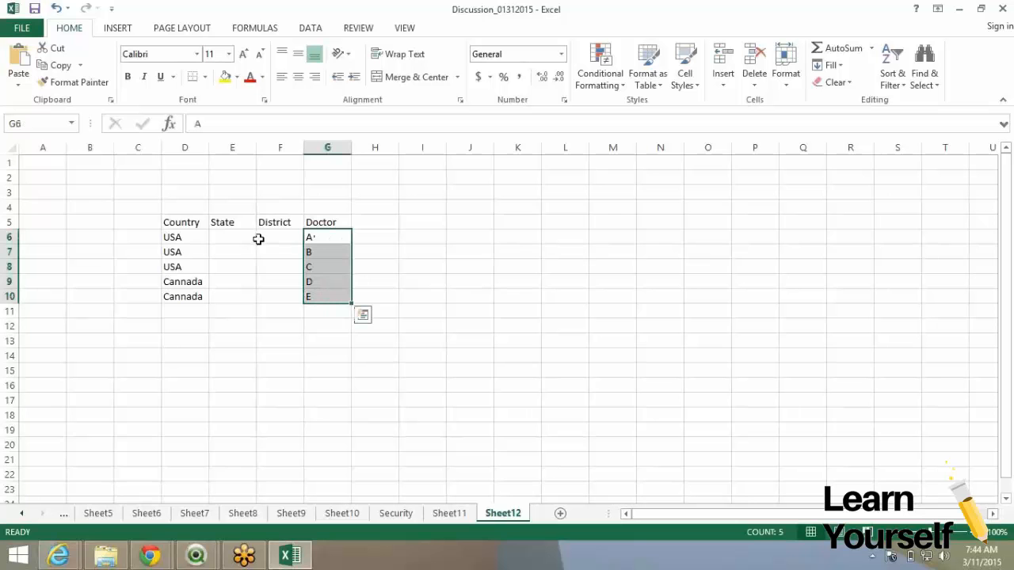
click(192, 243)
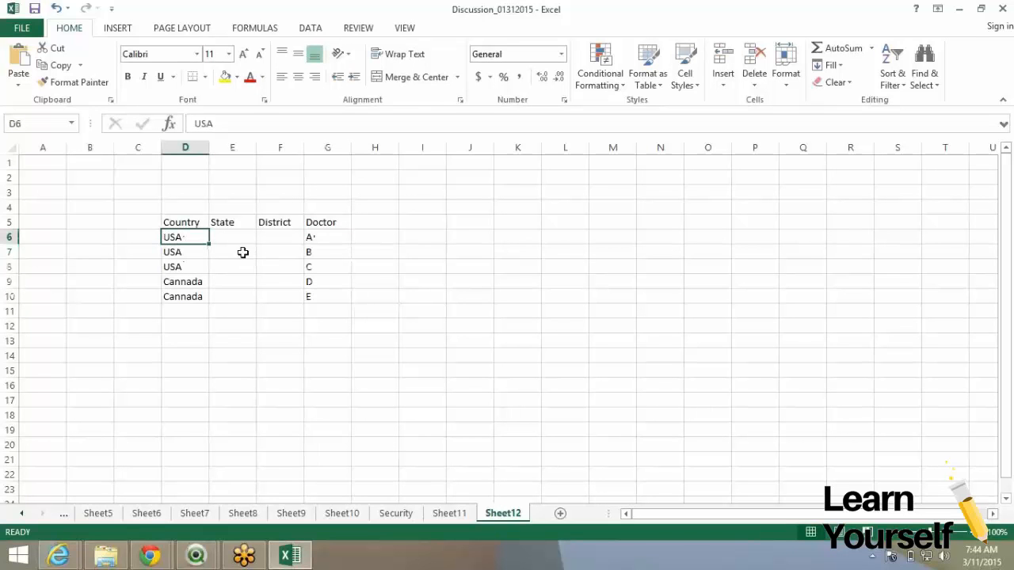
click(331, 236)
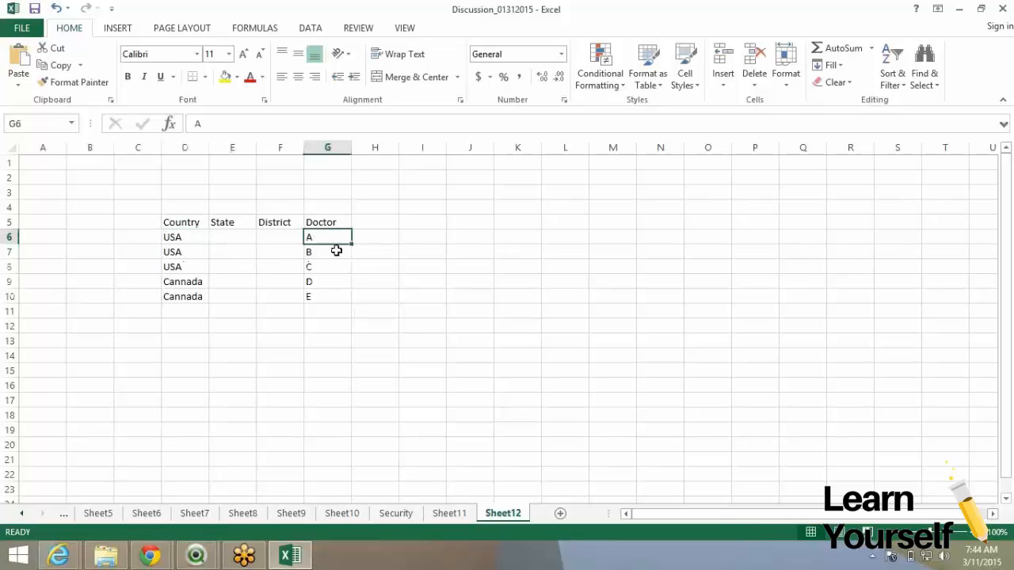
drag(336, 250, 332, 270)
Add the column headers Lat and Long in cells H5 and I5, beside the Doctor column.
click(388, 235)
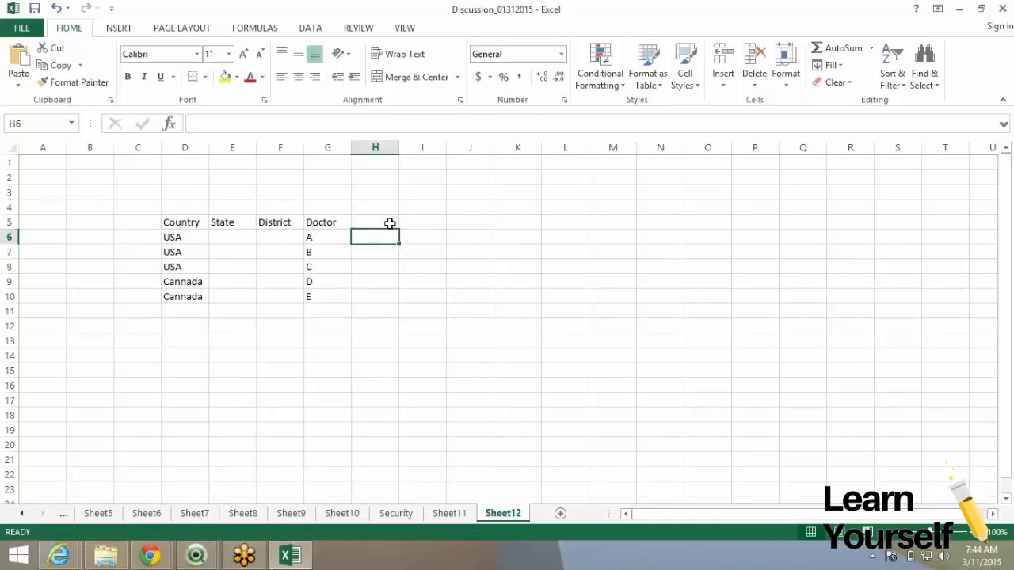
click(390, 224)
text(Lat)
key(Tab)
text(Long)
key(Return)
Switch to the world map in Chrome to check North America's latitude and longitude lines, and return to Excel.
click(150, 556)
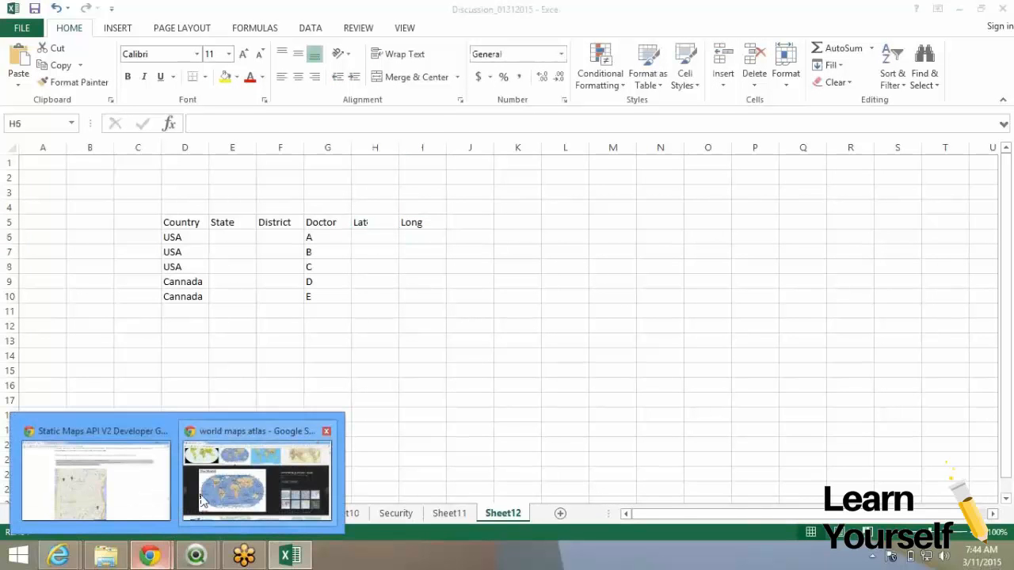
click(200, 499)
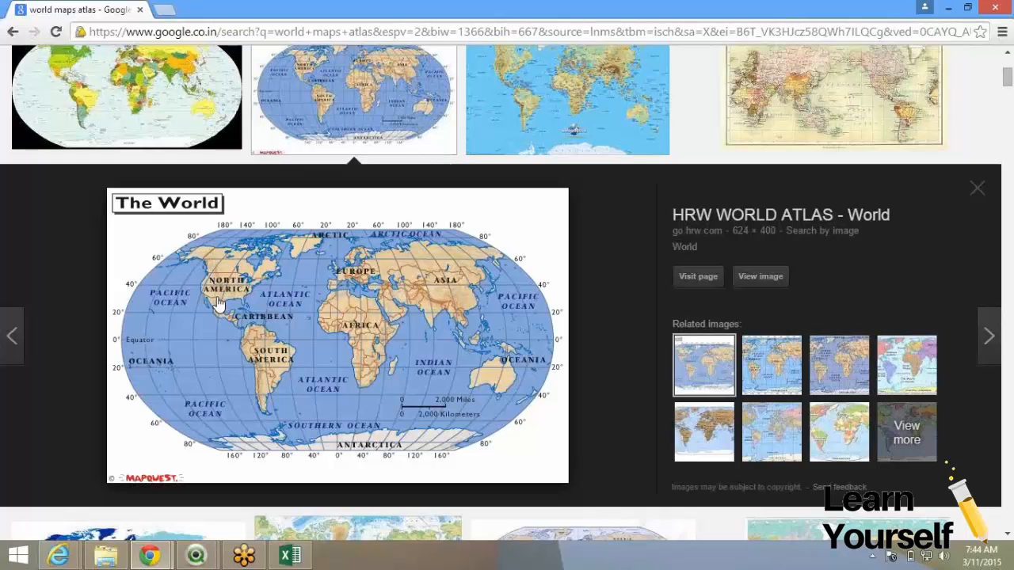
key(alt+Tab)
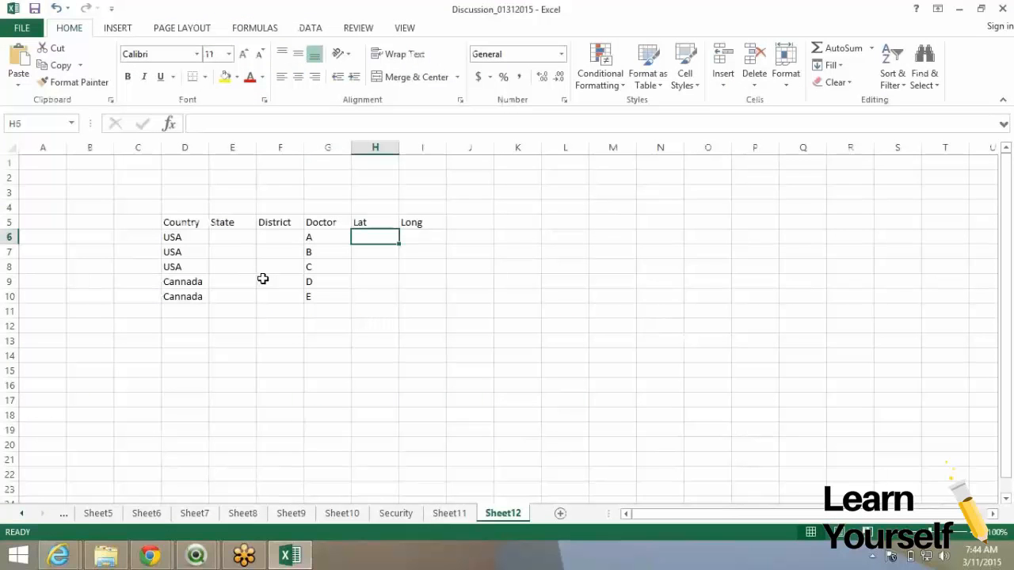
Enter latitude 30 and longitude 100 for doctor A in cells H6 and I6.
text(30)
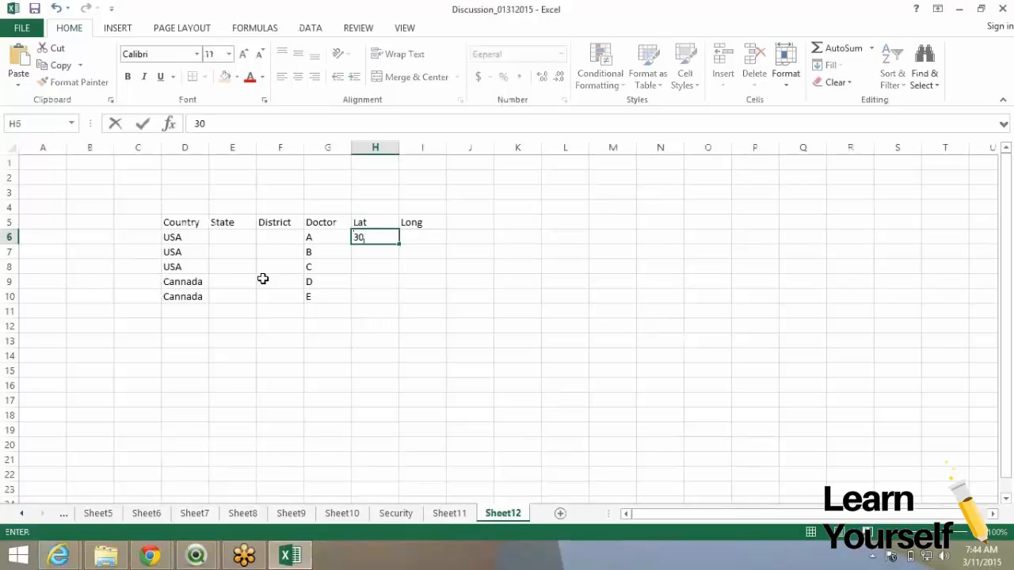
key(Tab)
text(100)
key(Return)
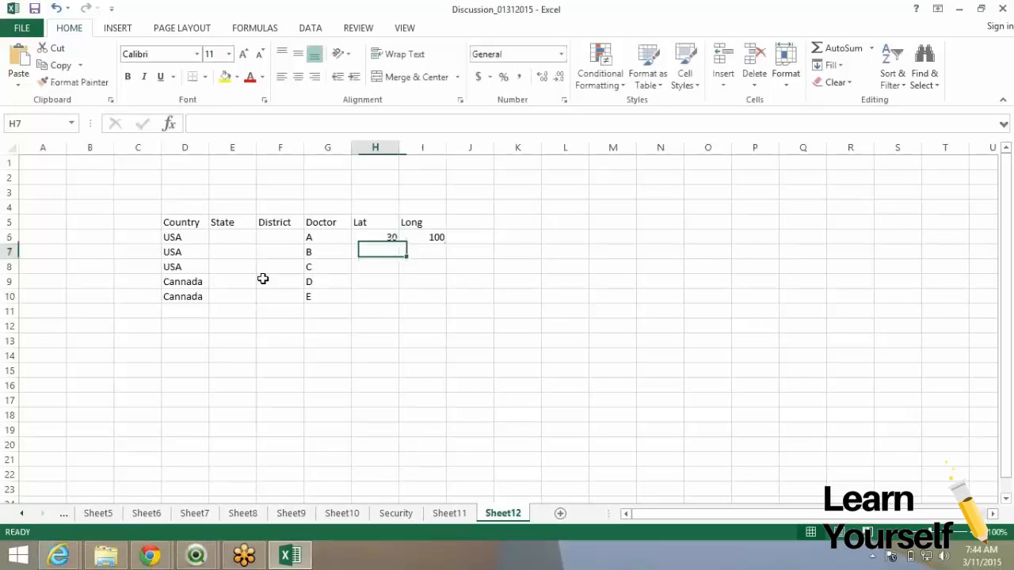
key(Up)
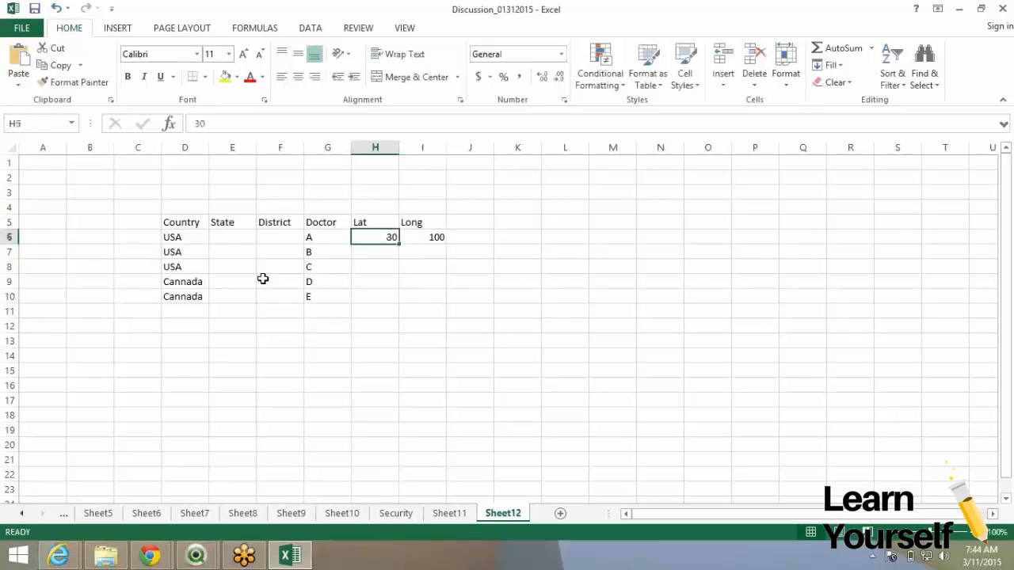
Enter the districts as, dw and df for doctors A, B and C in cells F6 to F8.
key(shift+Left)
key(Down)
key(Left)
key(Left)
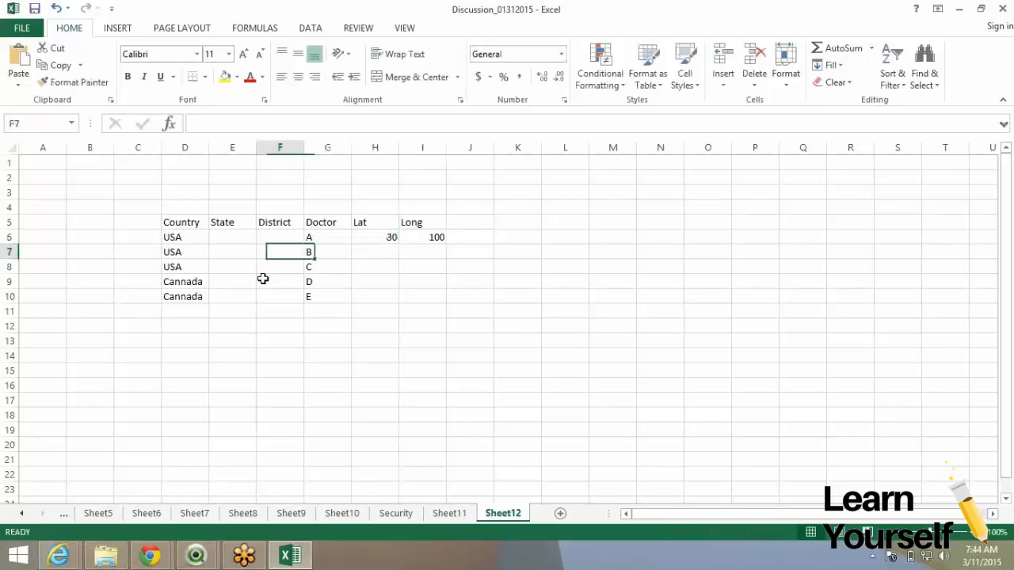
key(Up)
key(shift+Down)
key(shift+Down)
key(Up)
key(Down)
text(as)
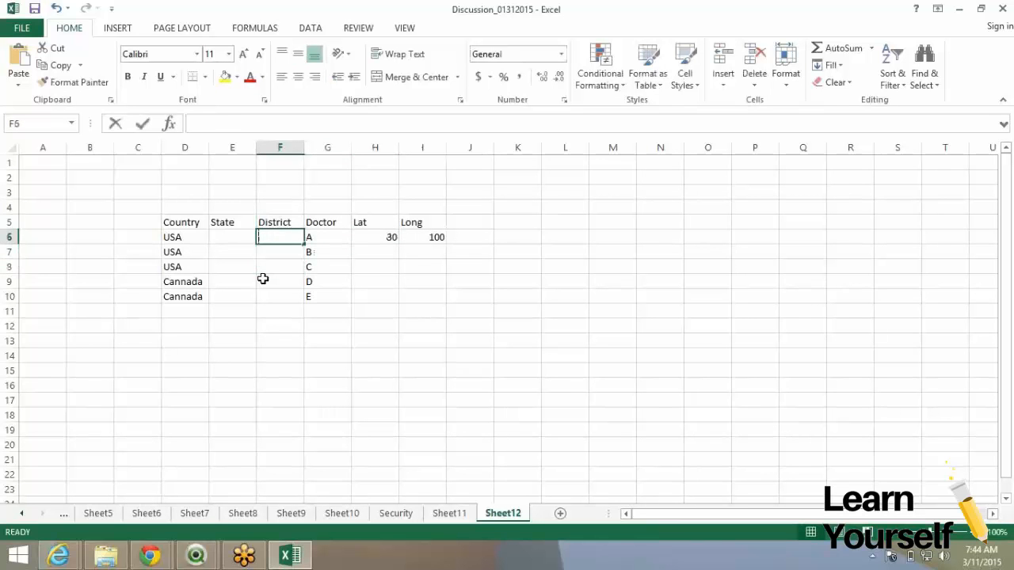
key(Return)
text(dd)
key(BackSpace)
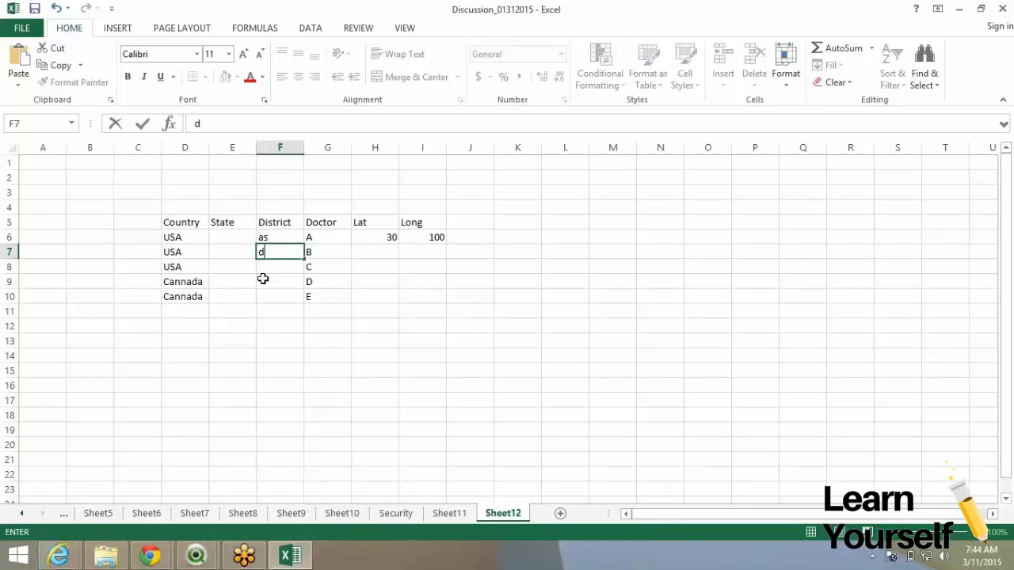
text(w)
key(Return)
text(df)
key(Return)
Enter latitude 30.1345 and longitude 100.245 for doctor B in cells H7 and I7.
key(Right)
key(Up)
key(Up)
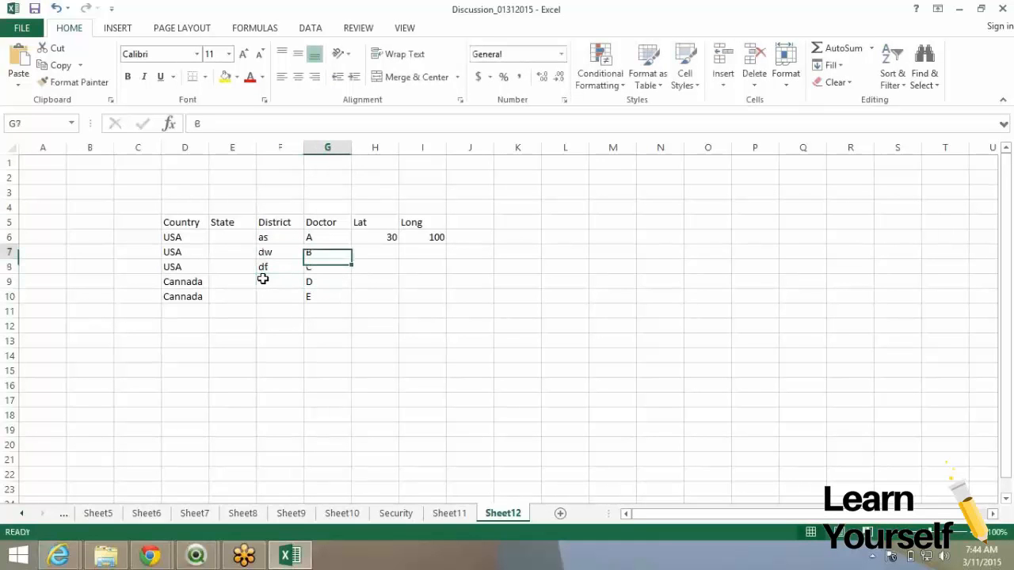
key(Right)
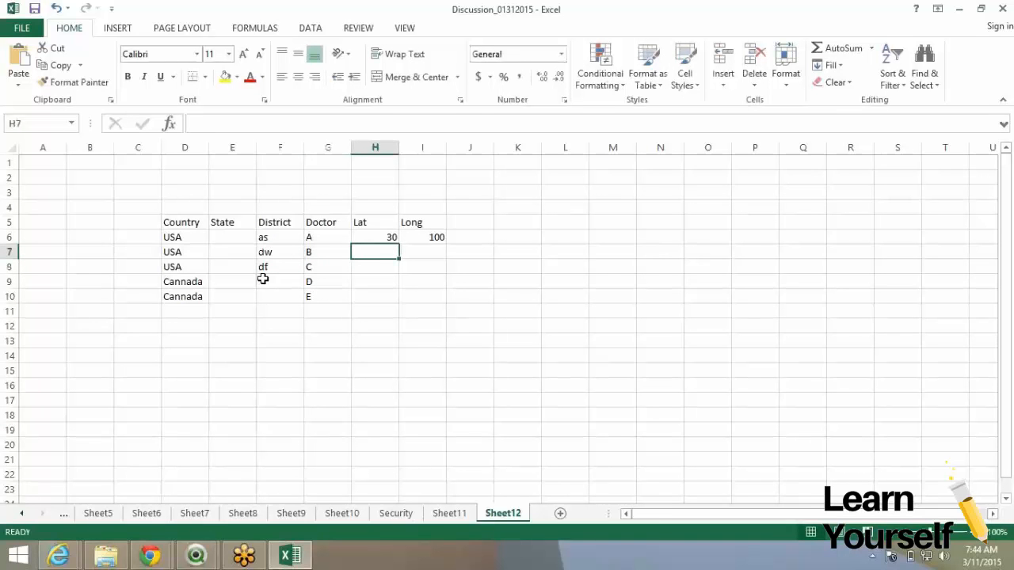
text(30)
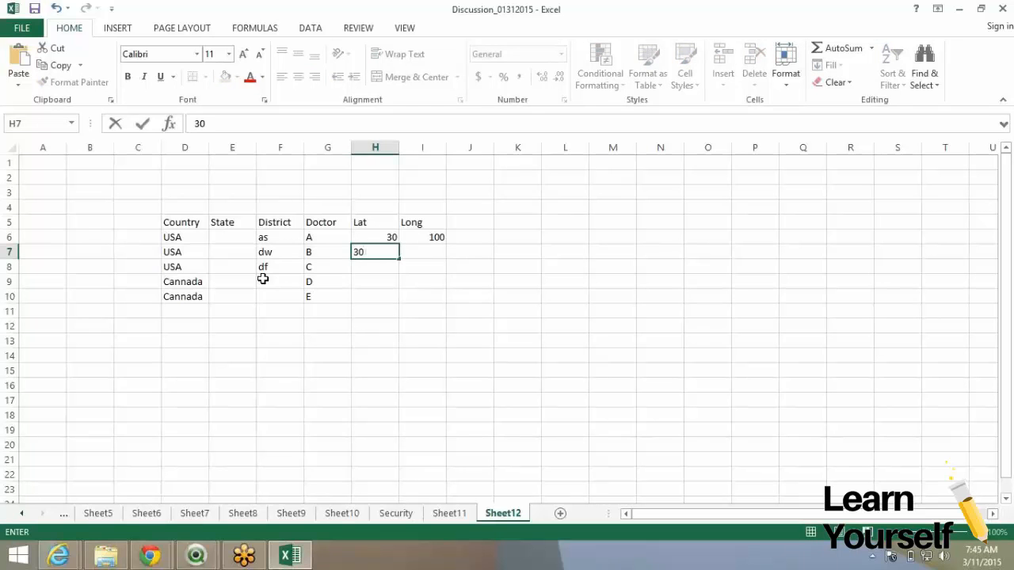
text(.1345)
key(Return)
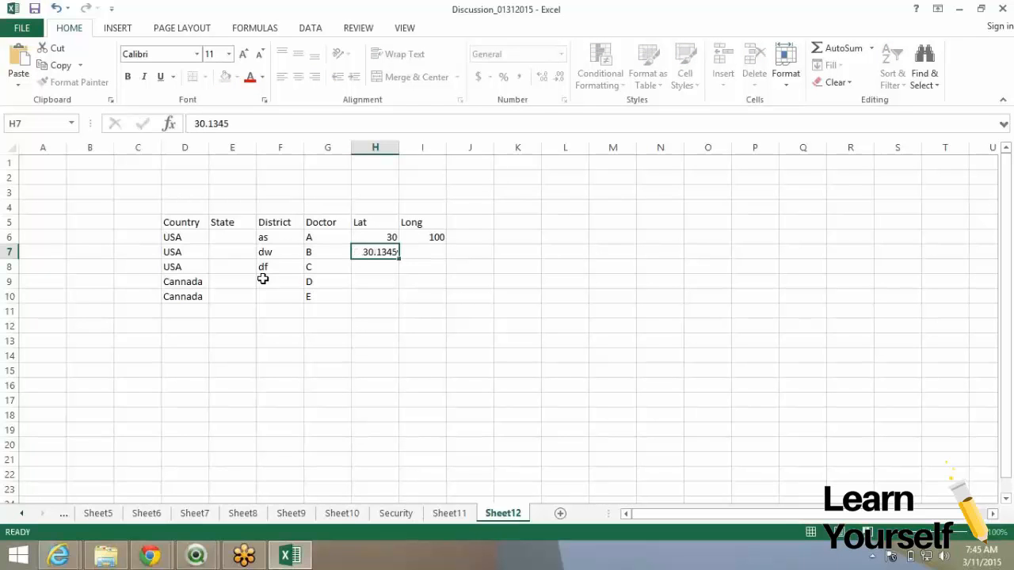
key(Up)
key(Right)
text(10)
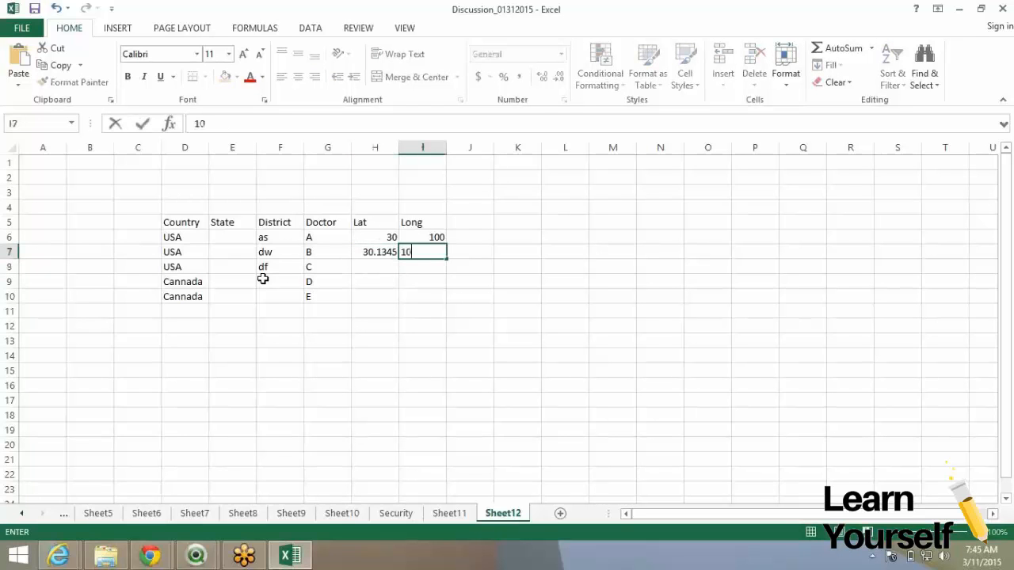
text(0.245)
key(Return)
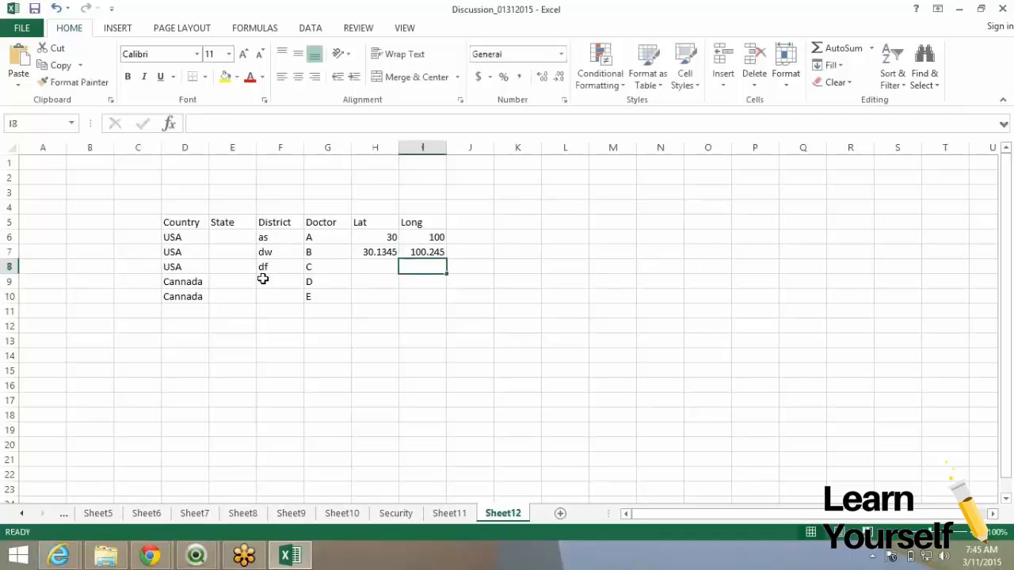
Enter latitude 30.987 and longitude 100.999 for doctor C in cells H8 and I8.
key(Left)
text(8)
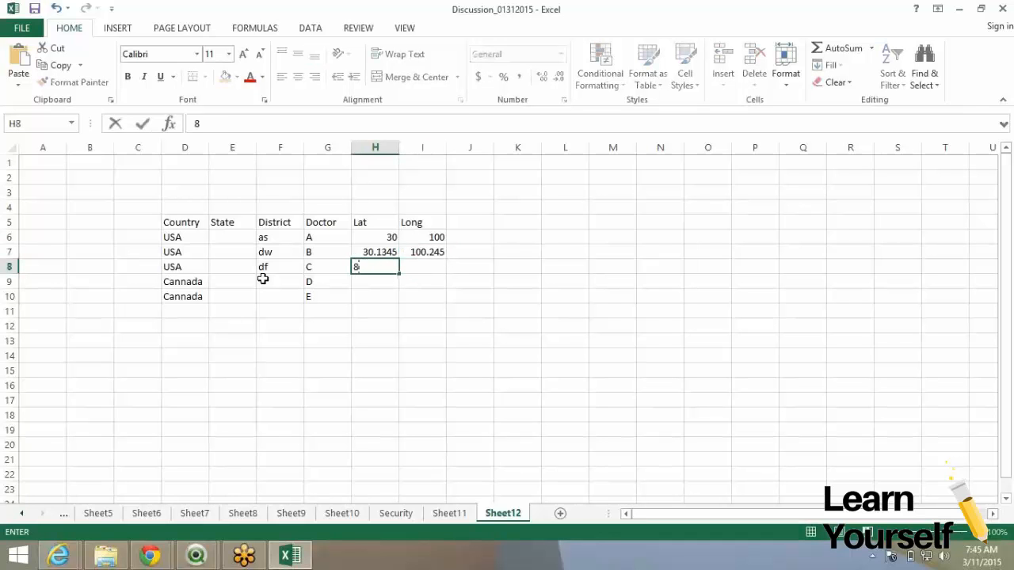
text(0.987)
key(Tab)
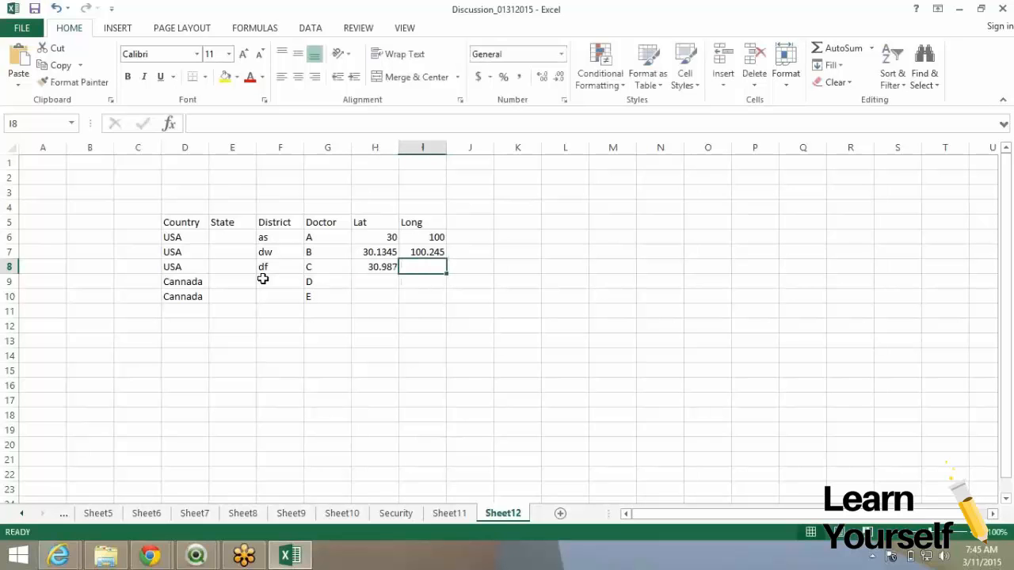
text(0.999)
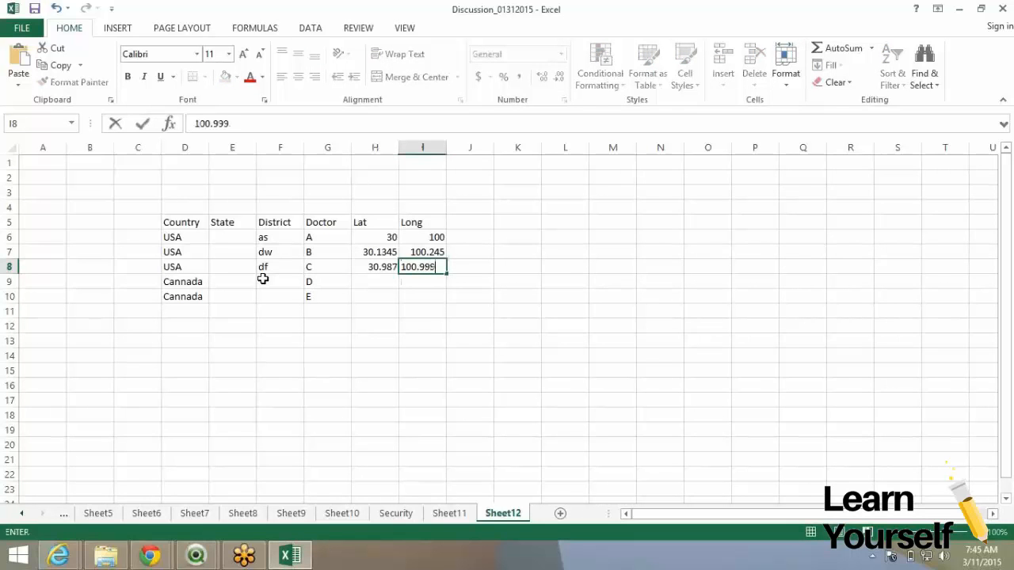
key(Return)
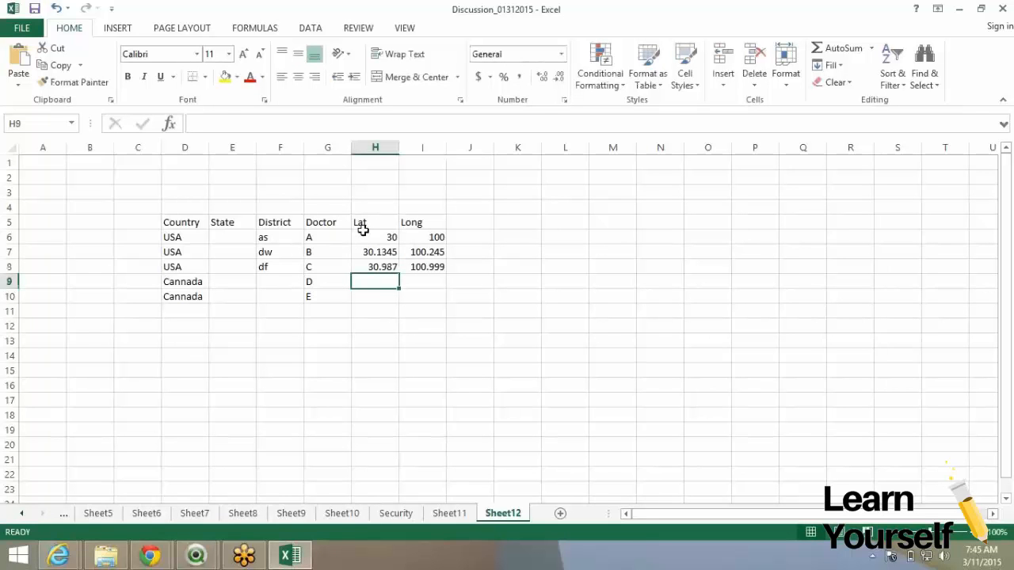
drag(422, 270, 387, 227)
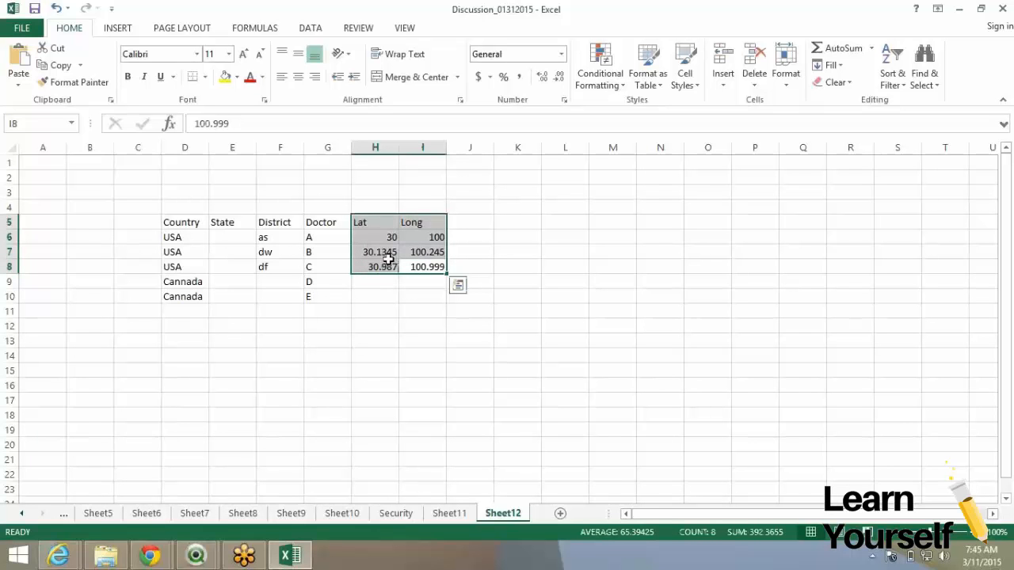
click(387, 253)
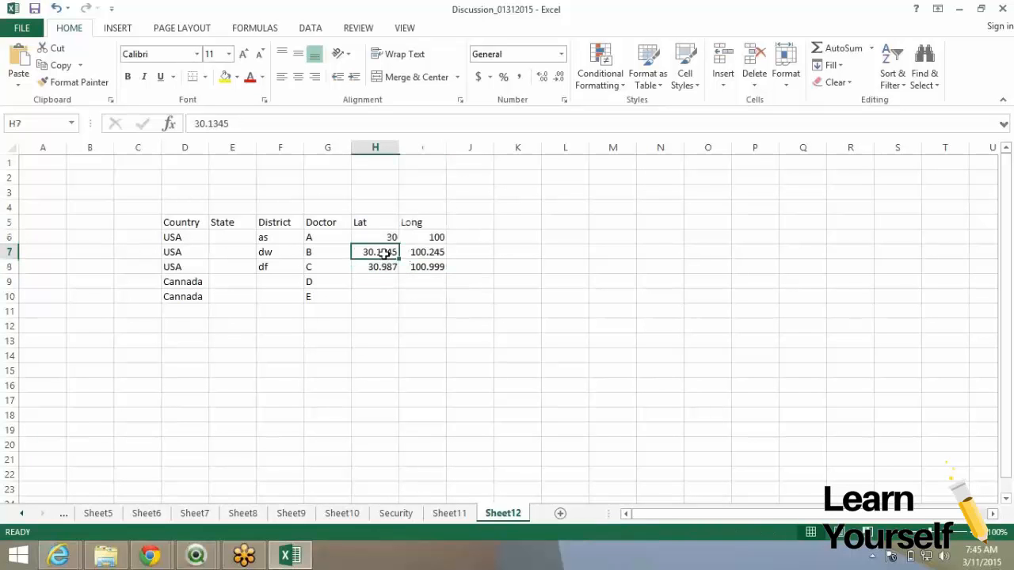
click(314, 236)
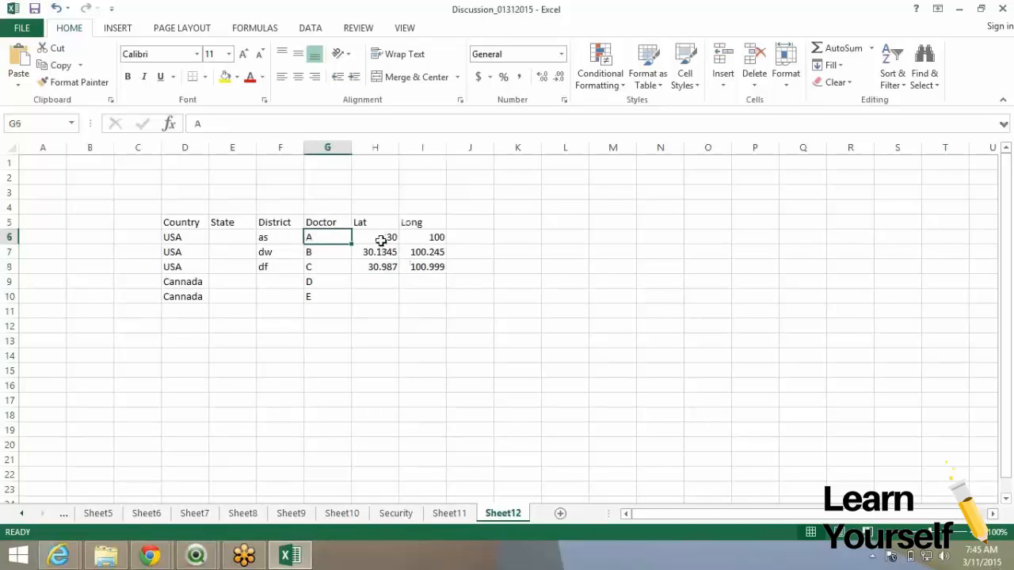
drag(380, 236, 432, 230)
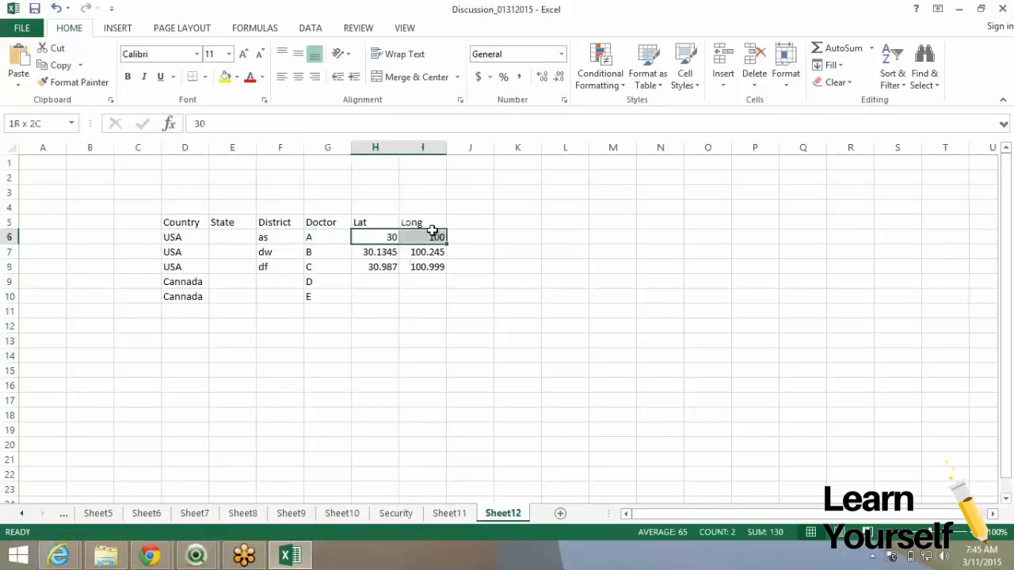
Fill the district as from cell F6 down into F7 so doctors A and B share it.
click(268, 250)
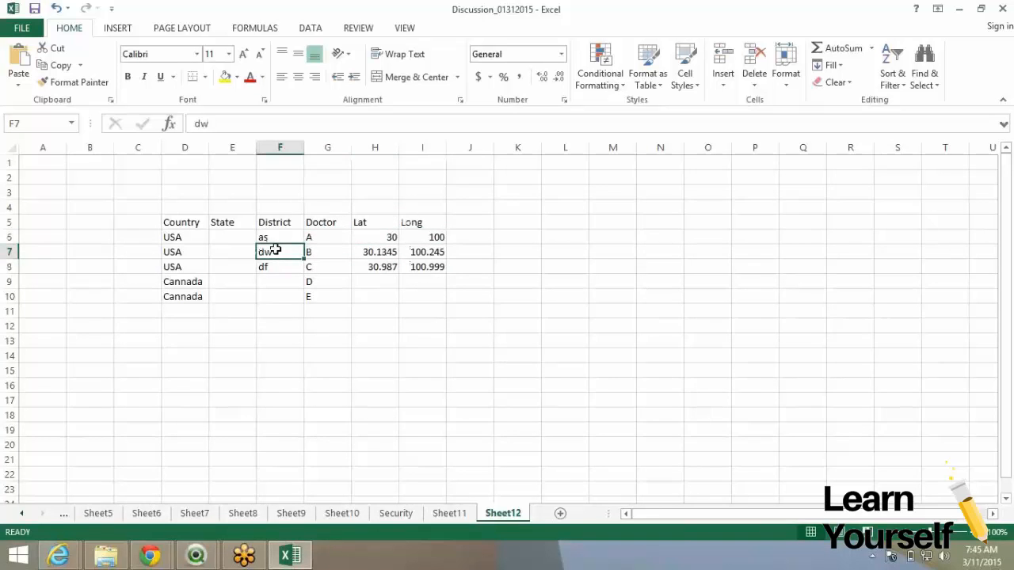
drag(274, 250, 277, 238)
key(ctrl+d)
Examine the latitudes grouped by district and by country USA, plus doctor A's coordinates, and glance at the world map in Chrome.
drag(369, 251, 367, 239)
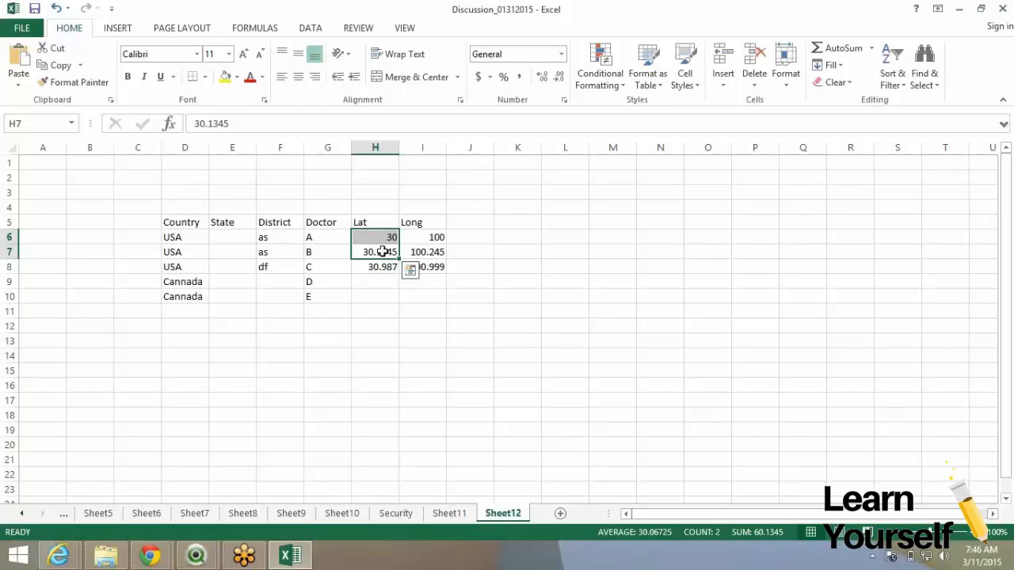
click(379, 237)
click(379, 236)
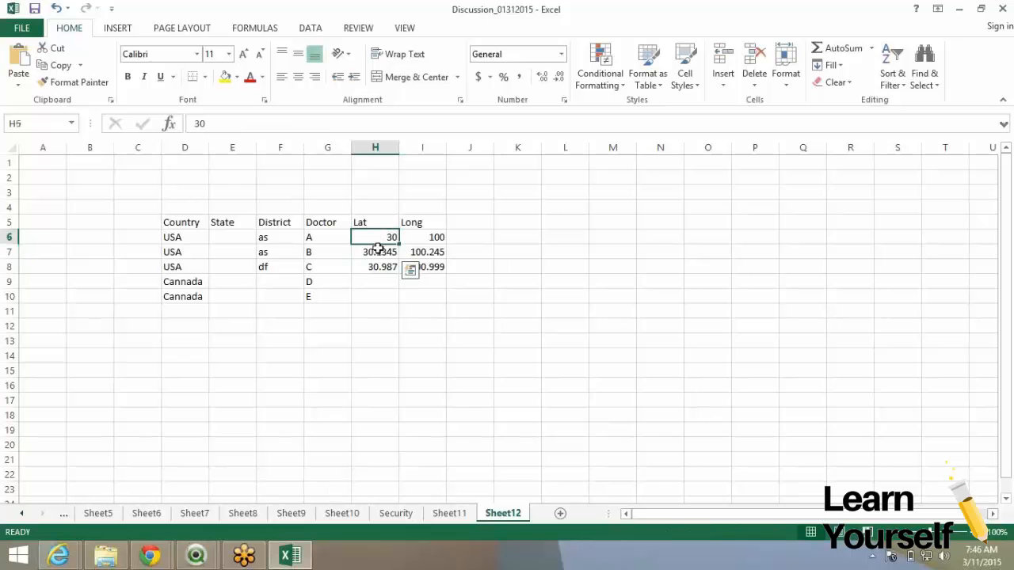
drag(378, 248, 379, 251)
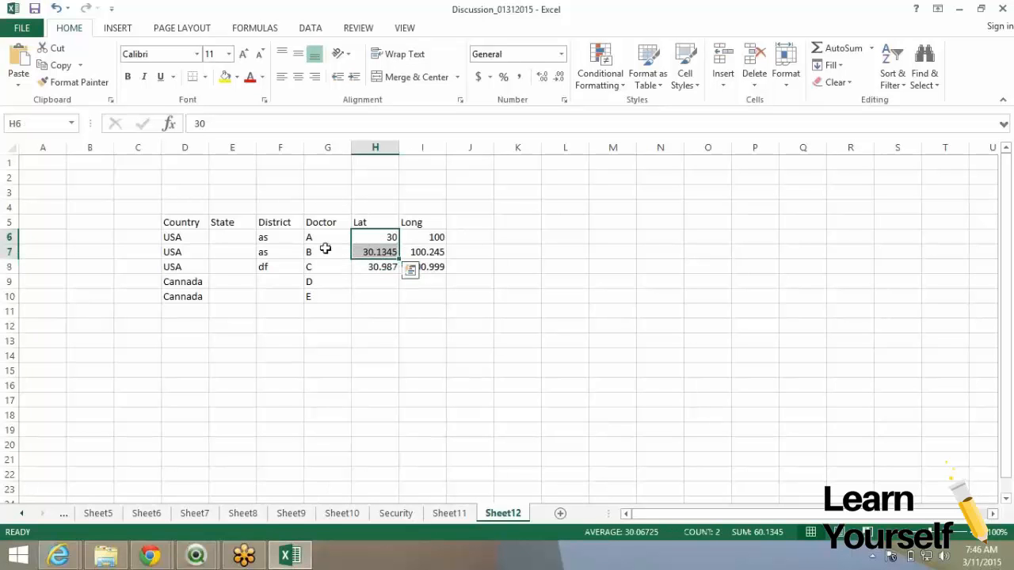
drag(189, 237, 196, 268)
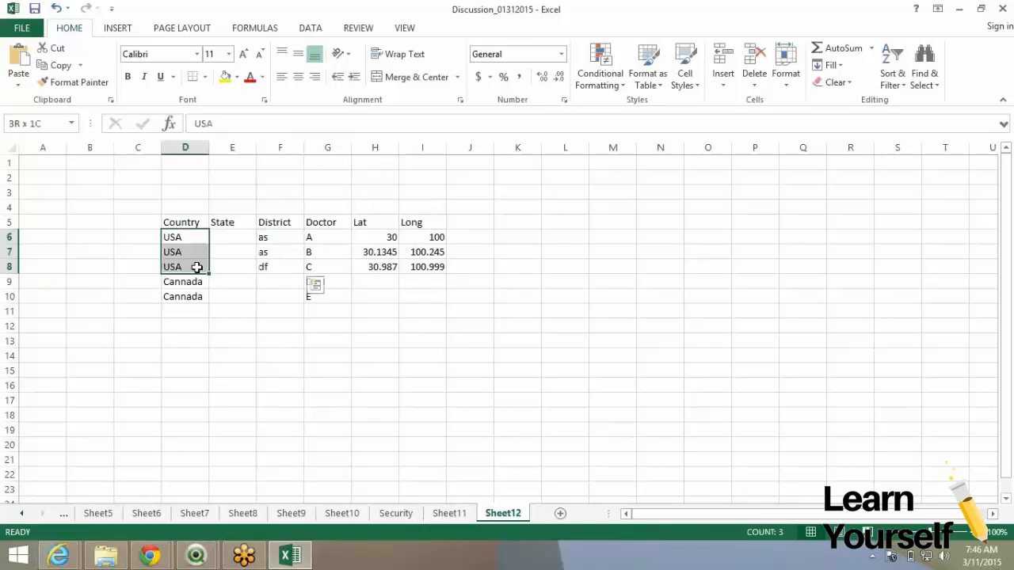
drag(372, 267, 369, 240)
drag(174, 238, 183, 264)
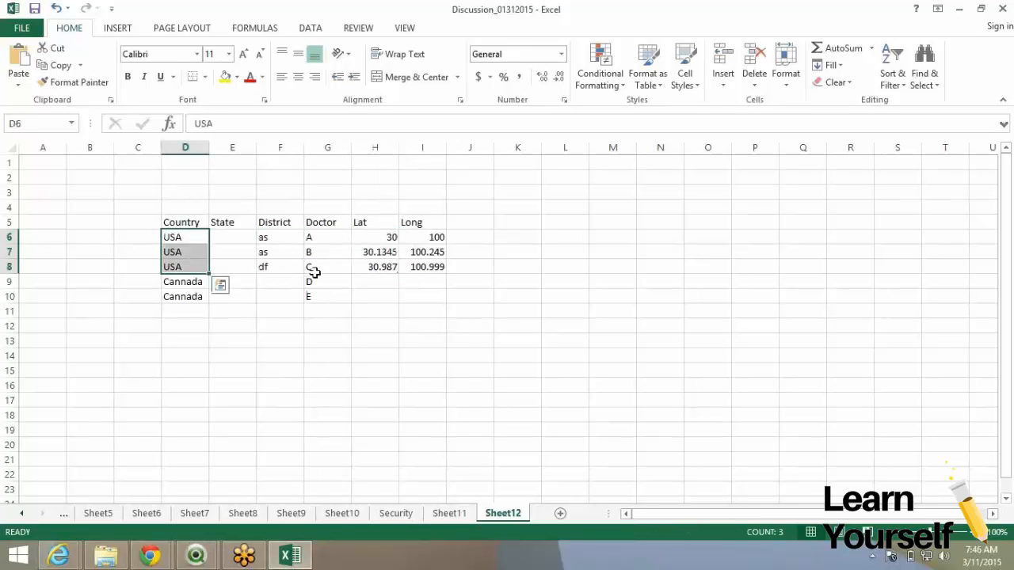
drag(329, 241, 417, 239)
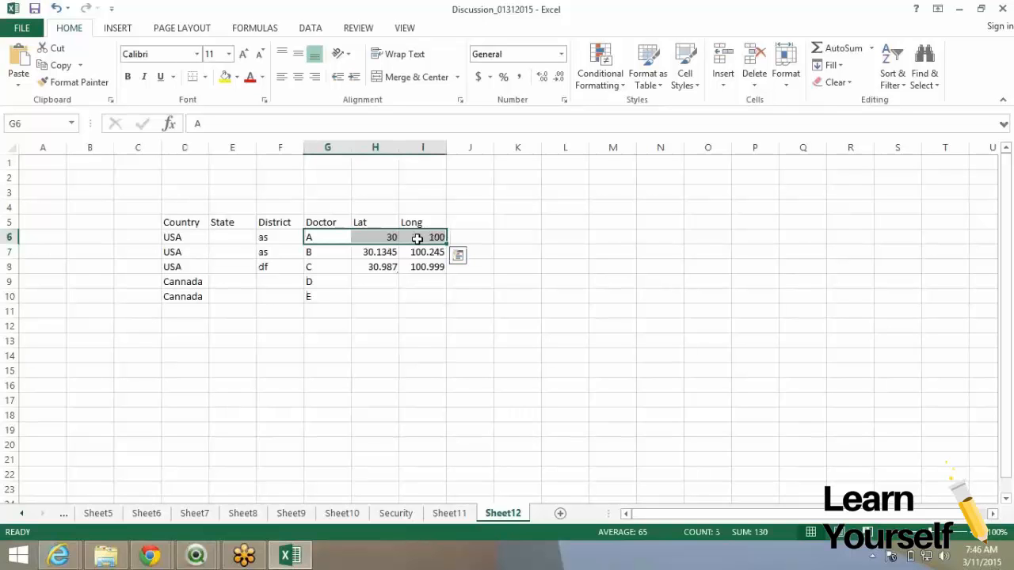
key(alt+Tab)
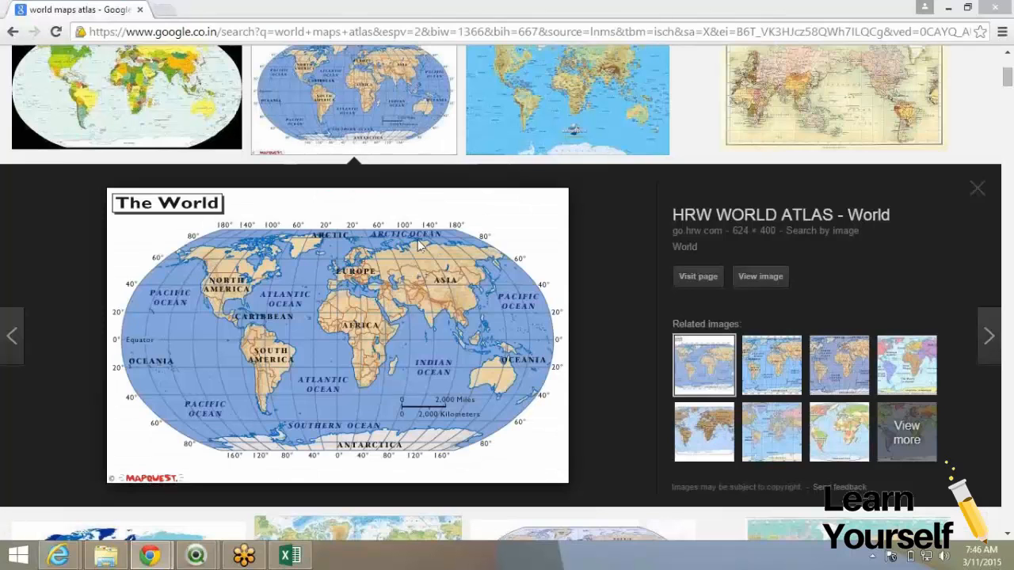
key(alt+Tab)
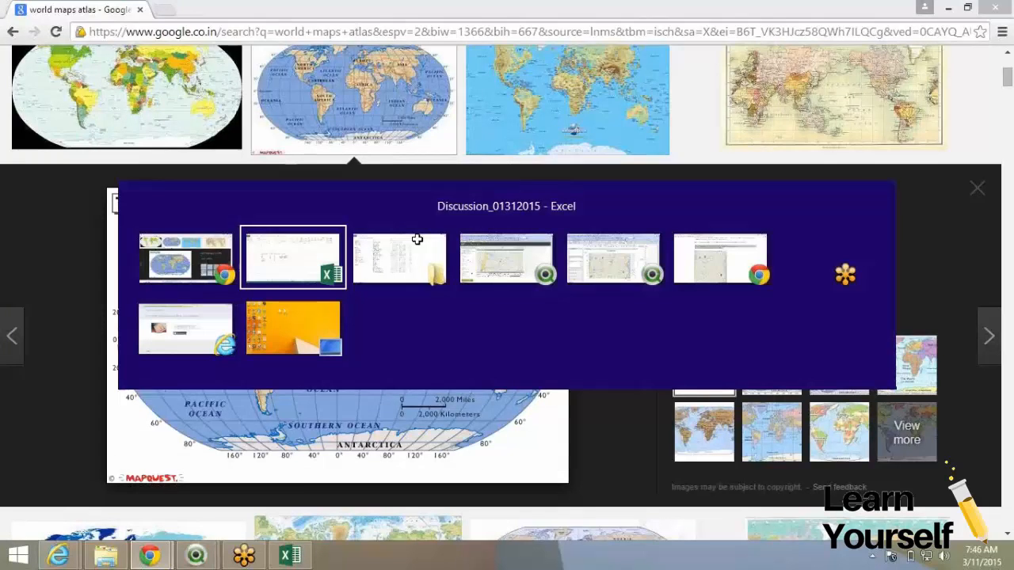
Switch to QlikView, open the Territory Map chart's properties and view its used dimension.
key(alt+Tab)
key(alt+Tab)
key(alt+Tab)
right_click(406, 262)
click(416, 269)
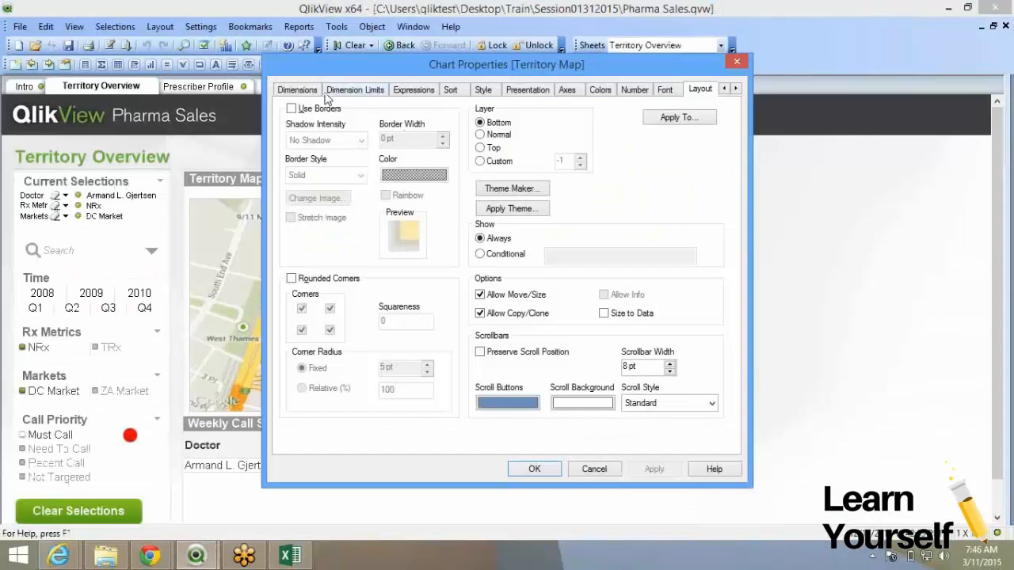
click(309, 90)
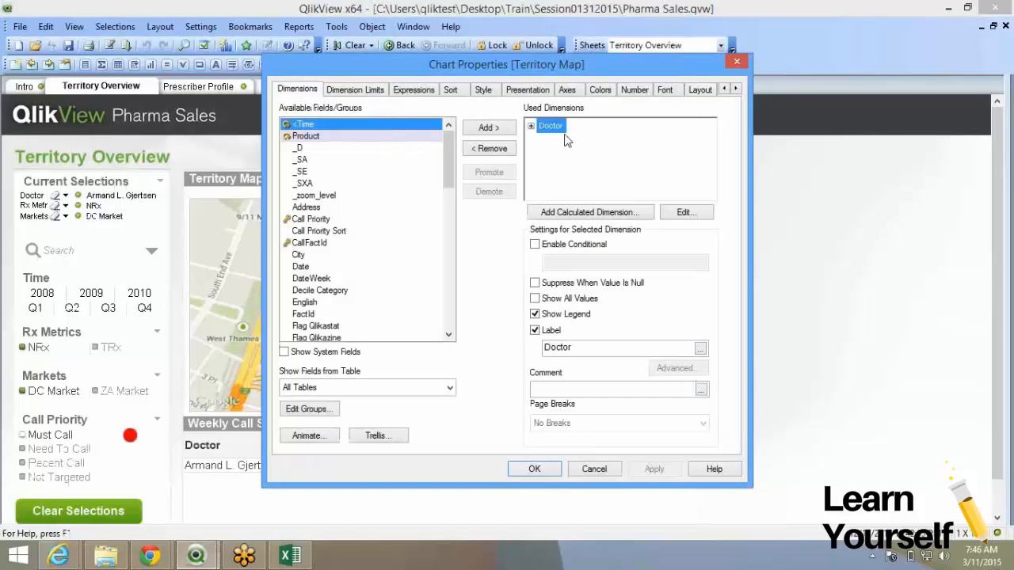
Examine the Territory Map's longitude, latitude, Total Calls and Total TRx expressions, moving the properties dialog clear of the map.
click(413, 92)
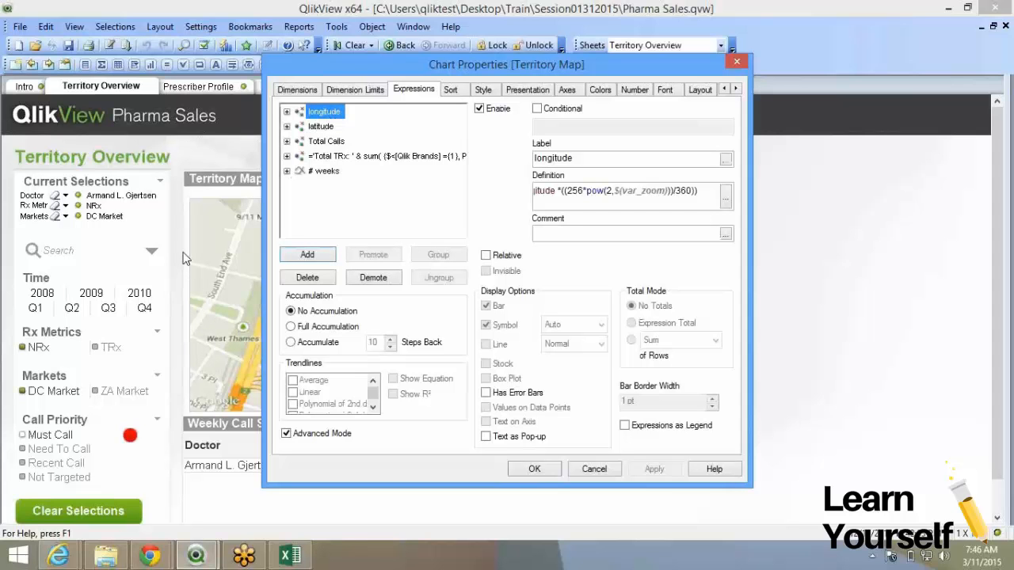
click(330, 144)
click(334, 156)
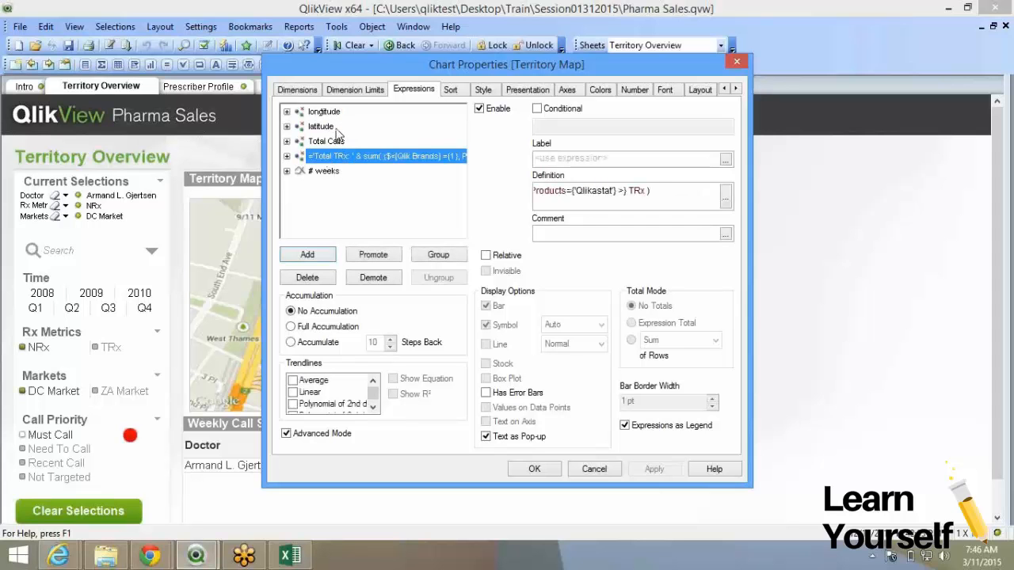
click(339, 125)
drag(328, 70, 487, 87)
click(482, 123)
click(481, 137)
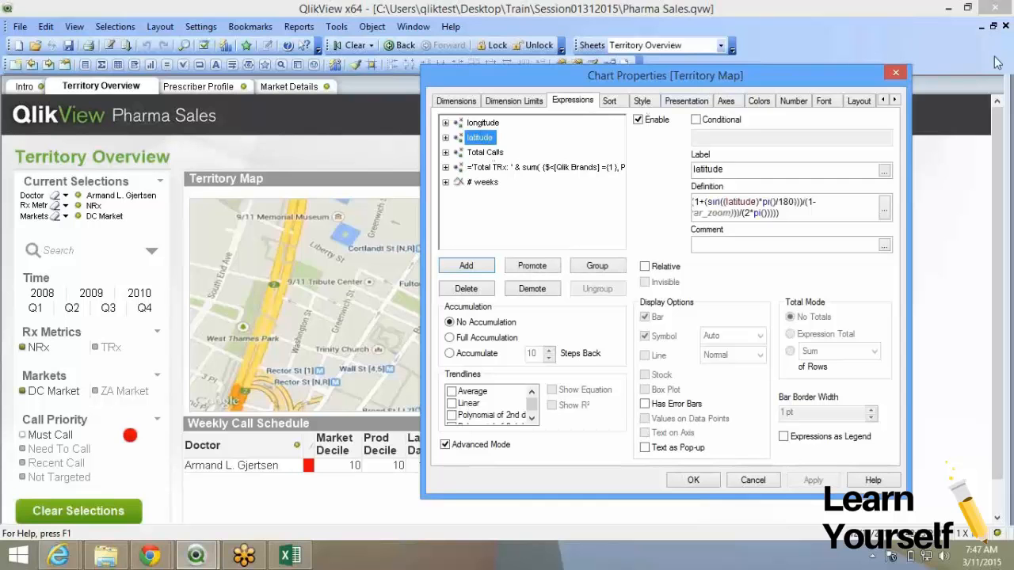
Open the dynamic image expression of the chart background and examine its center, zoom, size and key parameters.
click(686, 101)
click(754, 101)
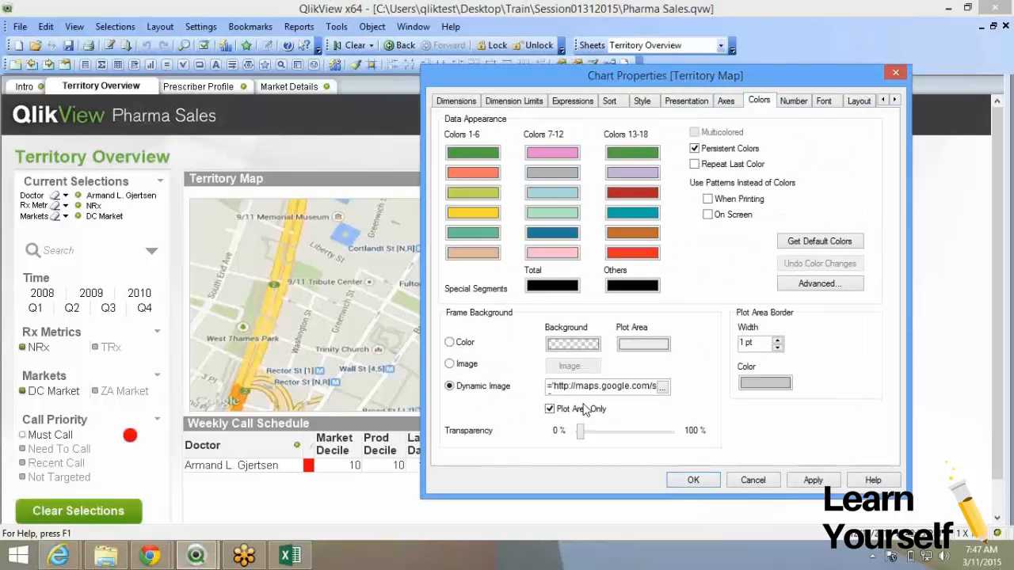
click(664, 387)
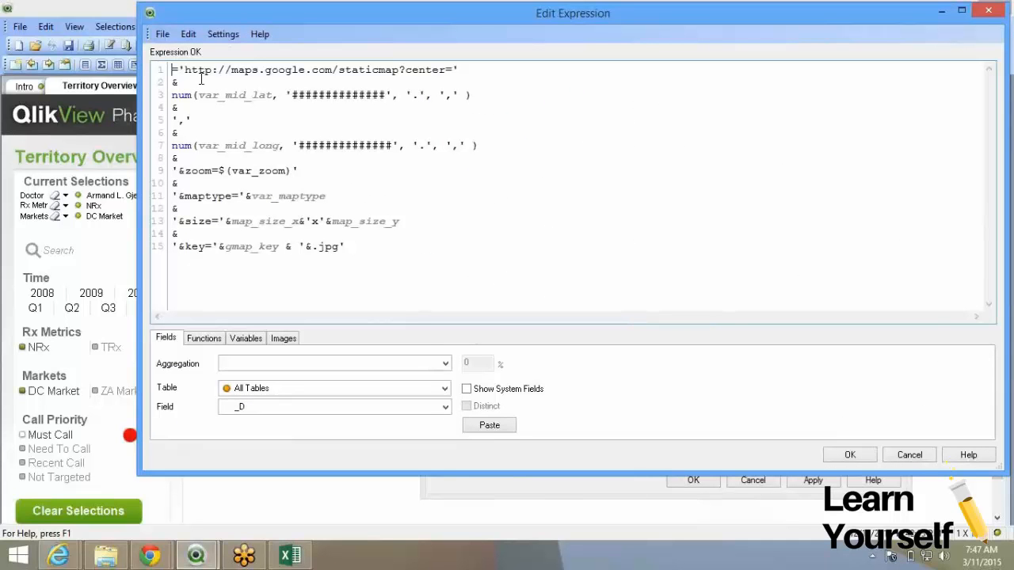
drag(173, 98, 199, 145)
double_click(229, 146)
click(240, 183)
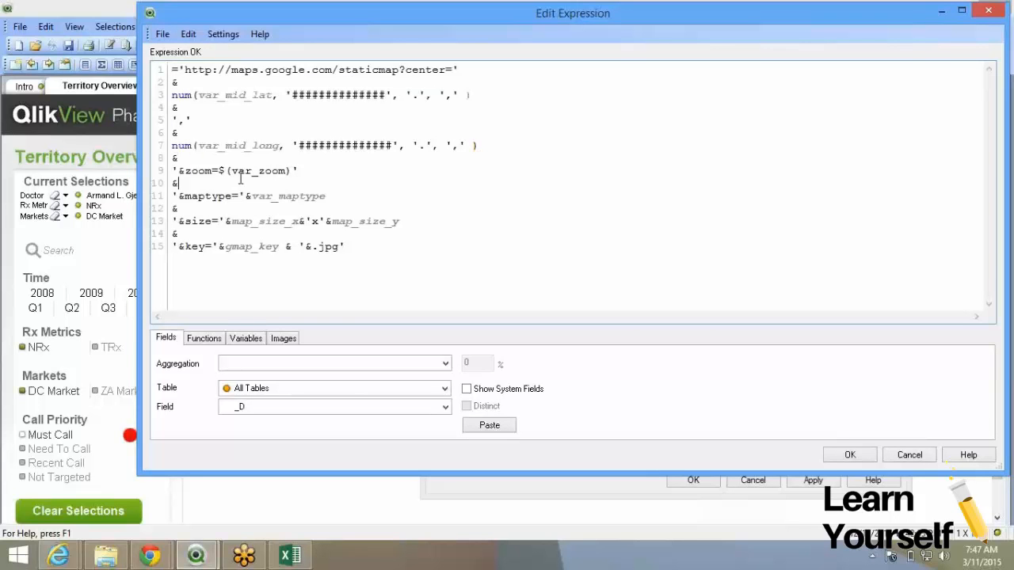
double_click(266, 221)
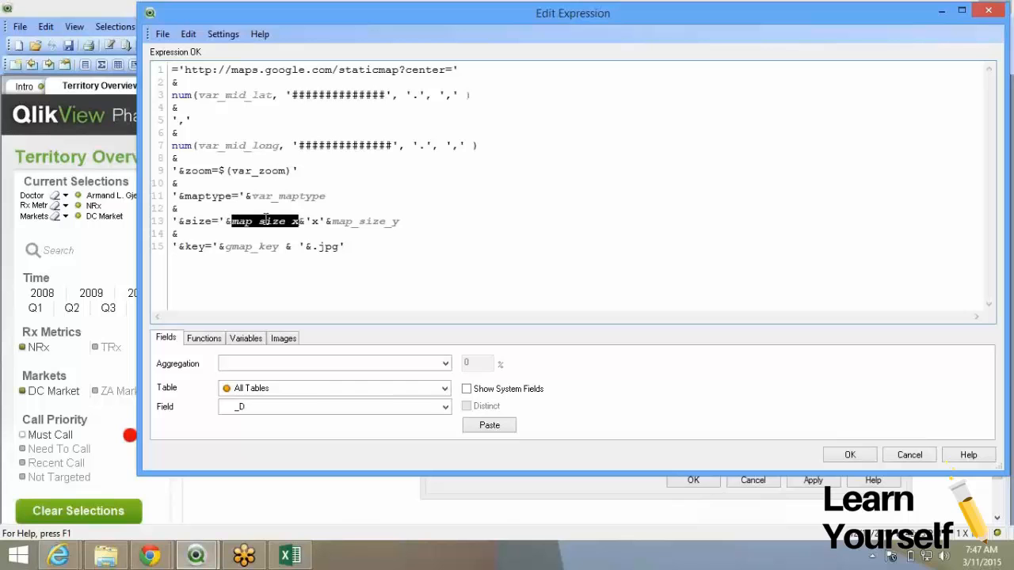
double_click(361, 222)
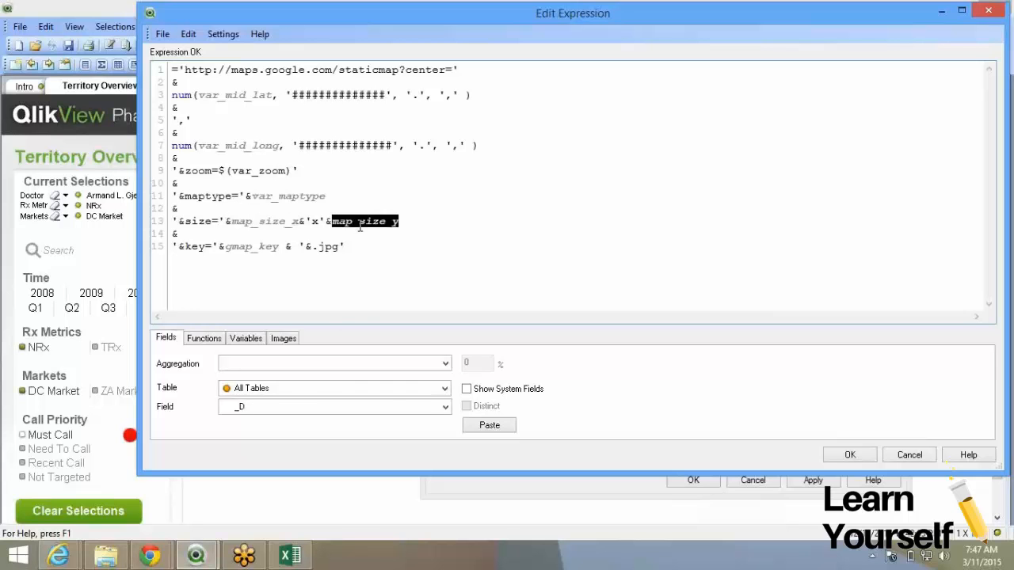
double_click(265, 248)
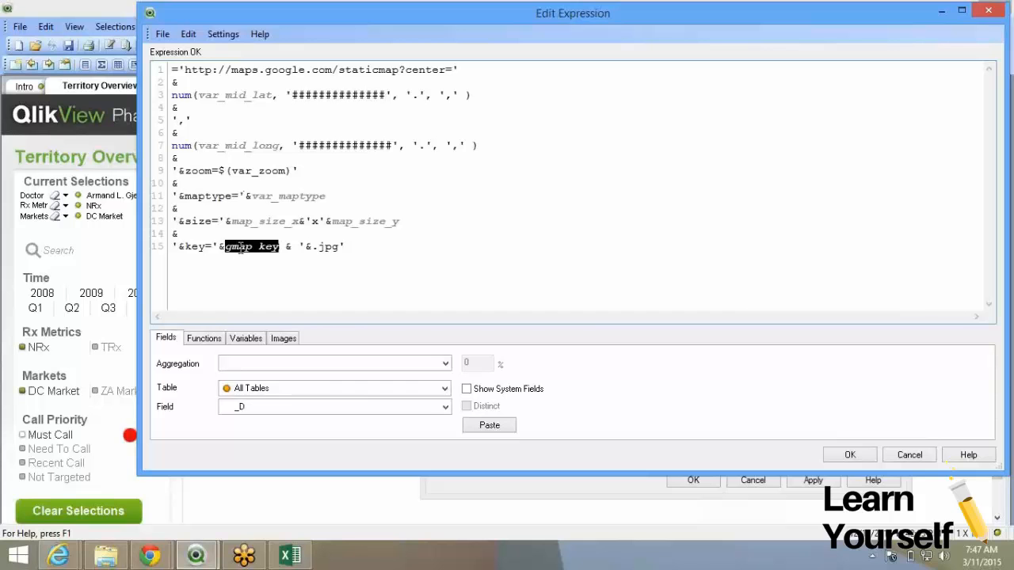
Switch to the Static Maps API guide in Chrome, look through it and go to its API Key section.
click(146, 557)
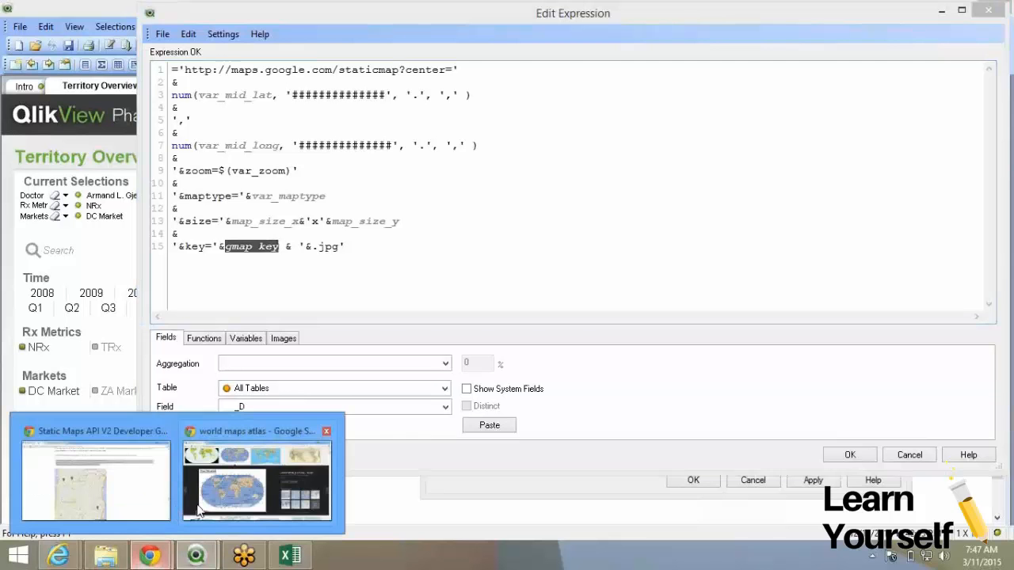
mouse_move(165, 501)
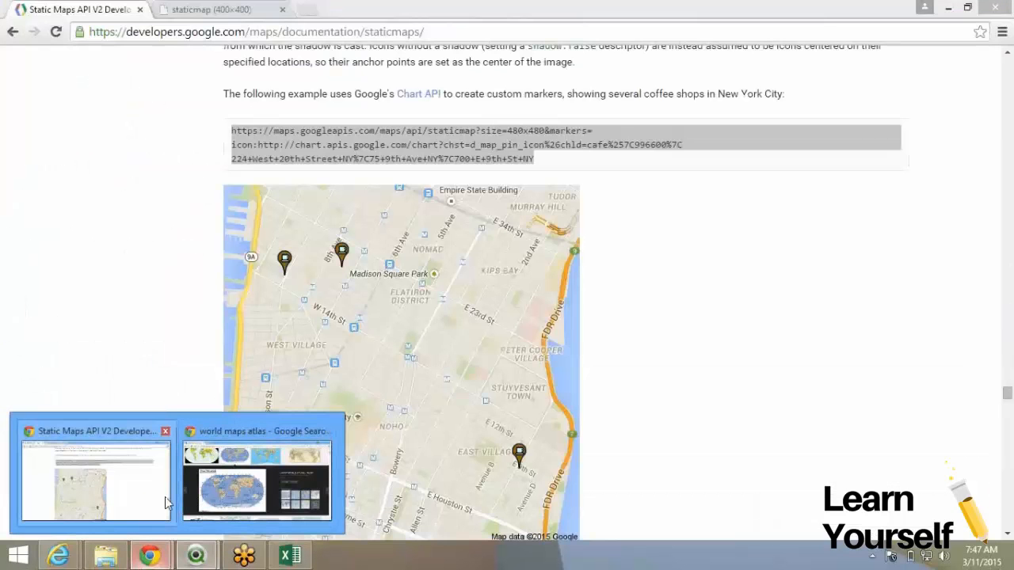
click(165, 496)
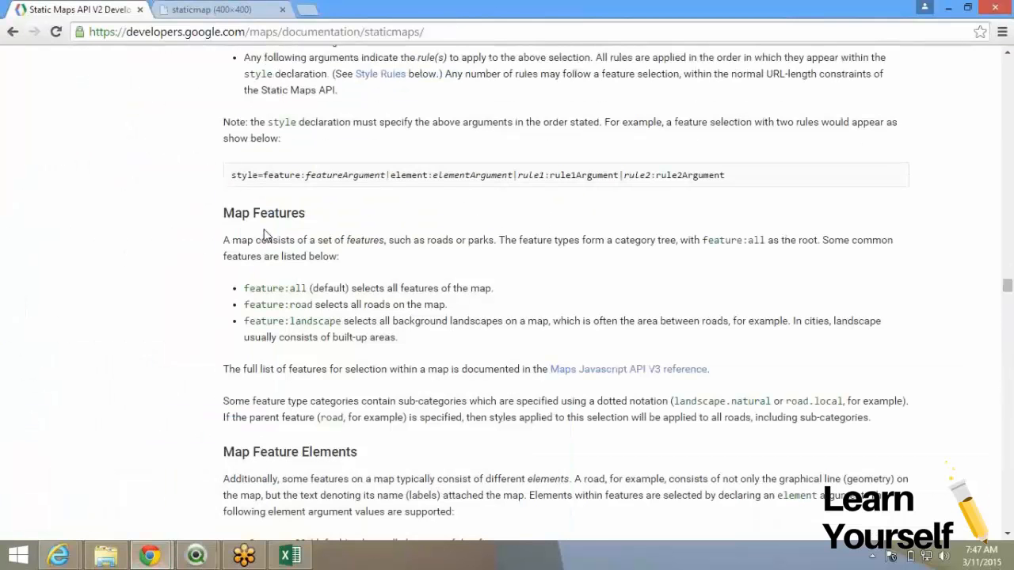
scroll(265, 238, up, 15)
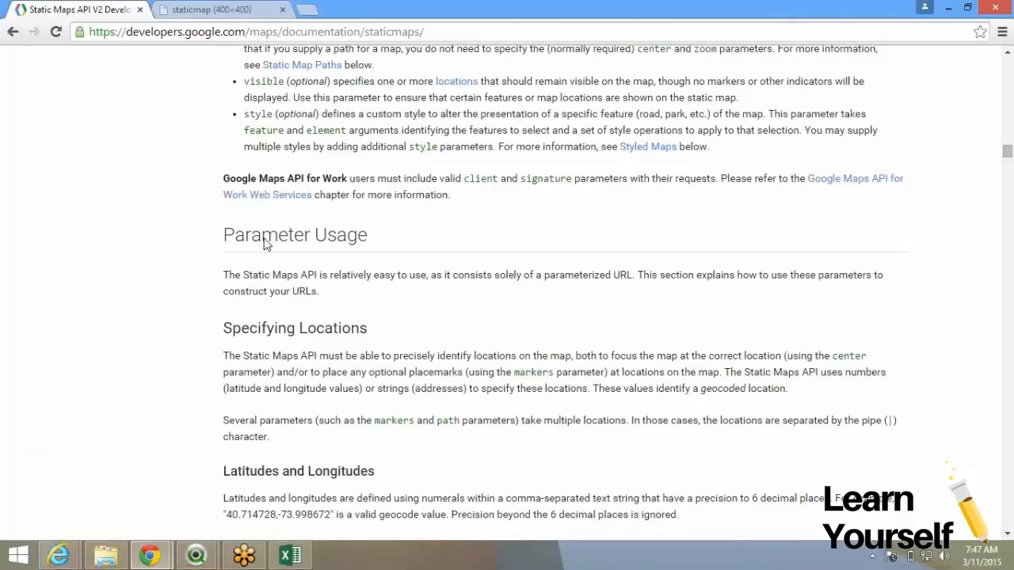
scroll(265, 244, up, 10)
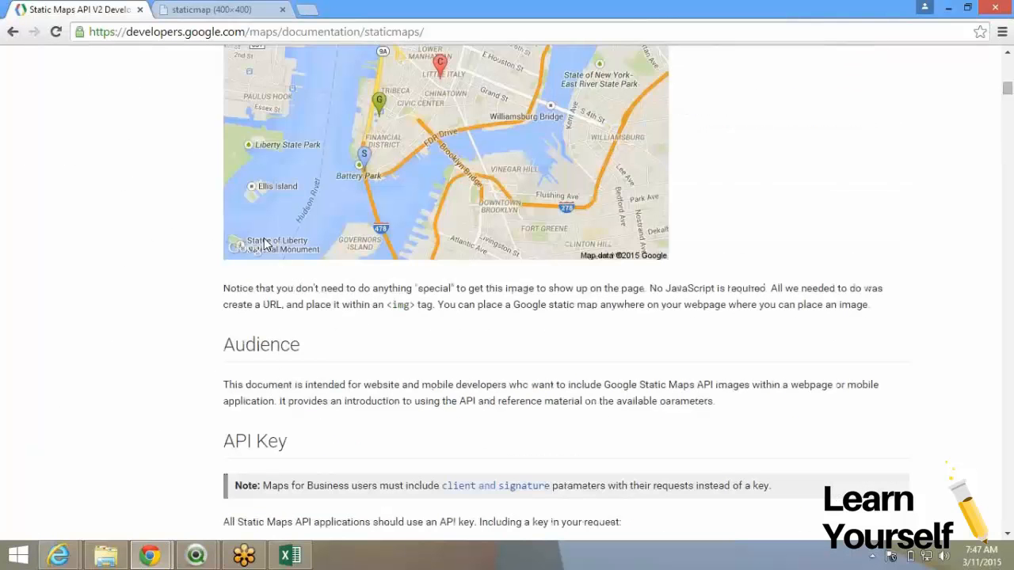
scroll(266, 246, down, 20)
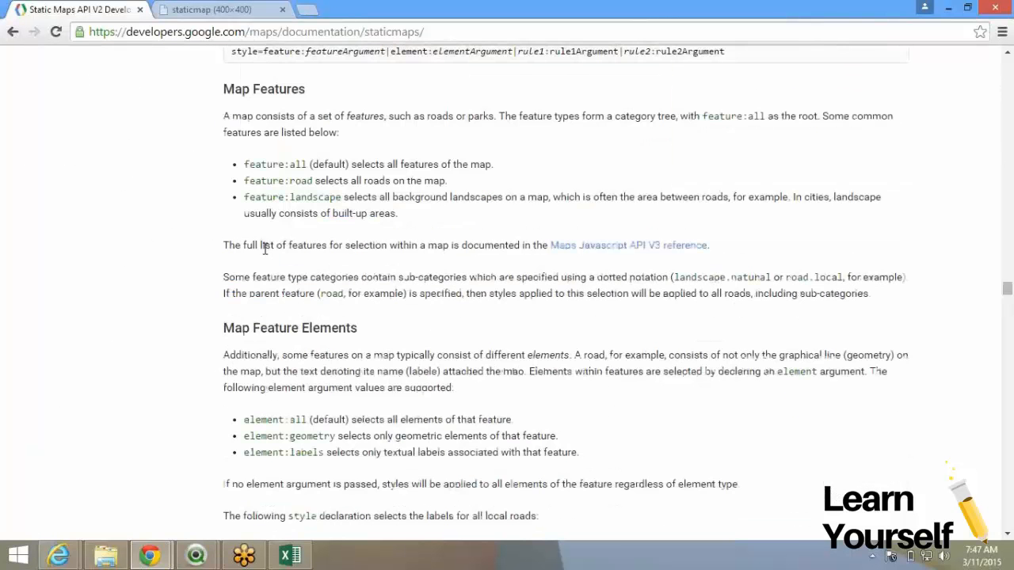
scroll(265, 245, up, 10)
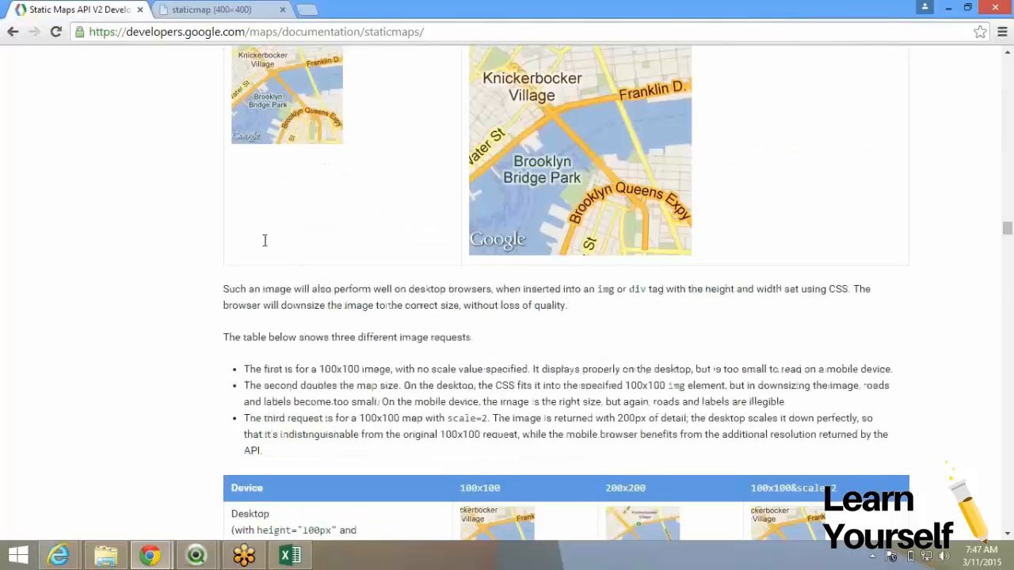
scroll(266, 244, up, 8)
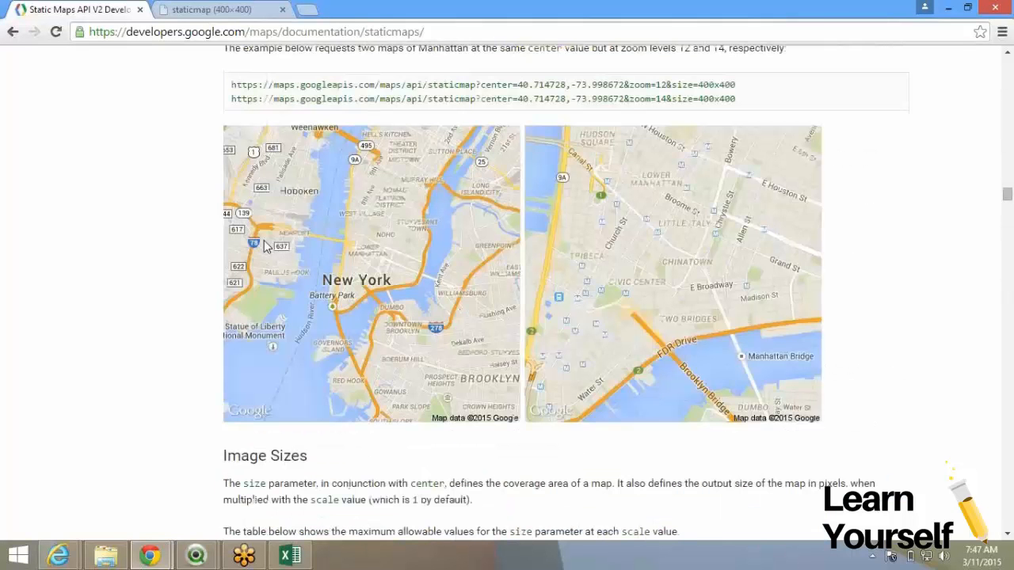
scroll(265, 242, up, 10)
scroll(265, 242, up, 10)
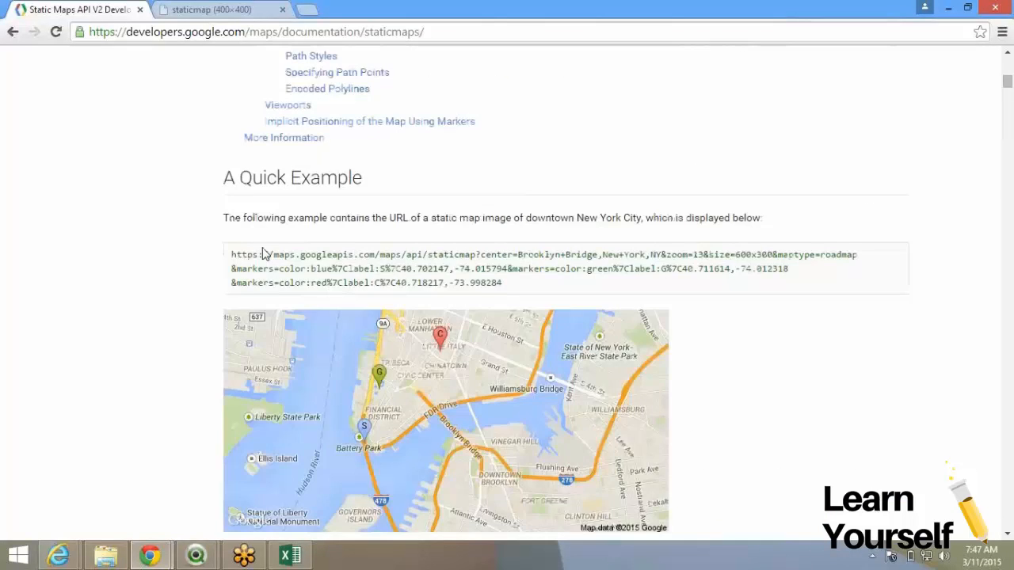
scroll(265, 252, down, 6)
scroll(263, 252, up, 15)
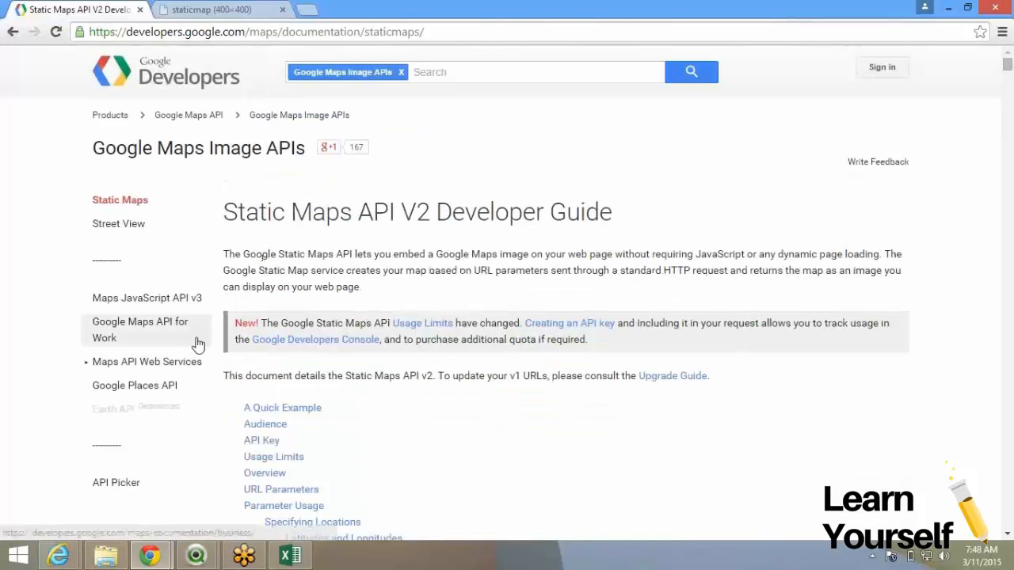
click(264, 449)
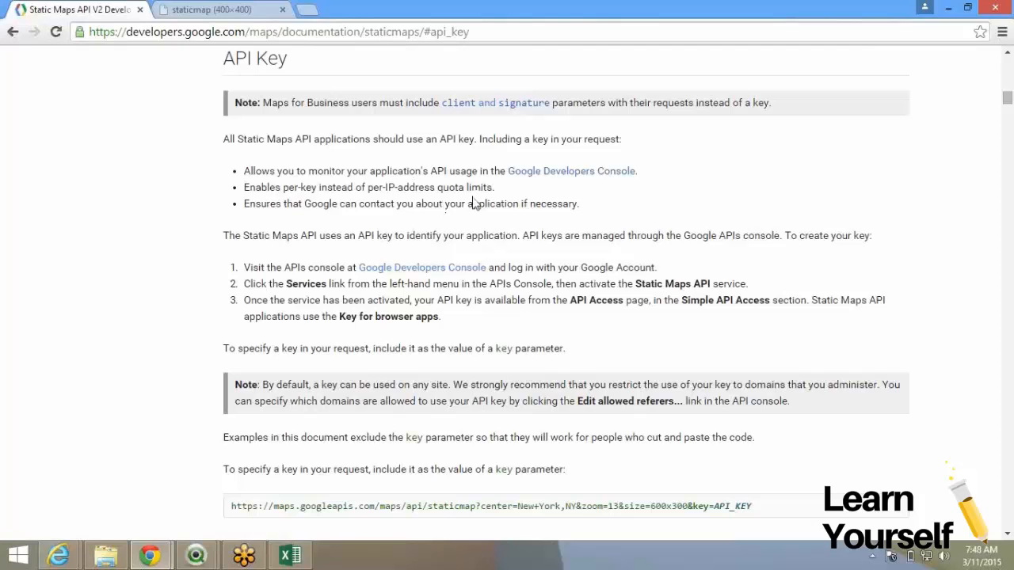
Return to QlikView and close the background expression and the Territory Map's chart properties.
key(alt+Tab)
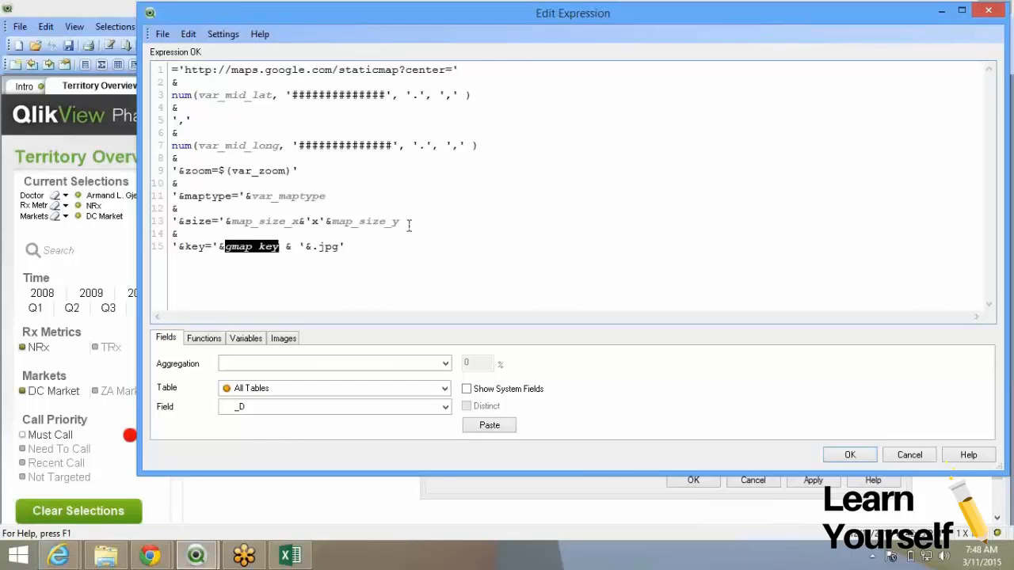
click(861, 459)
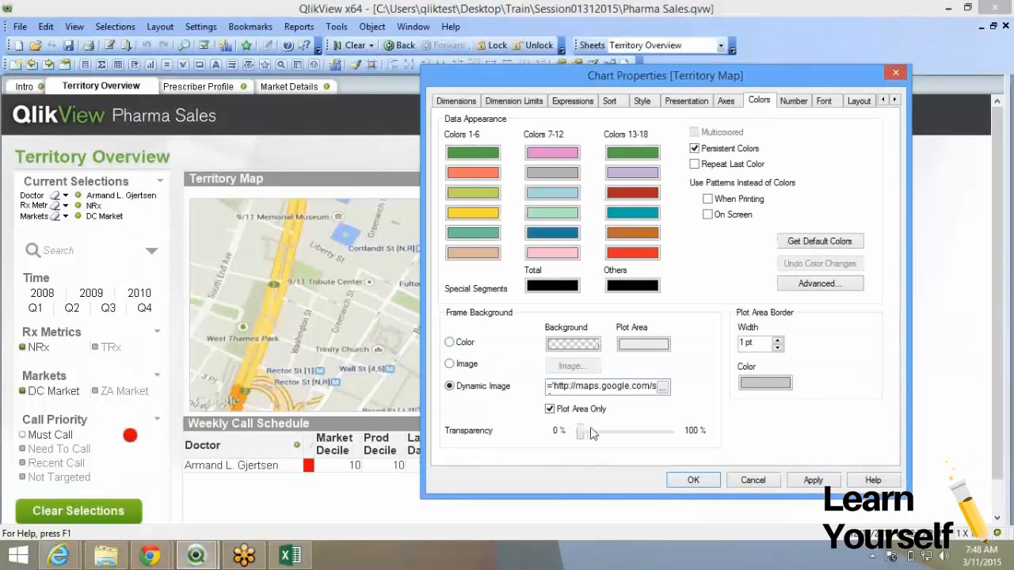
click(737, 481)
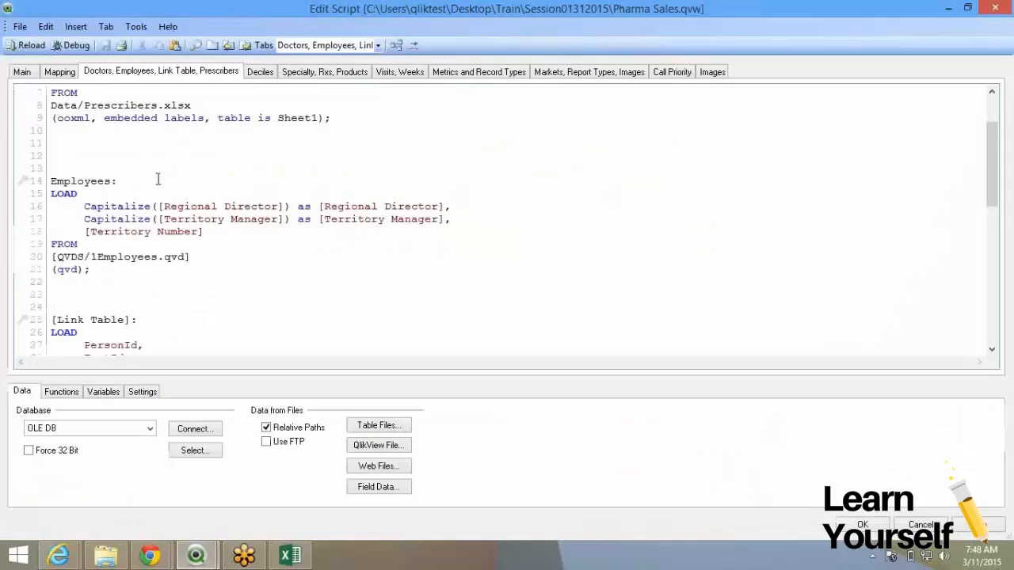
In the load script's Main section, find and examine the Google Maps key assigned to gmap_key.
click(24, 72)
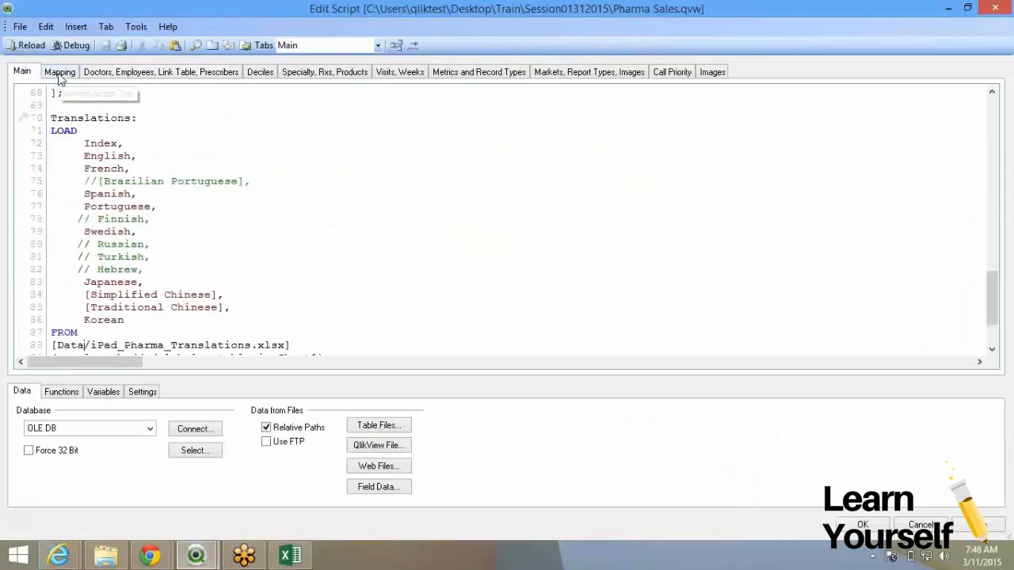
scroll(150, 206, up, 7)
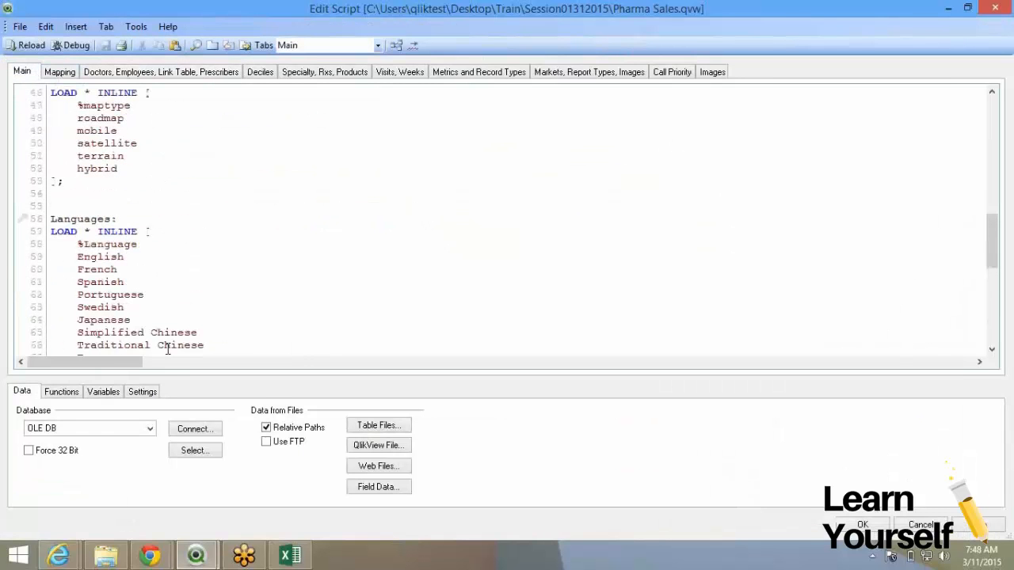
scroll(167, 349, up, 4)
scroll(167, 349, up, 3)
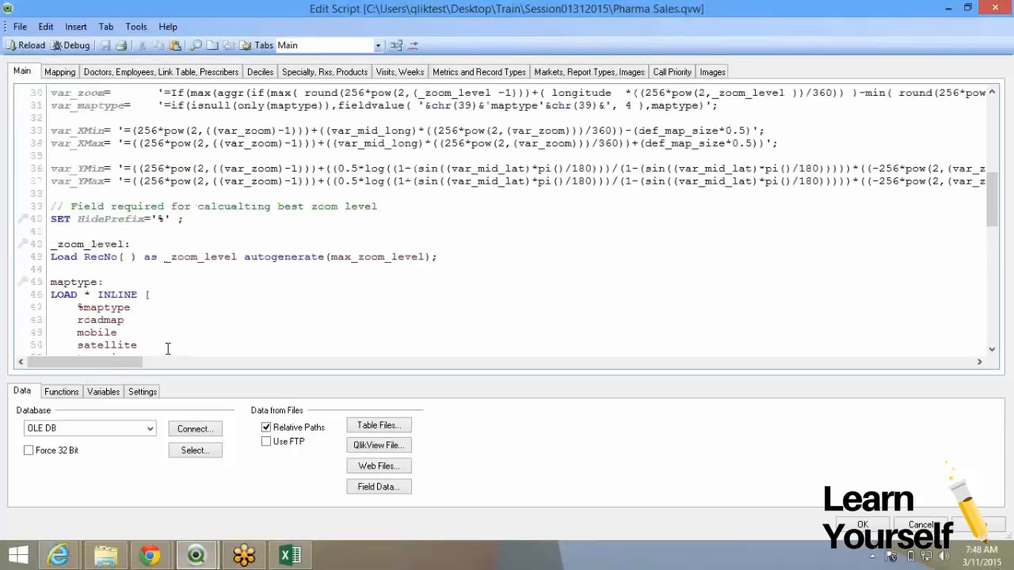
scroll(164, 287, up, 7)
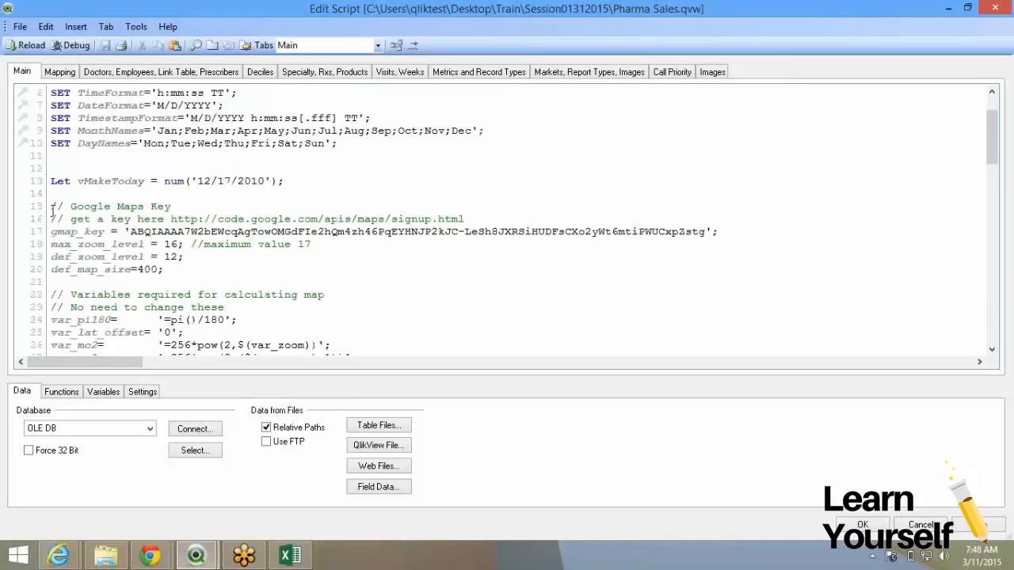
drag(51, 208, 192, 233)
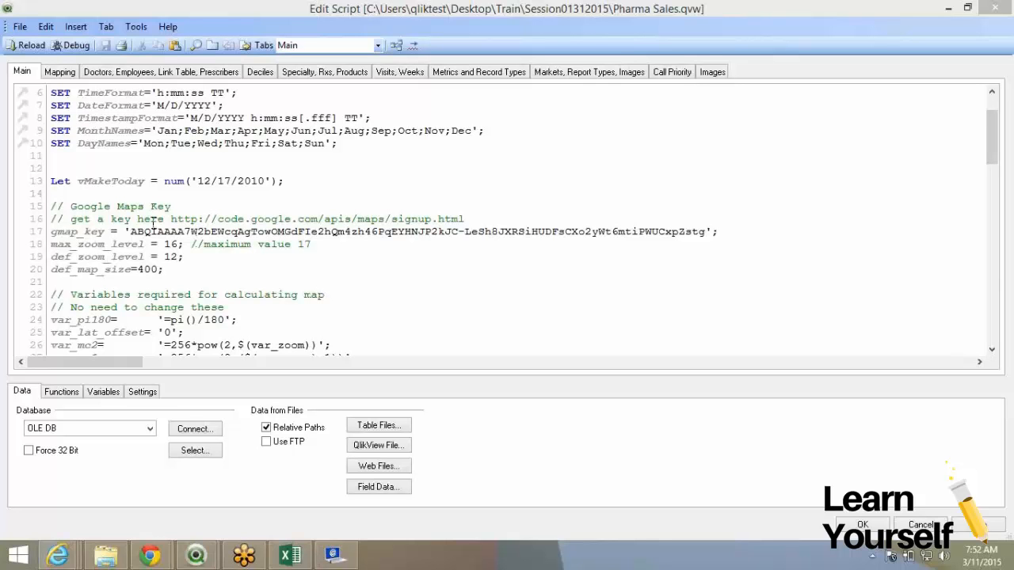
double_click(237, 232)
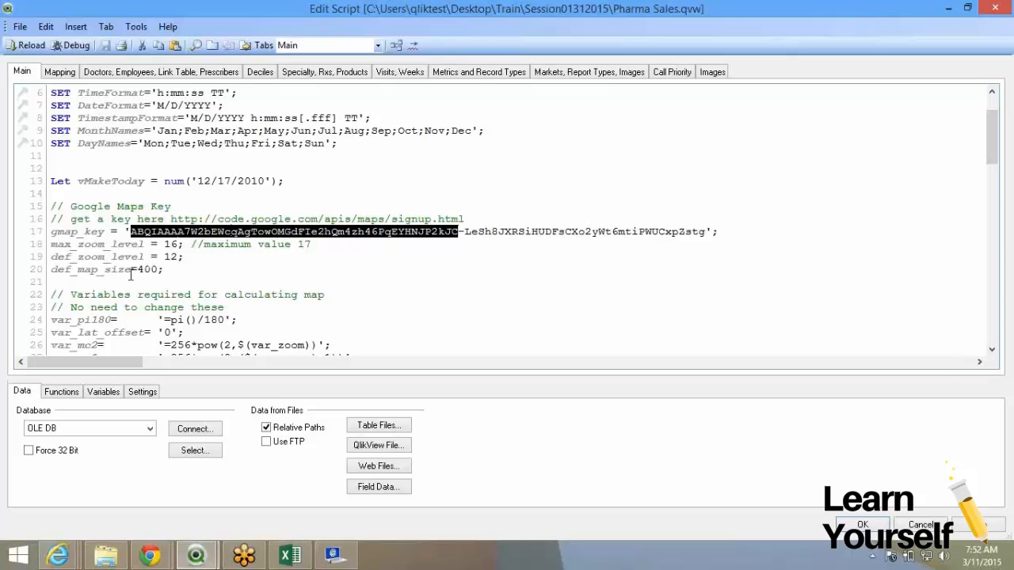
Examine the map calculation variables, including var_mc2, var_mid_long and the median function used for var_mid_lat.
scroll(131, 275, down, 2)
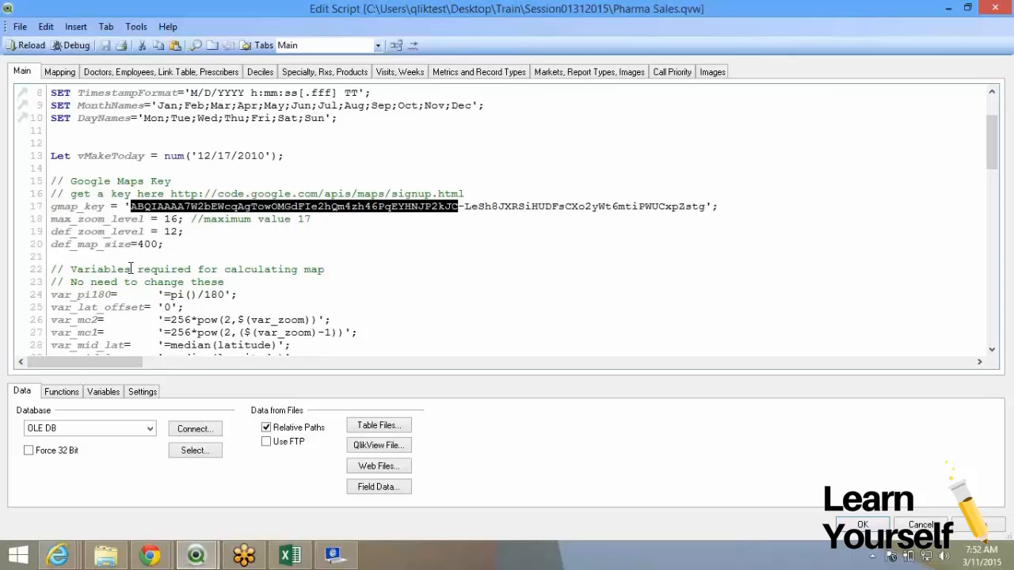
scroll(131, 269, down, 4)
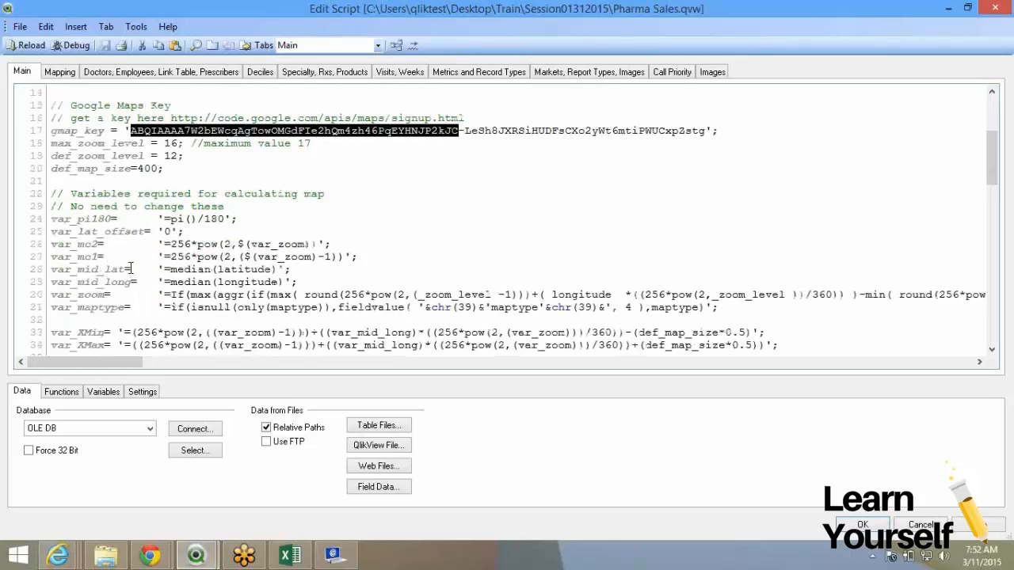
double_click(67, 244)
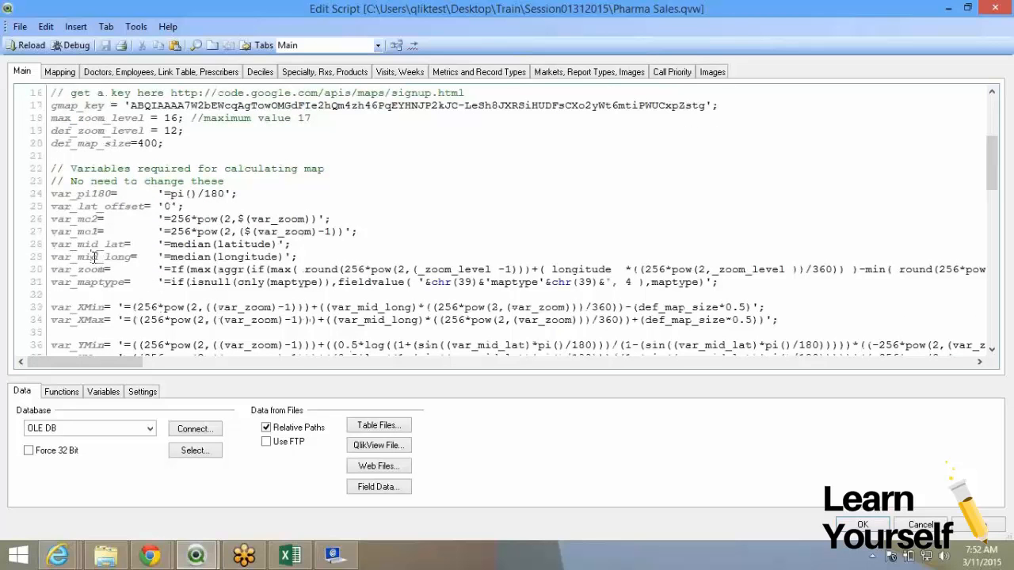
double_click(94, 256)
double_click(203, 245)
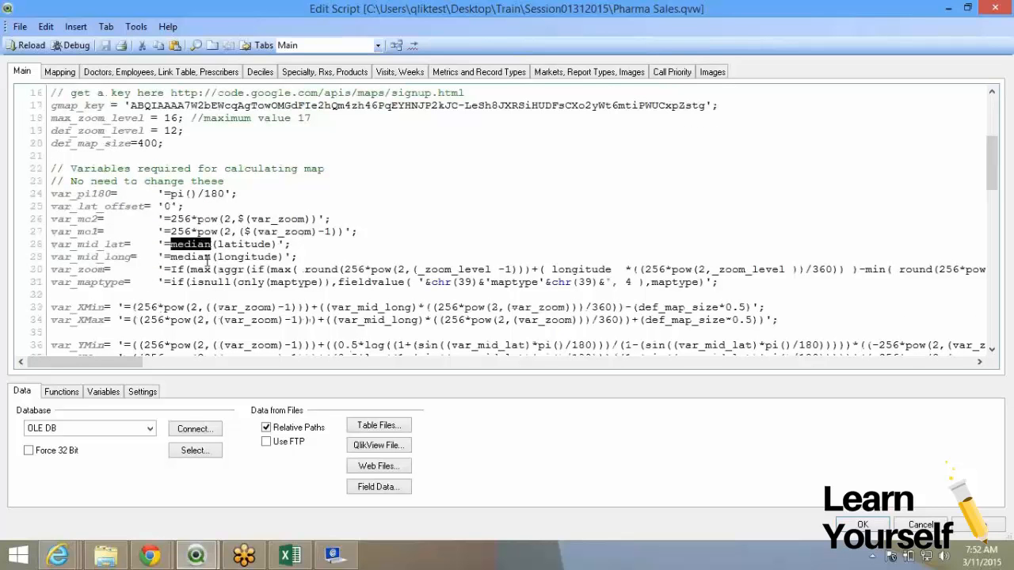
Examine the median function used for var_mid_long and read the full length of the var_zoom expression.
double_click(208, 257)
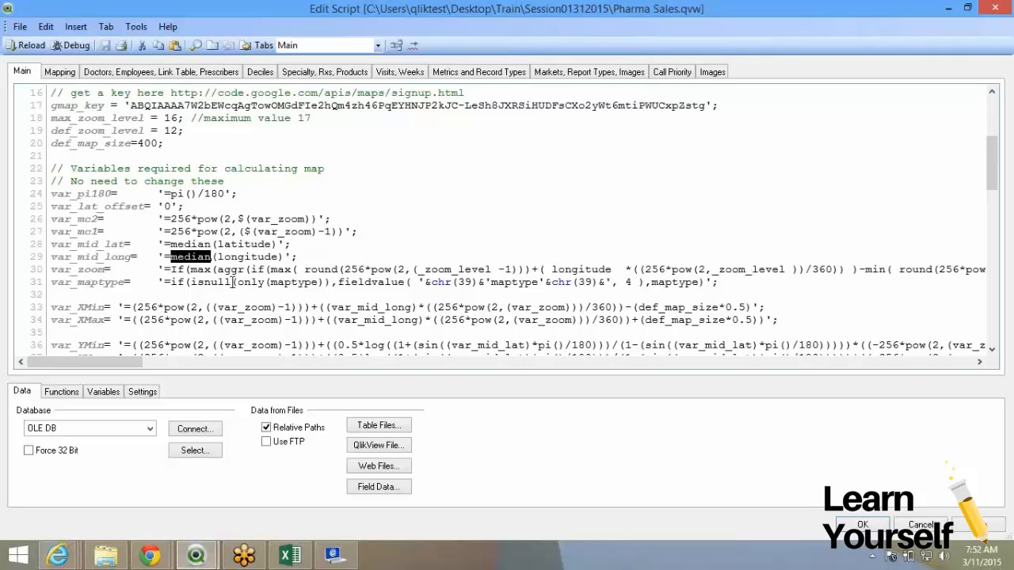
click(256, 273)
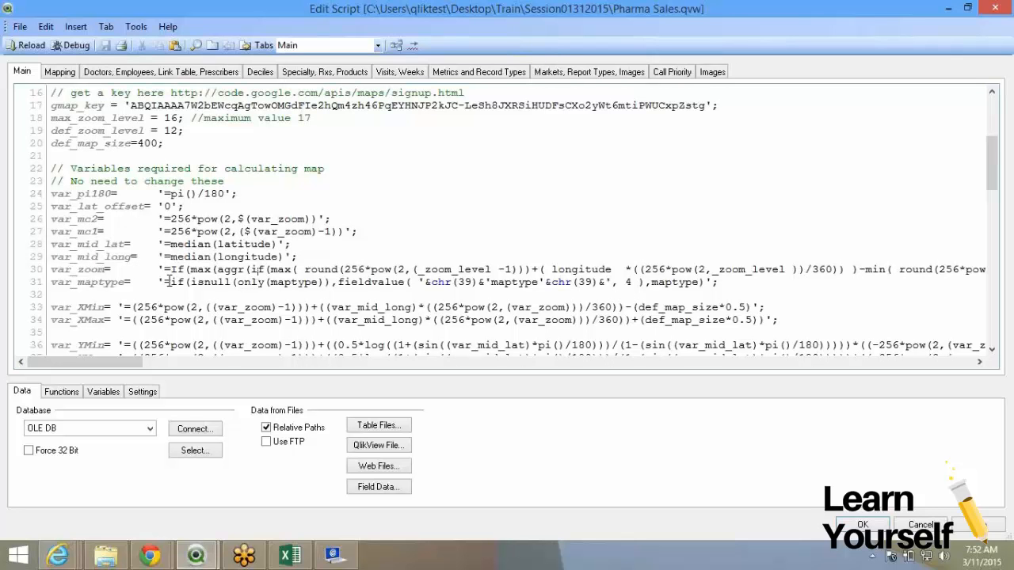
scroll(259, 291, down, 1)
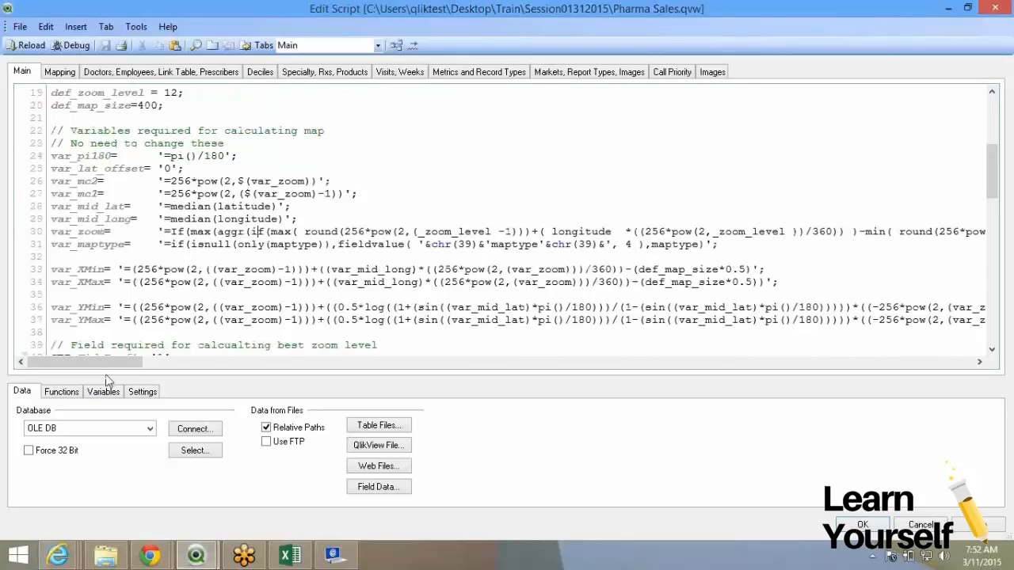
drag(105, 360, 706, 360)
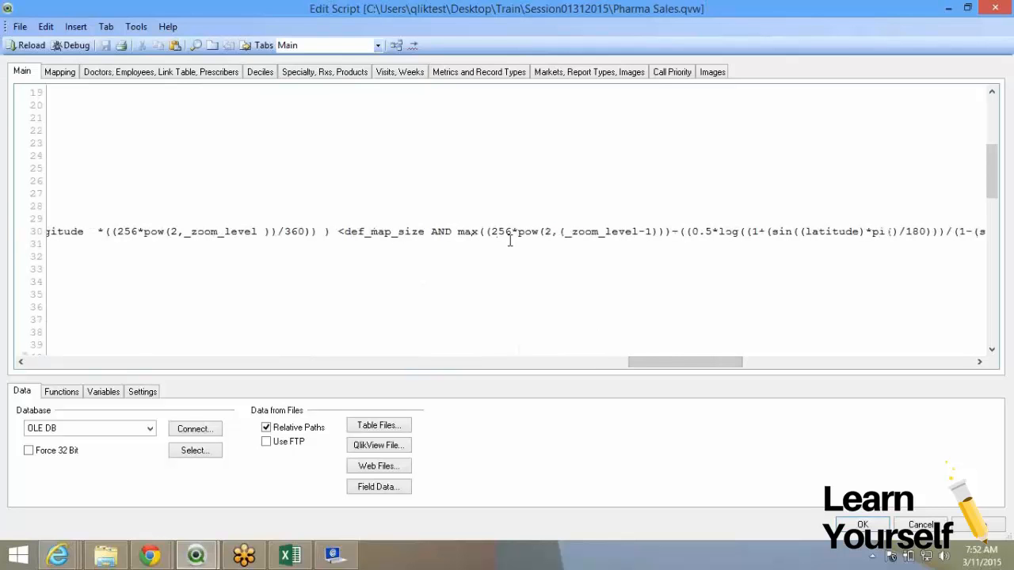
drag(682, 360, 41, 367)
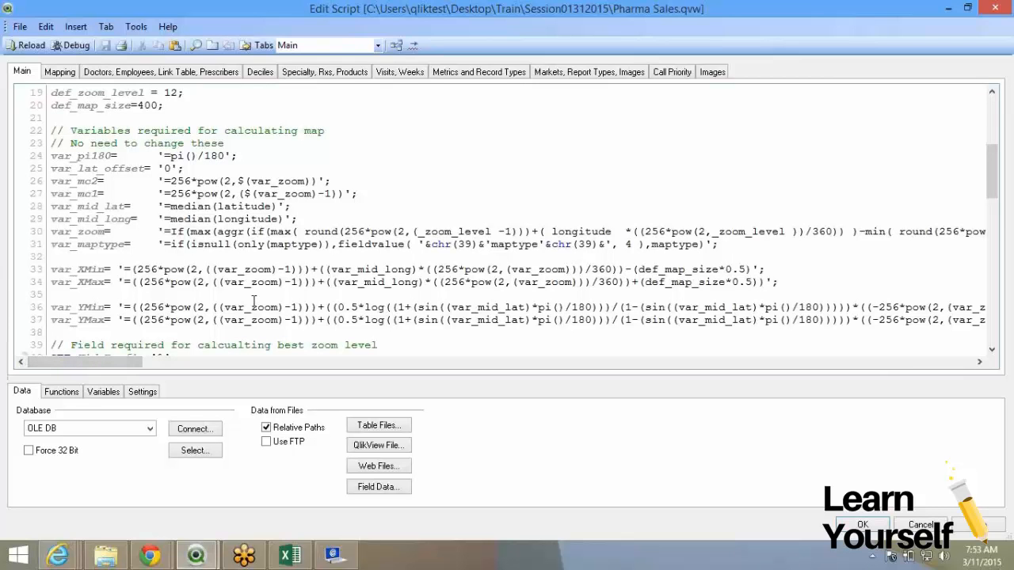
Look through the rest of the Main script, from the map bounds to the Translations load, and close the script editor.
scroll(254, 300, down, 1)
scroll(253, 300, down, 1)
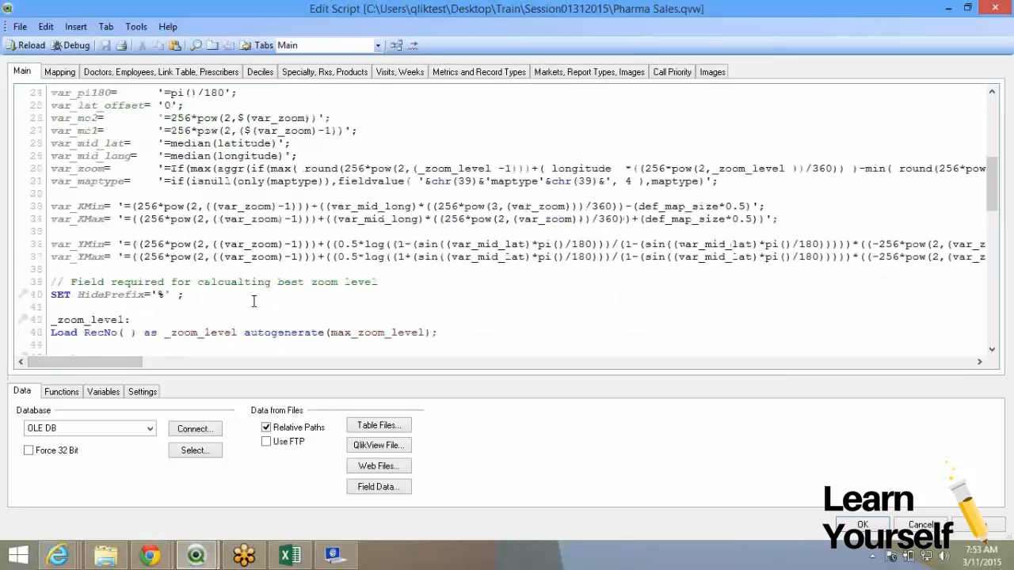
scroll(254, 301, down, 4)
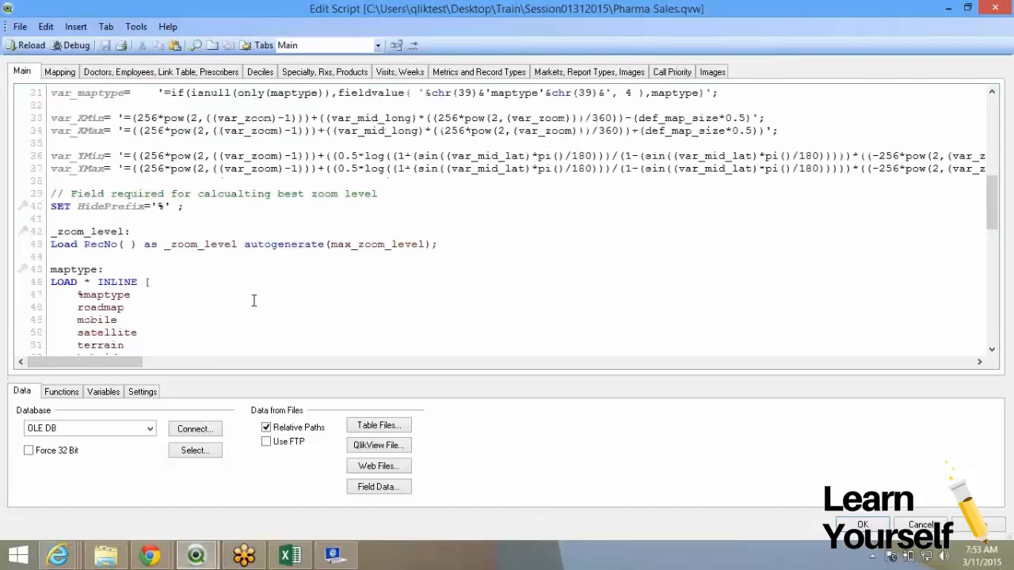
scroll(235, 223, down, 9)
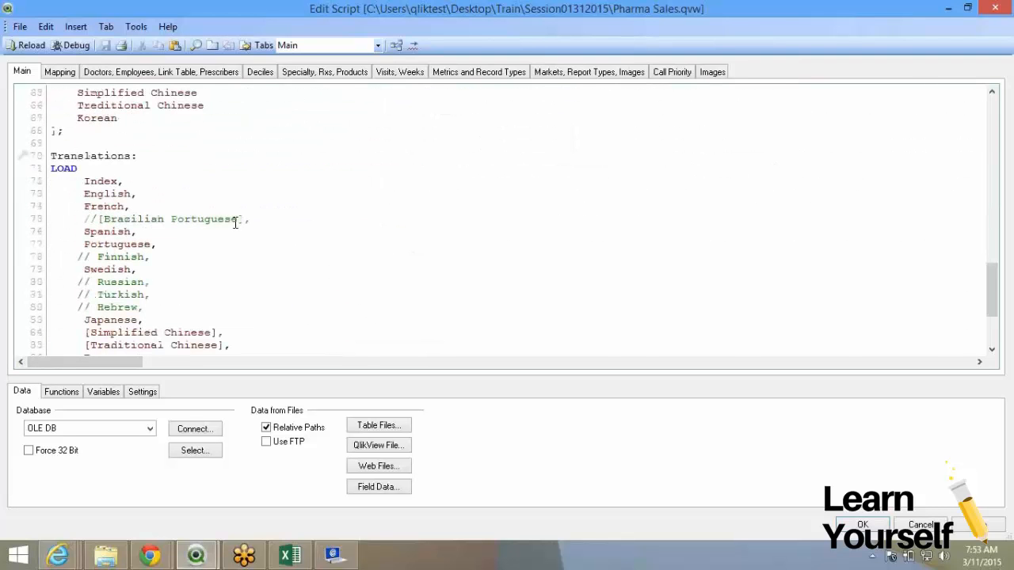
scroll(236, 223, up, 15)
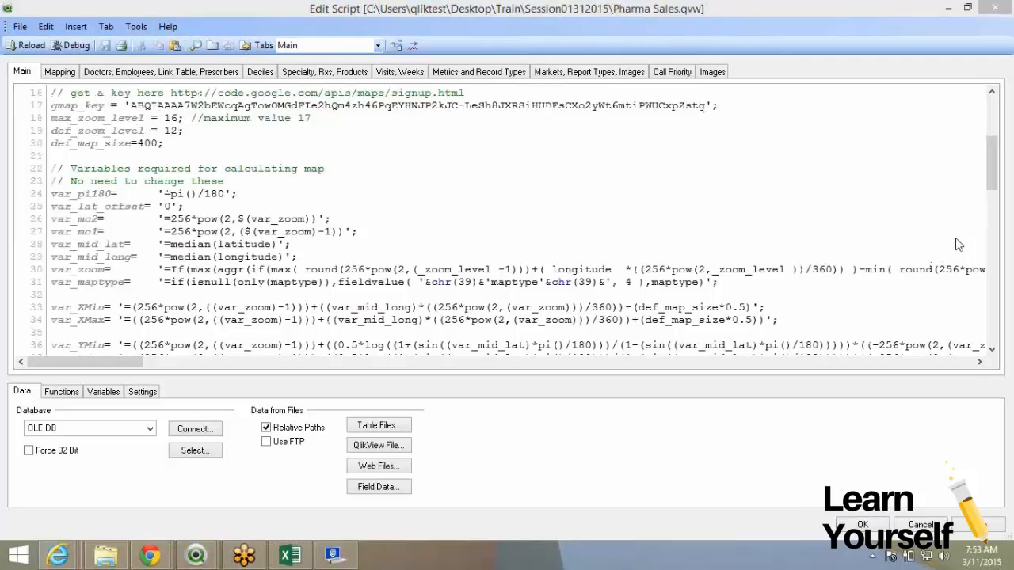
click(858, 524)
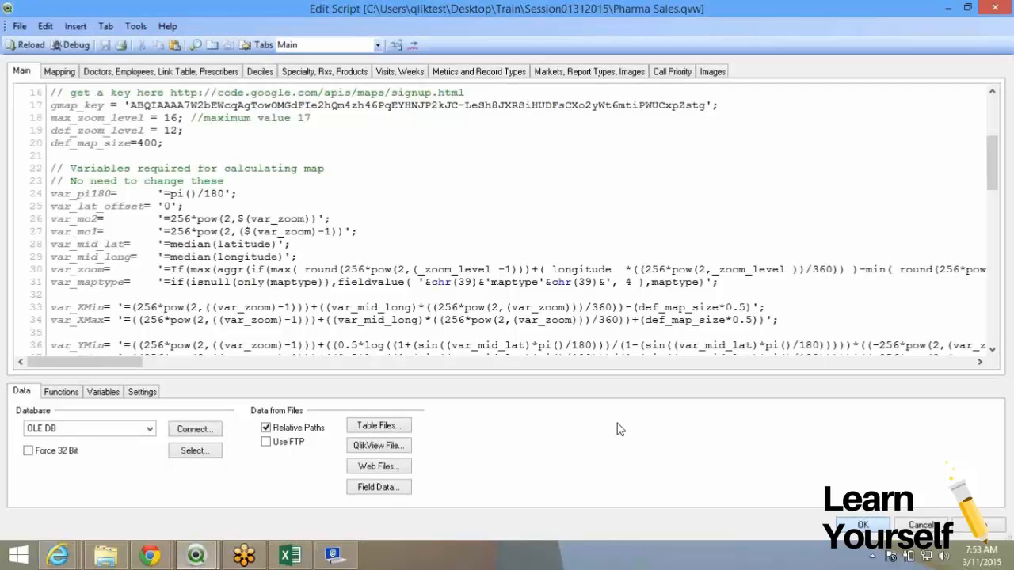
Open the Territory Map's chart properties and examine the full definition of the longitude expression.
right_click(358, 255)
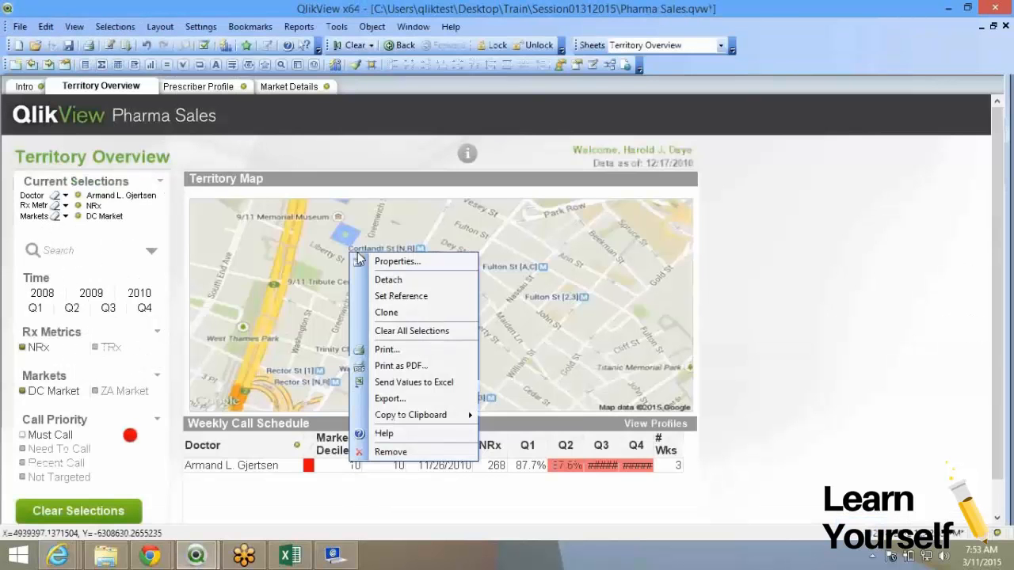
click(397, 262)
click(415, 88)
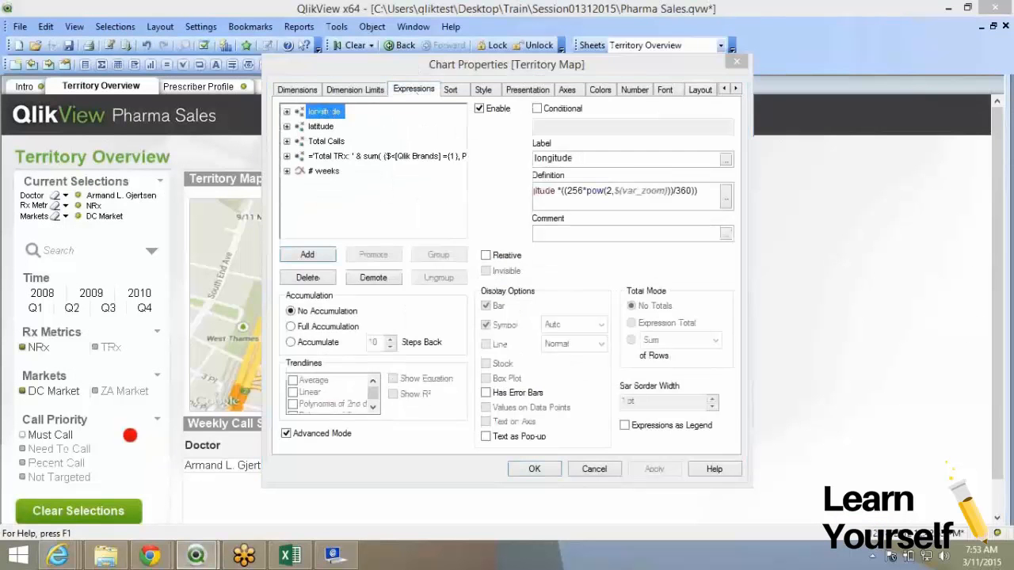
click(911, 168)
drag(166, 69, 734, 71)
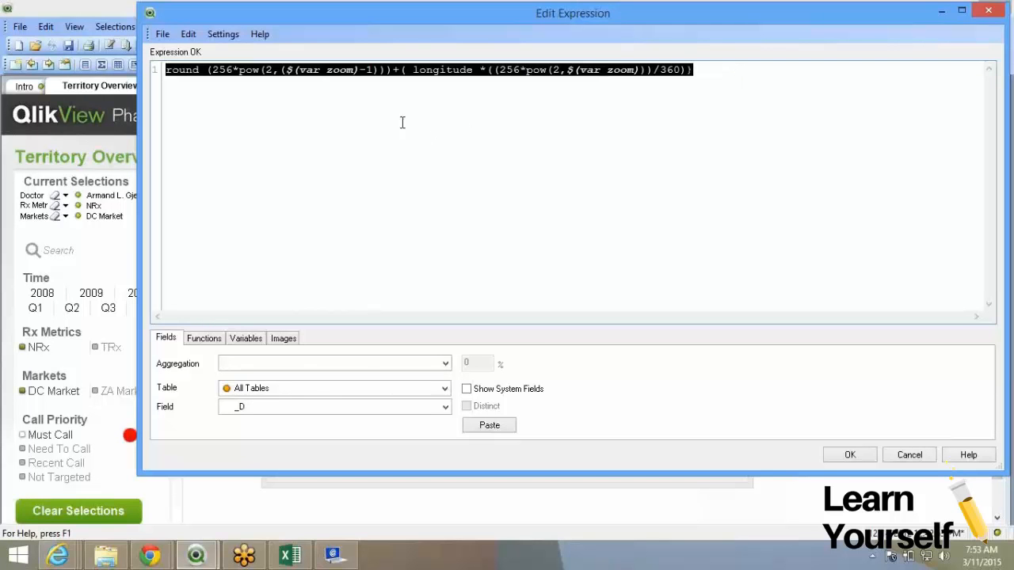
click(846, 456)
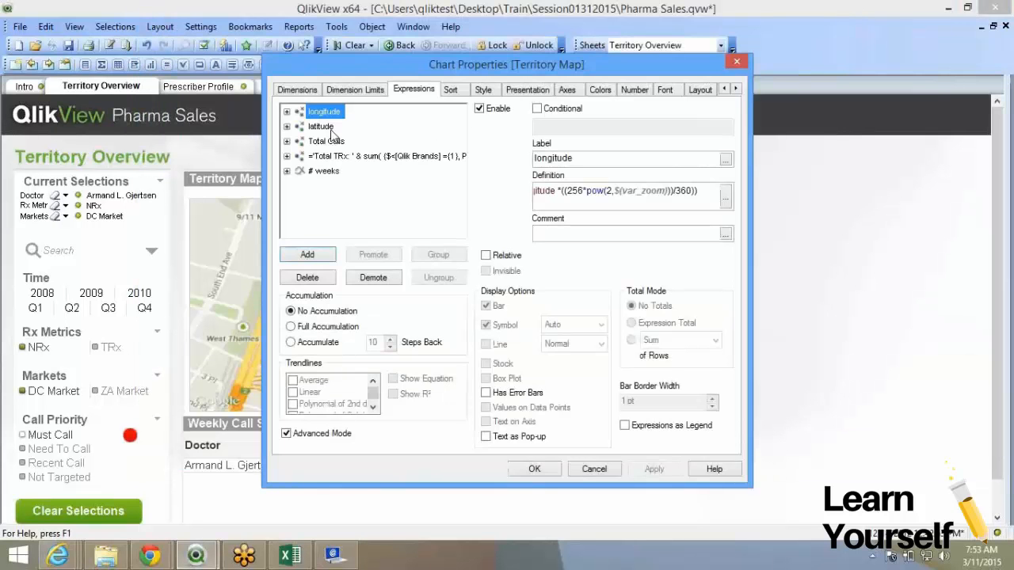
Examine the full definition of the Territory Map's latitude expression and close the chart properties.
click(318, 126)
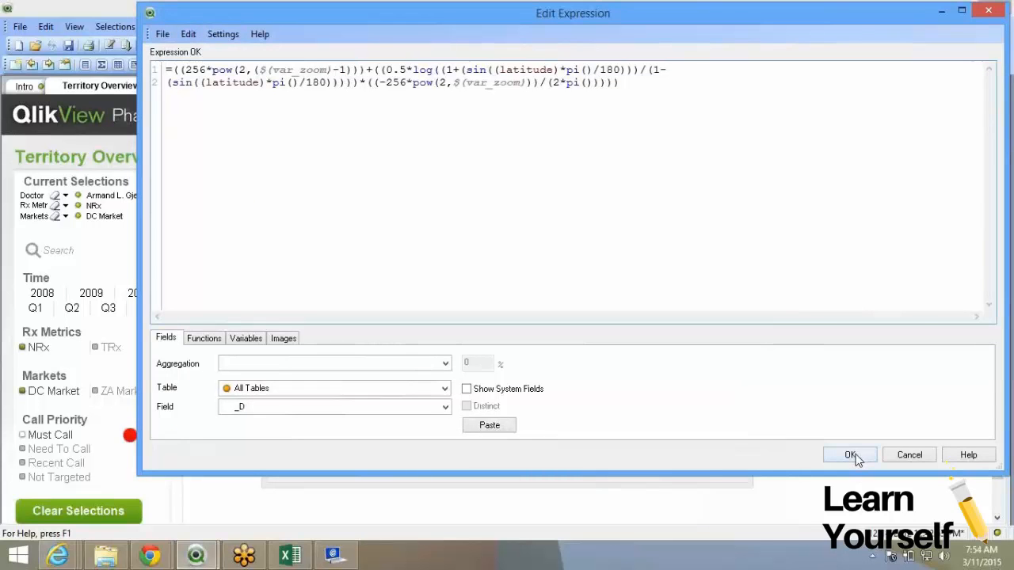
click(851, 455)
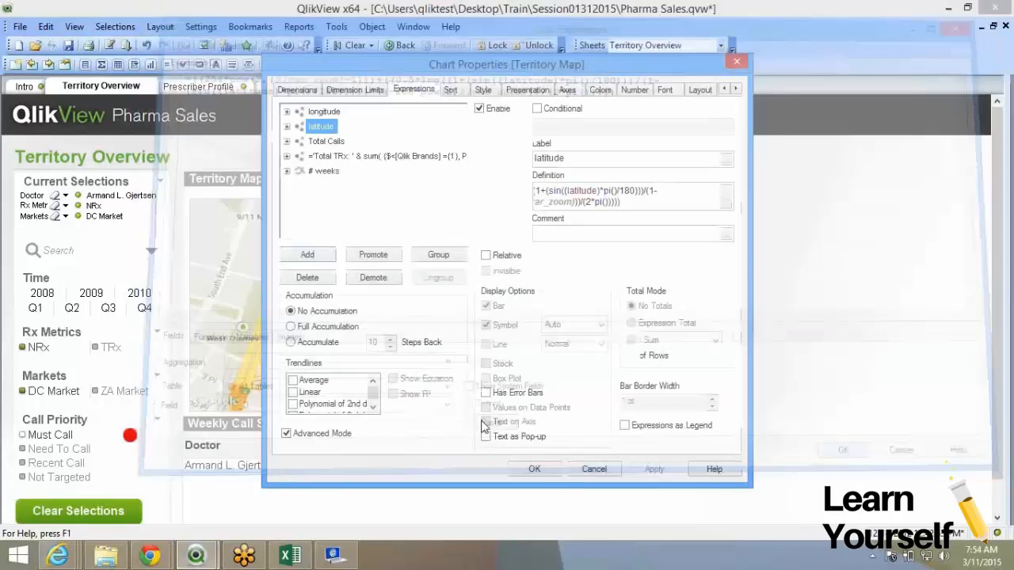
click(532, 469)
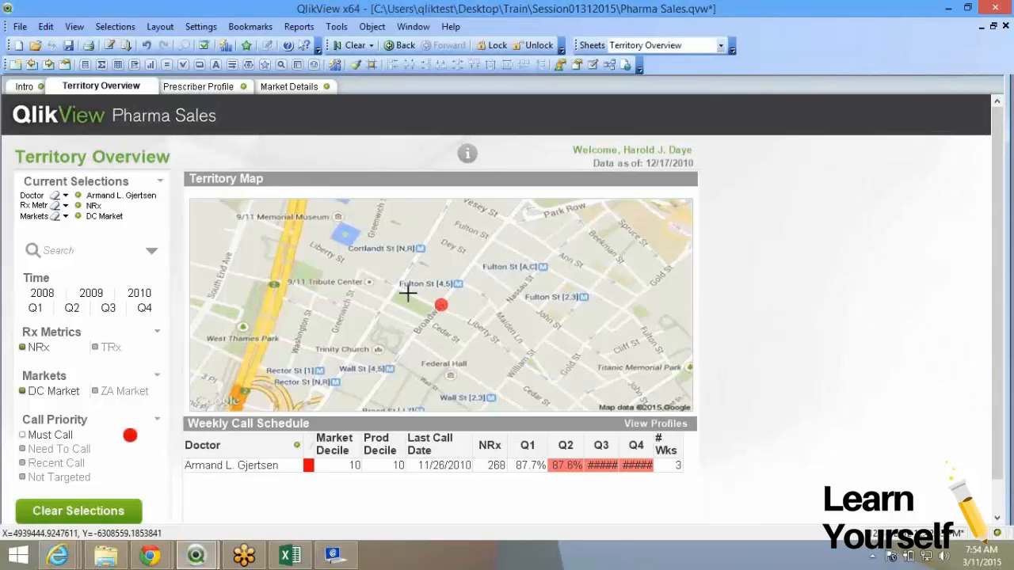
Deselect the doctor in the Weekly Call Schedule and test an area selection around central Manhattan on the Territory Map, clearing it again.
click(251, 468)
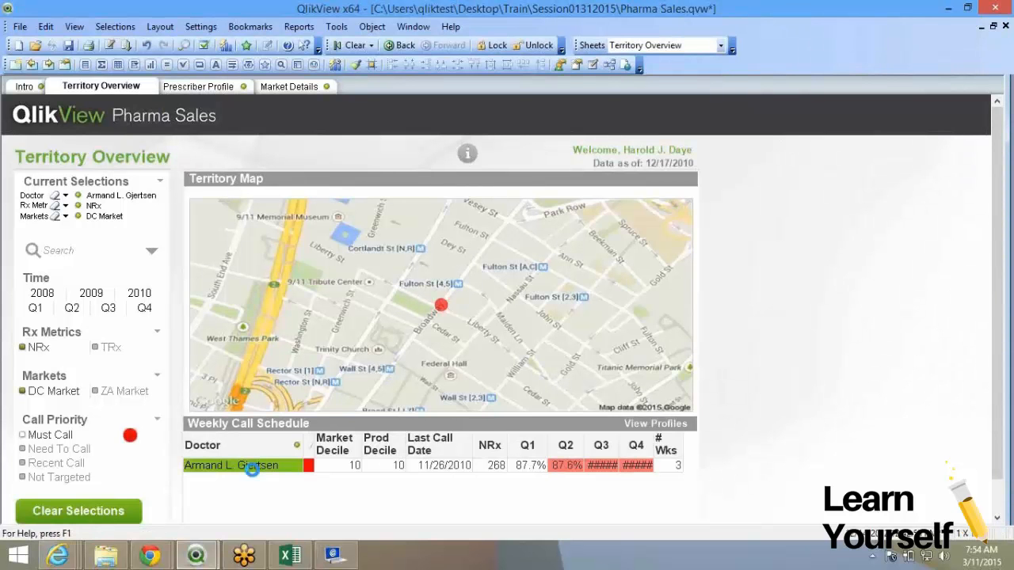
click(251, 468)
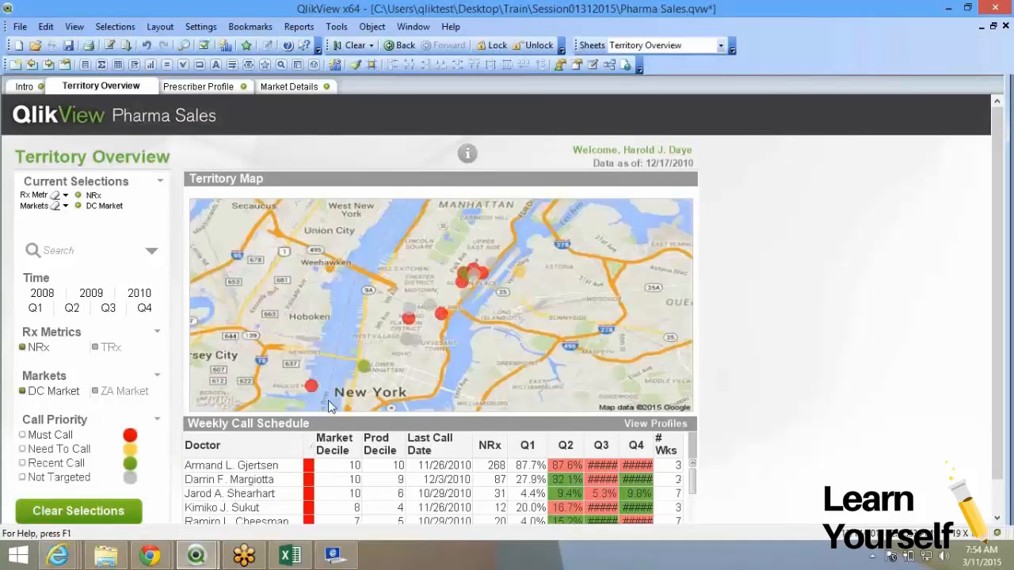
drag(365, 290, 520, 364)
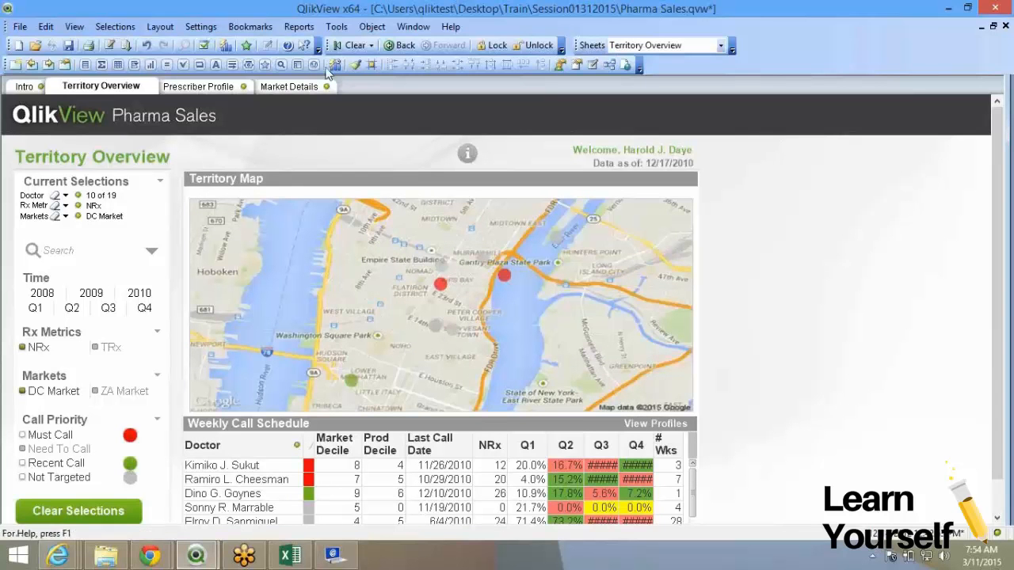
click(353, 45)
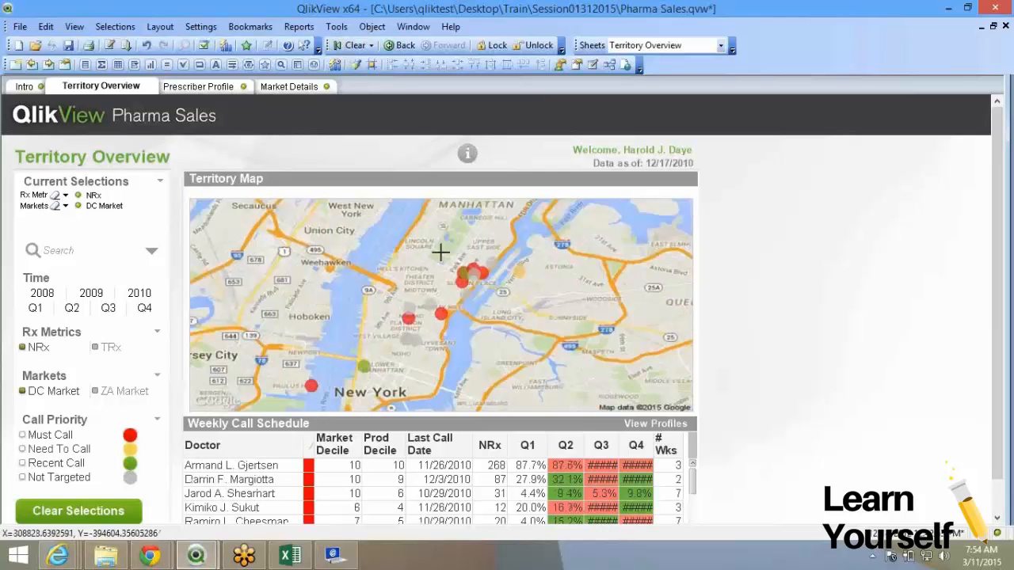
click(93, 559)
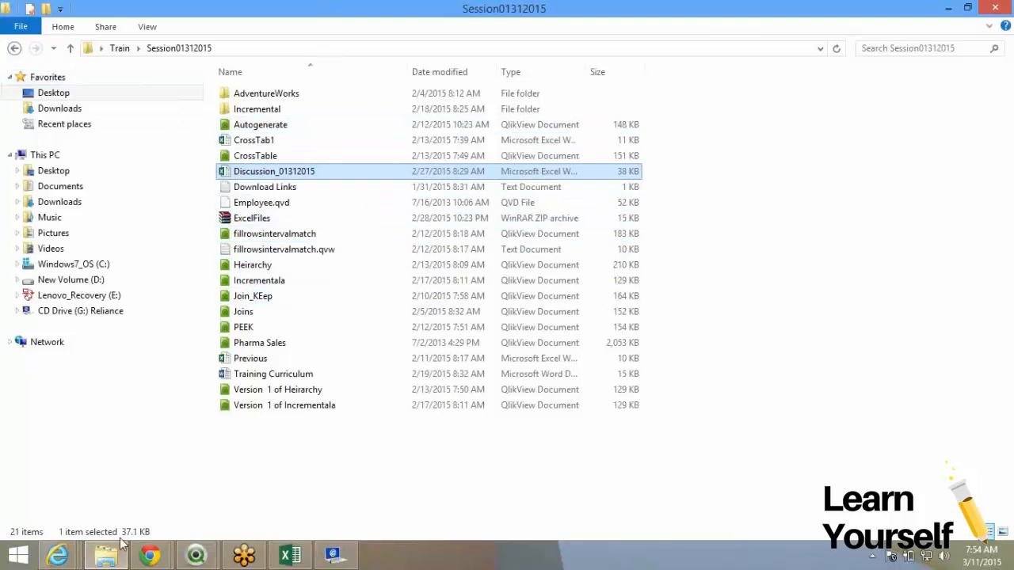
right_click(105, 556)
click(118, 483)
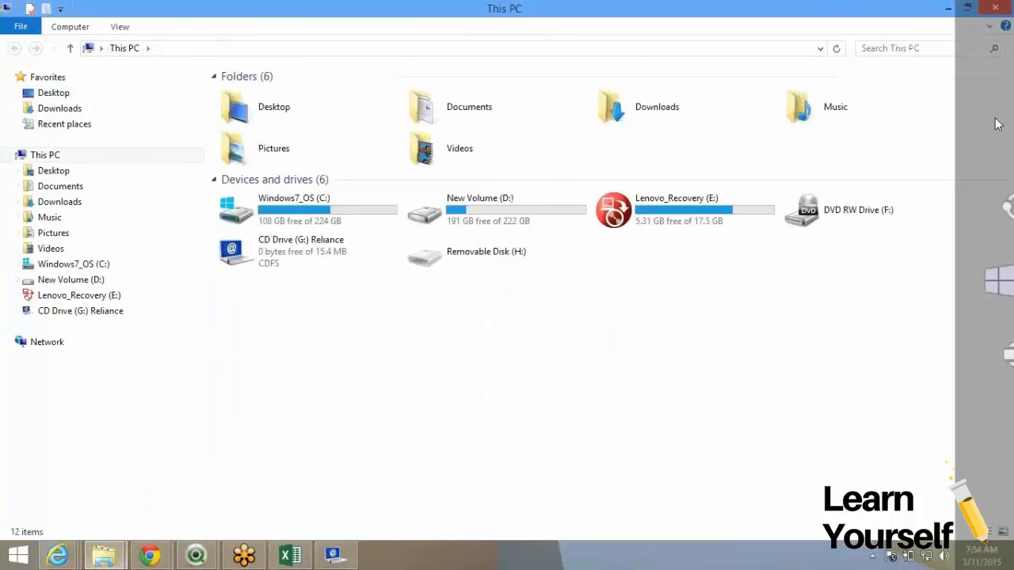
Find and start Word 2013 through the Windows search and open the recent GoogleMapsScript document.
click(991, 126)
text(word 2013)
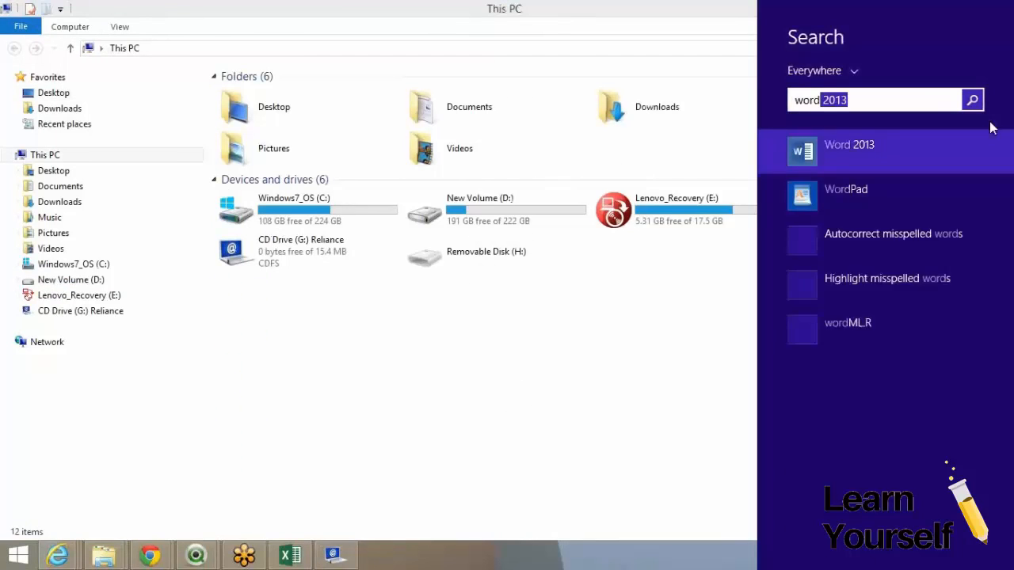
key(Return)
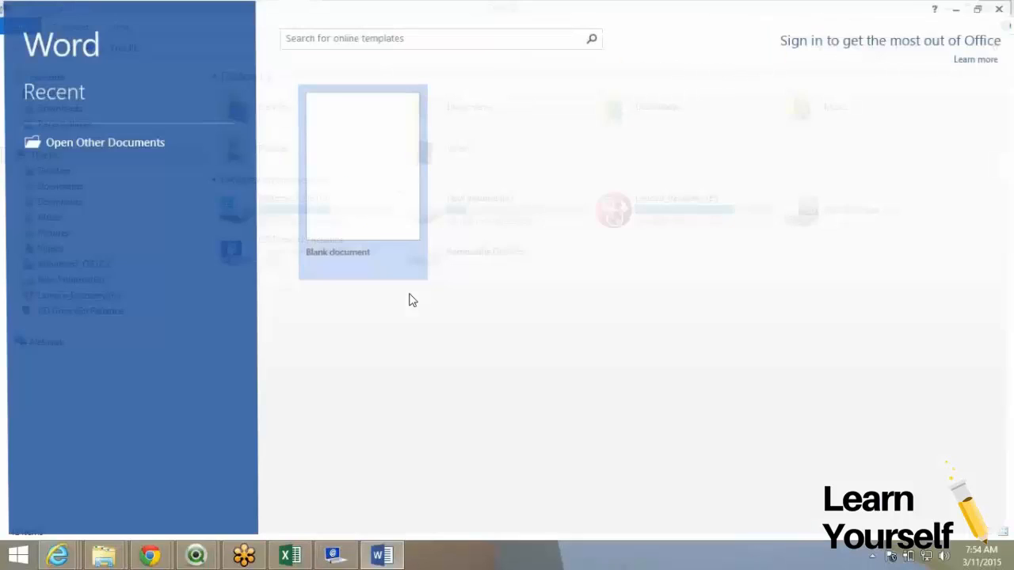
click(98, 121)
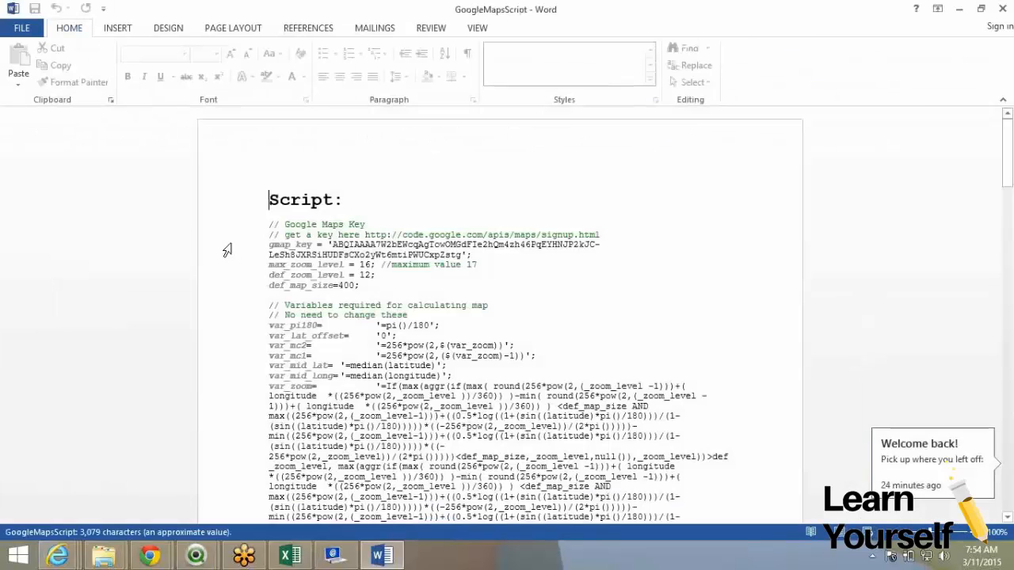
Examine the document's Script section, from the Google Maps key and map variables through the Translations load.
scroll(228, 251, down, 1)
drag(265, 187, 480, 408)
scroll(480, 408, down, 2)
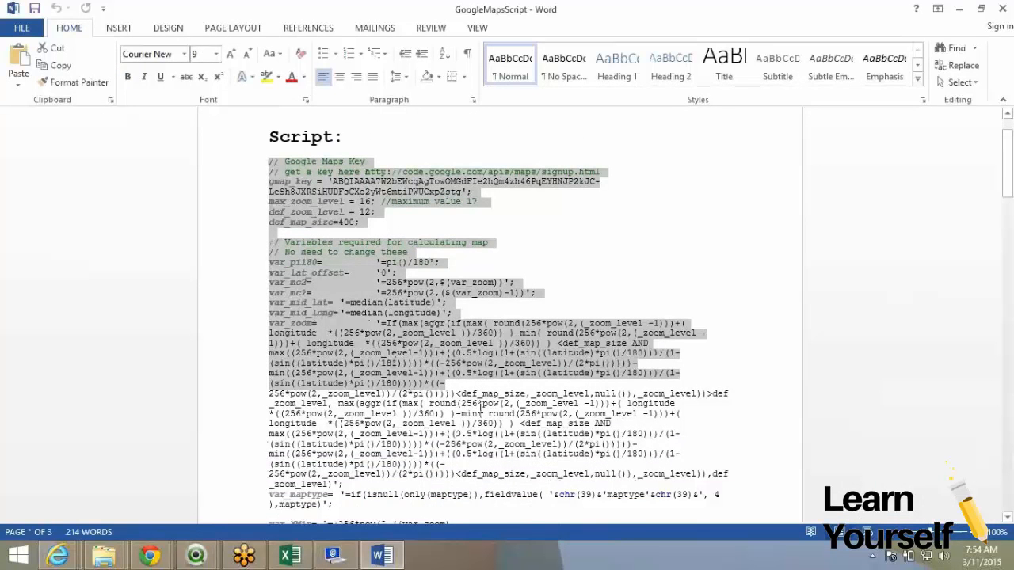
scroll(480, 406, down, 4)
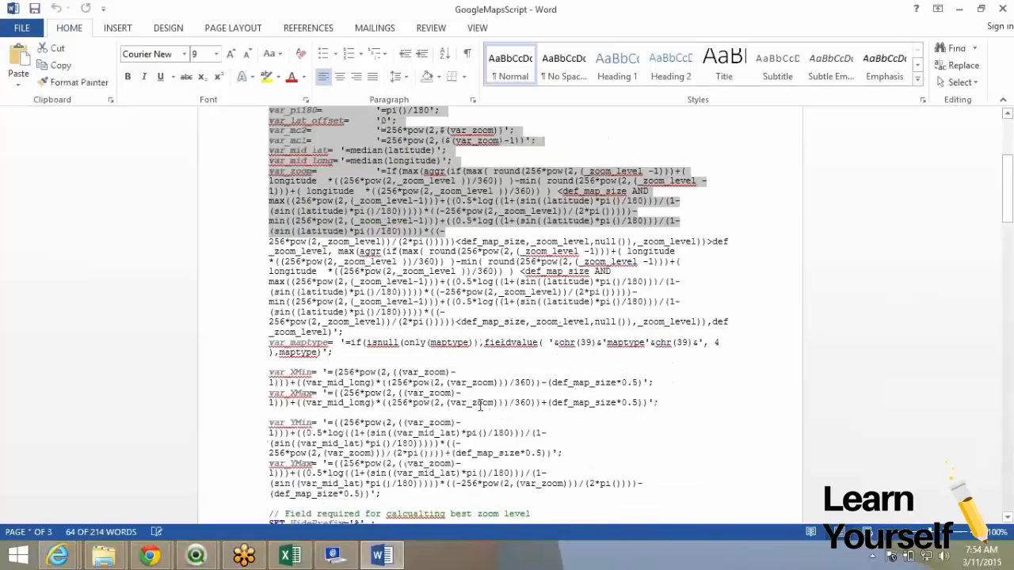
scroll(480, 407, down, 18)
scroll(407, 404, down, 5)
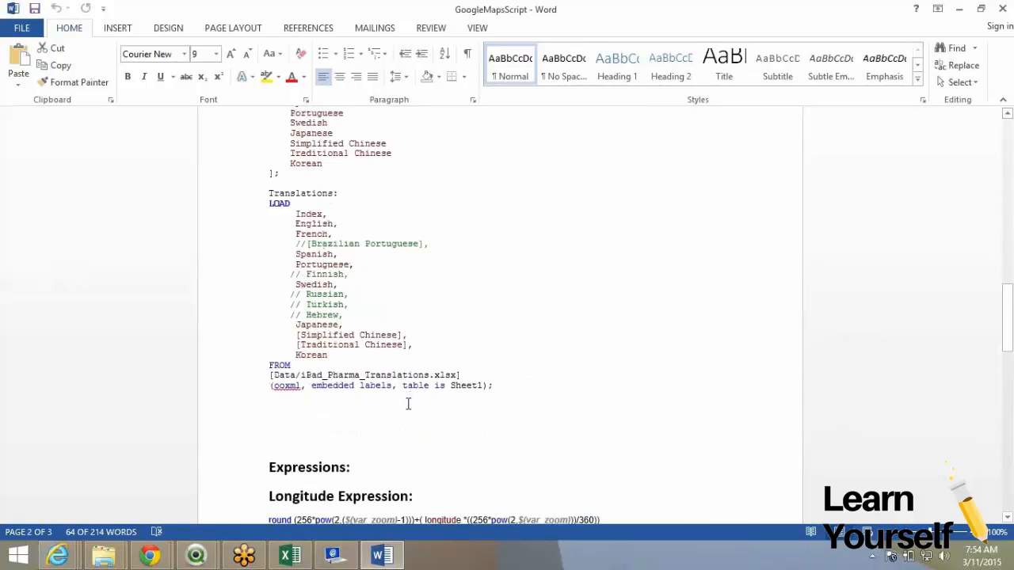
Examine the Longitude Expression and Latitude Expression under the document's Expressions heading.
scroll(408, 404, down, 2)
click(509, 309)
scroll(510, 311, down, 2)
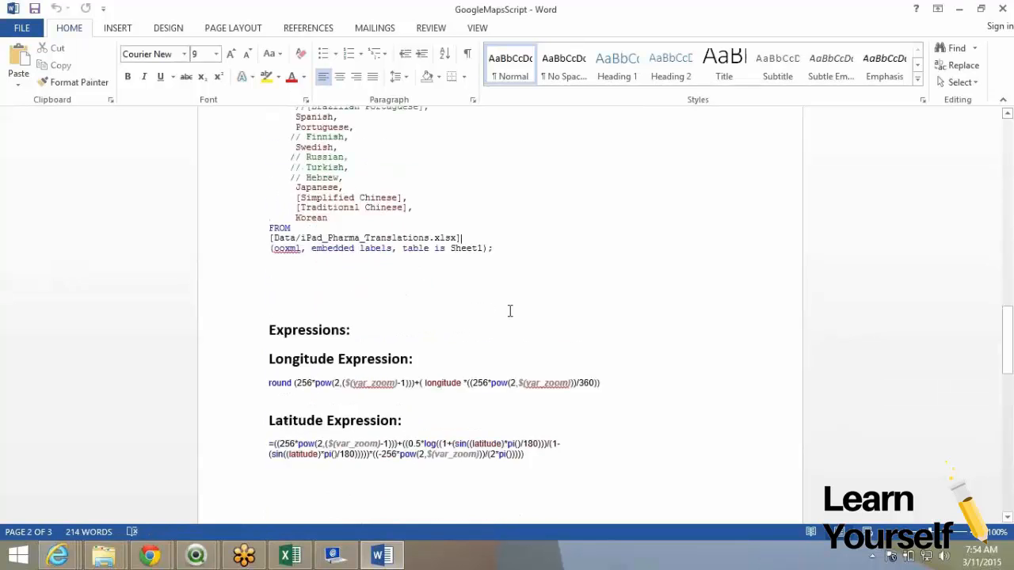
scroll(509, 311, down, 1)
drag(269, 320, 374, 320)
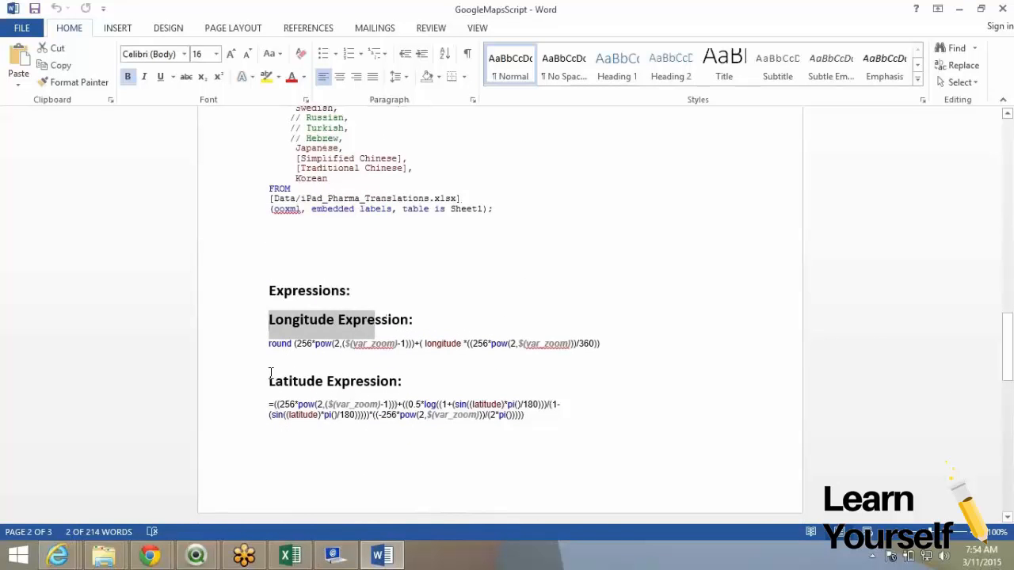
drag(270, 370, 397, 381)
click(265, 347)
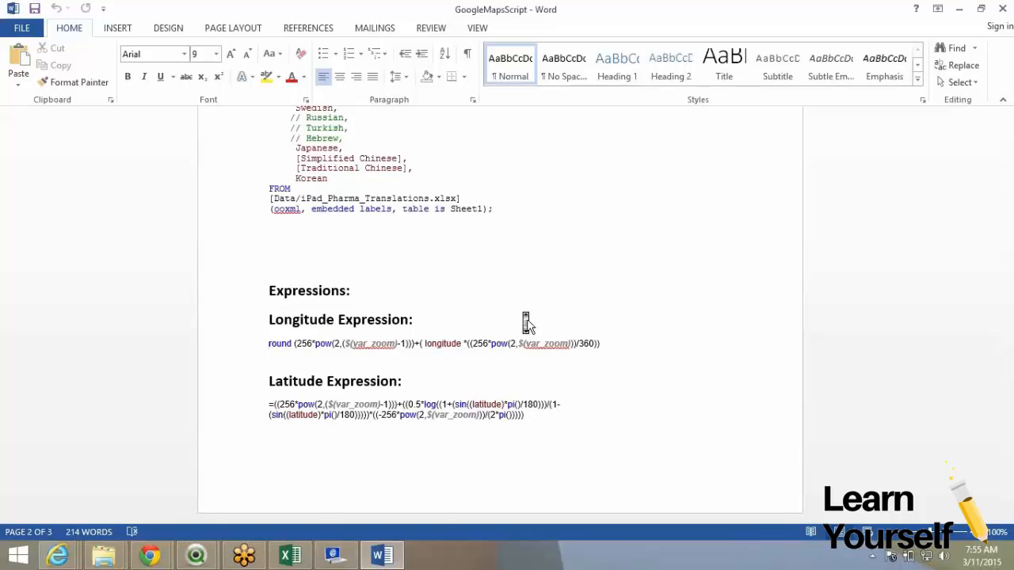
Go back to the start of the Script section and highlight the second line of the gmap_key value.
scroll(527, 323, up, 8)
scroll(527, 324, up, 15)
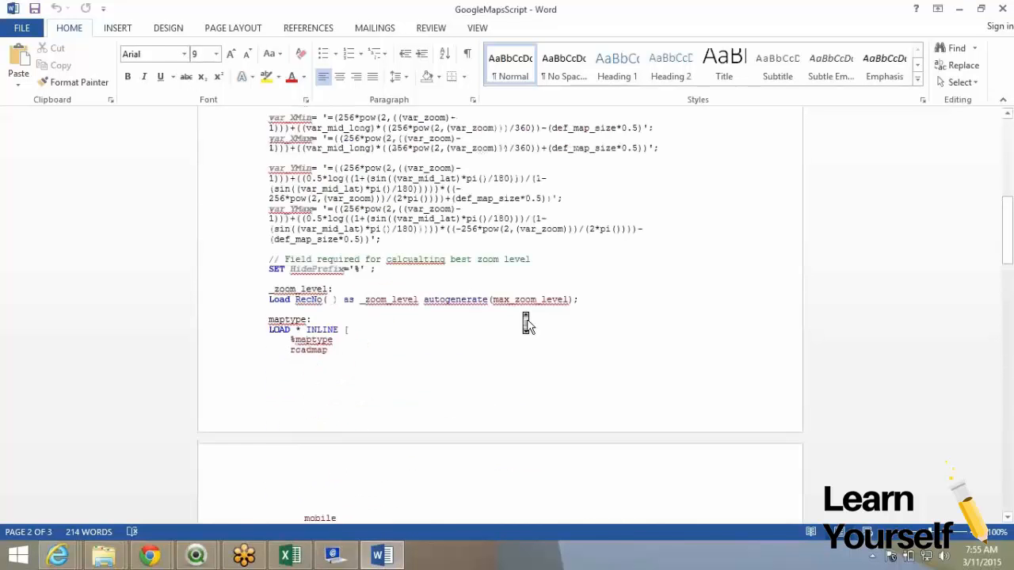
scroll(522, 305, up, 3)
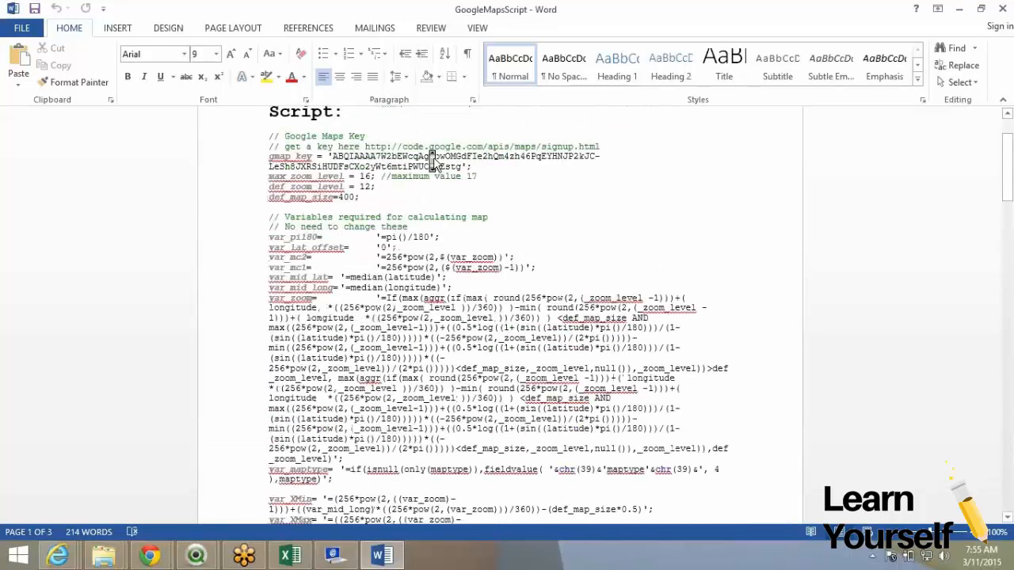
double_click(436, 212)
scroll(435, 215, down, 5)
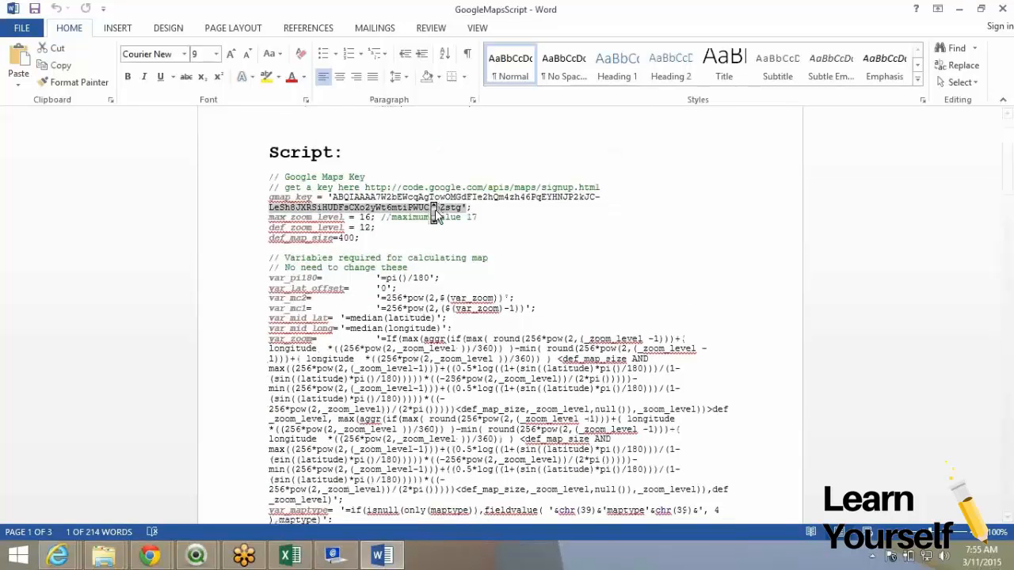
Highlight the longitude and latitude field names in the document's Longitude Expression and Latitude Expression.
scroll(436, 215, down, 20)
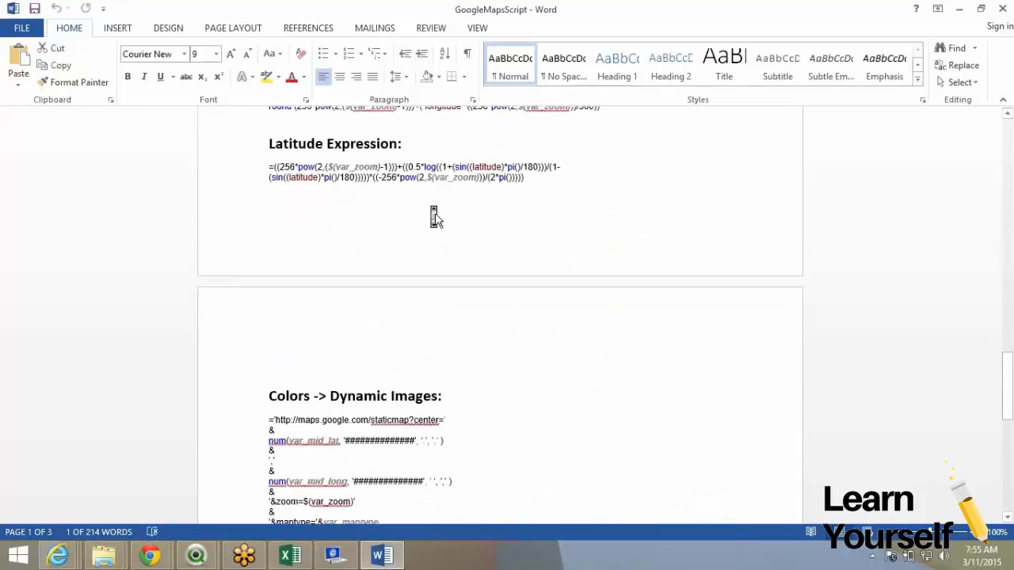
scroll(432, 214, up, 4)
double_click(430, 223)
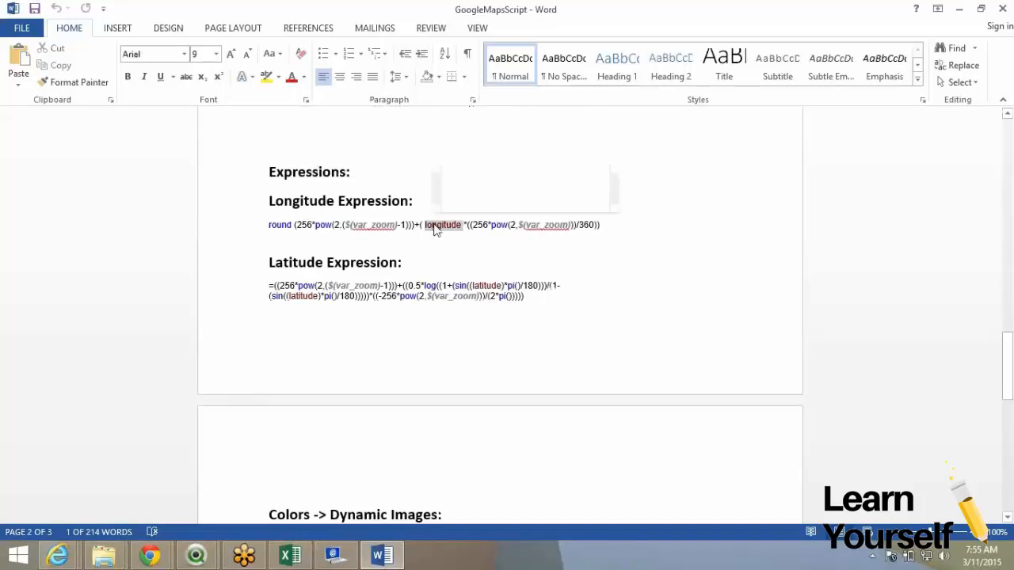
click(484, 286)
double_click(483, 287)
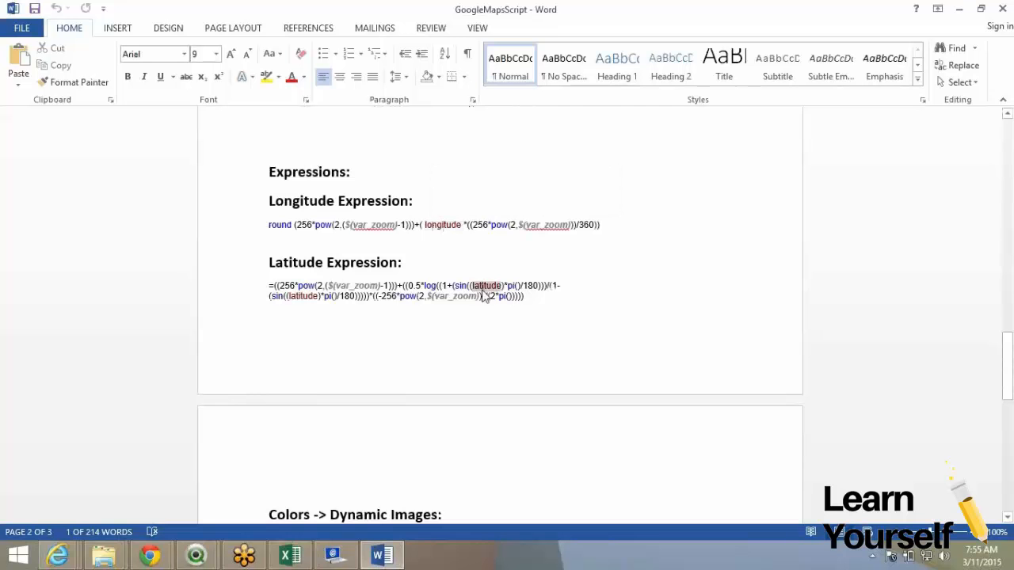
double_click(442, 226)
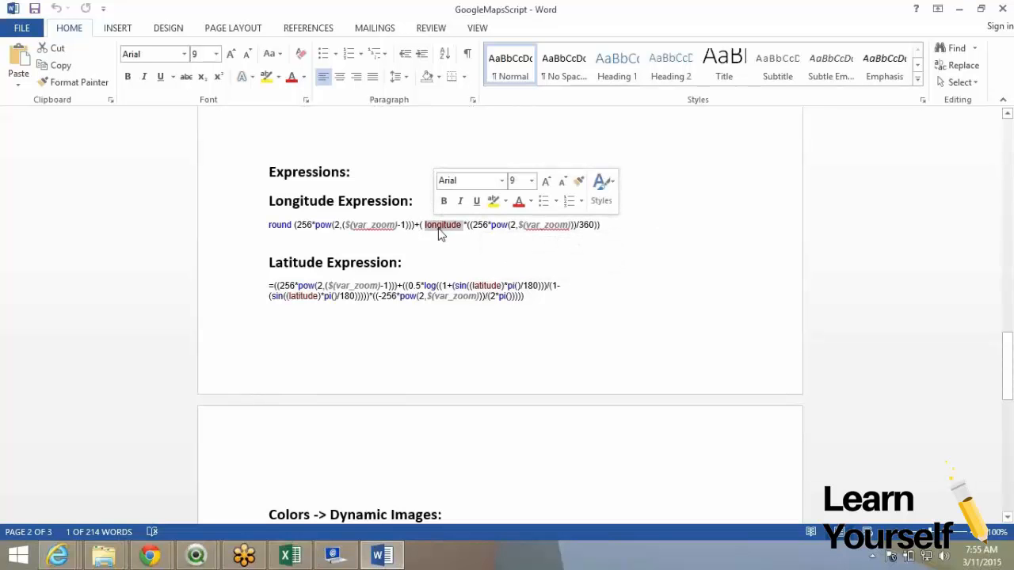
click(425, 226)
drag(426, 225, 461, 228)
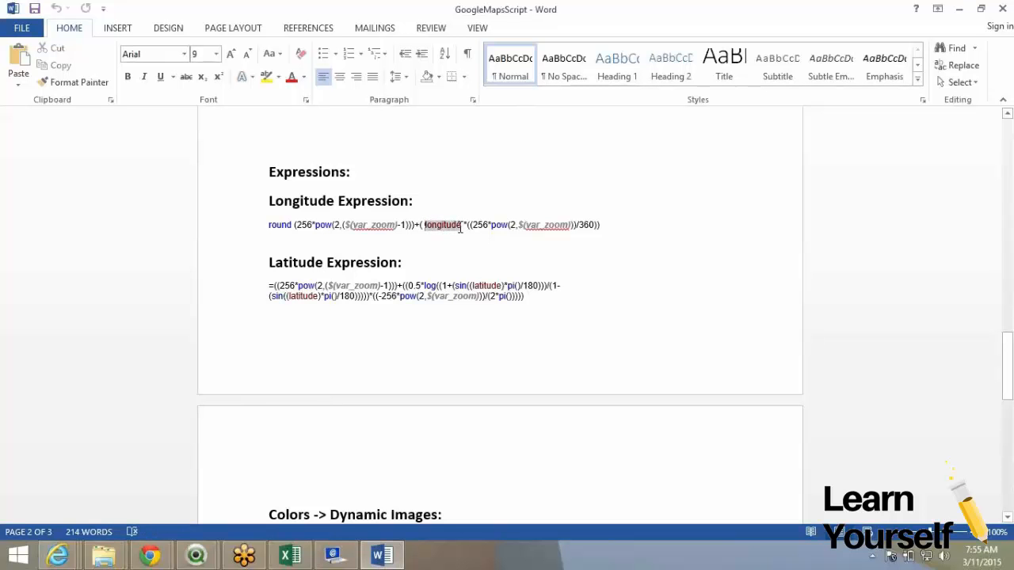
Examine the Colors -> Dynamic Images section and highlight its whole static map URL expression together with the heading.
scroll(296, 215, down, 1)
scroll(297, 215, down, 7)
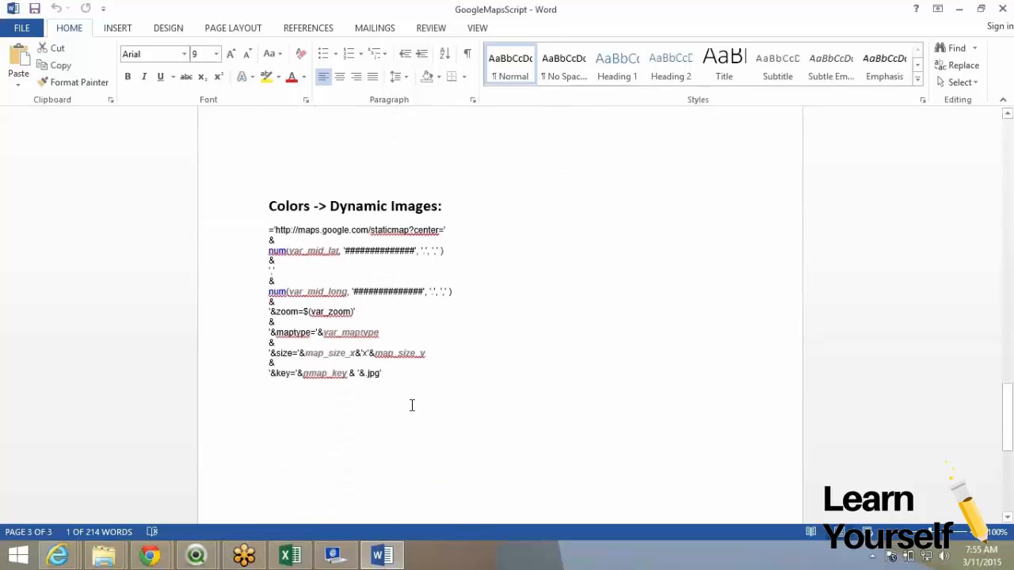
drag(401, 392, 269, 205)
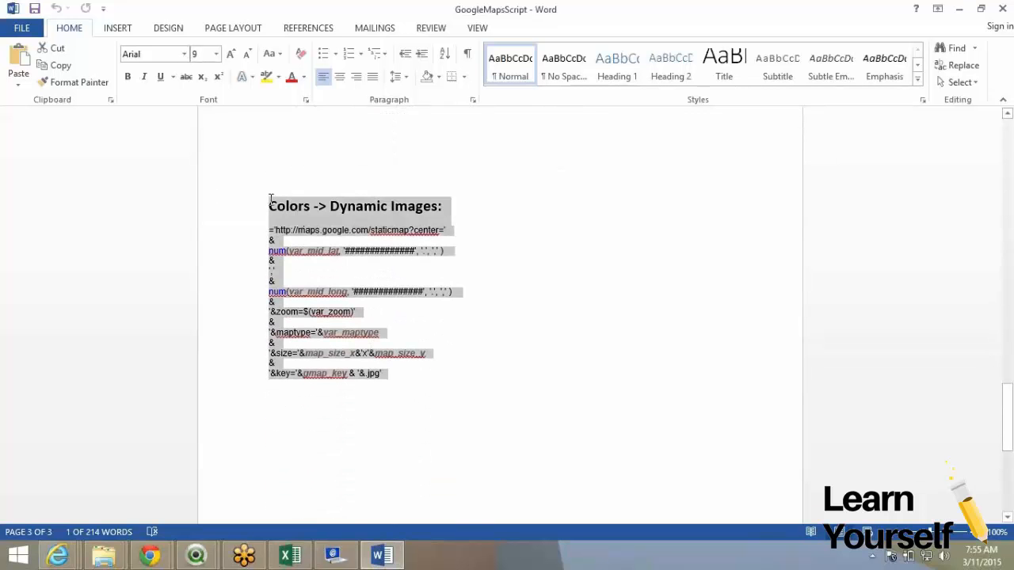
click(467, 389)
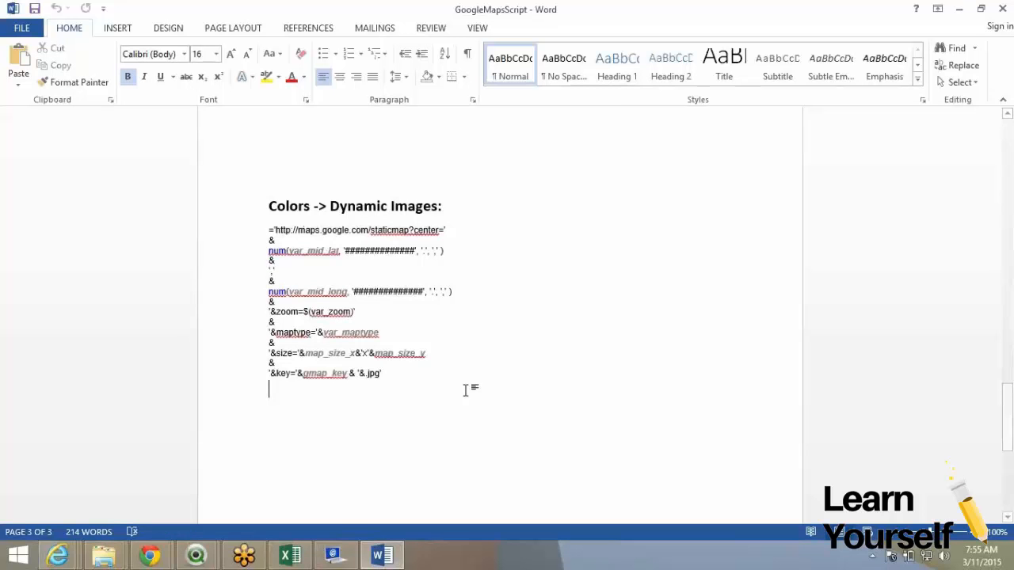
click(632, 25)
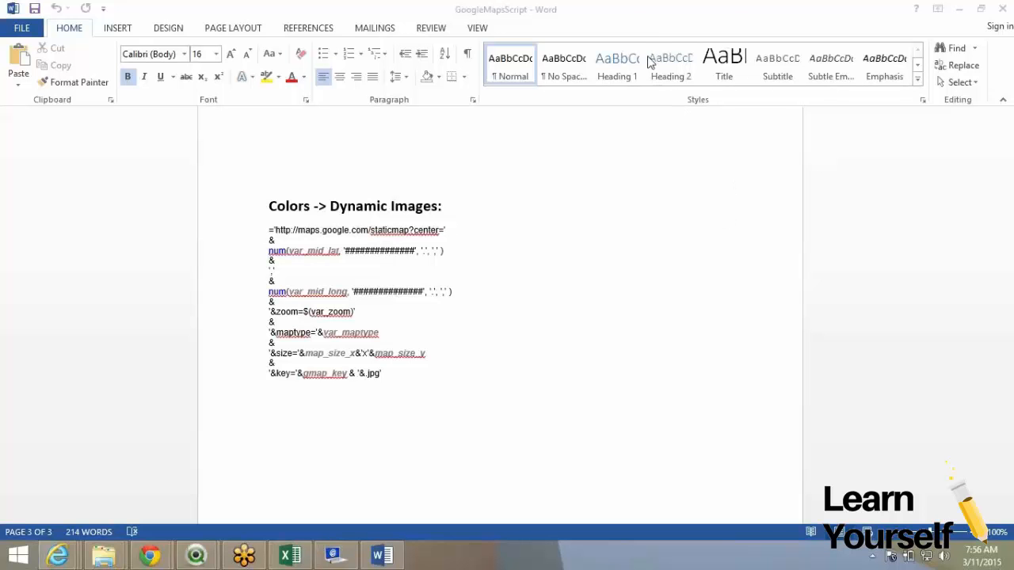
click(634, 29)
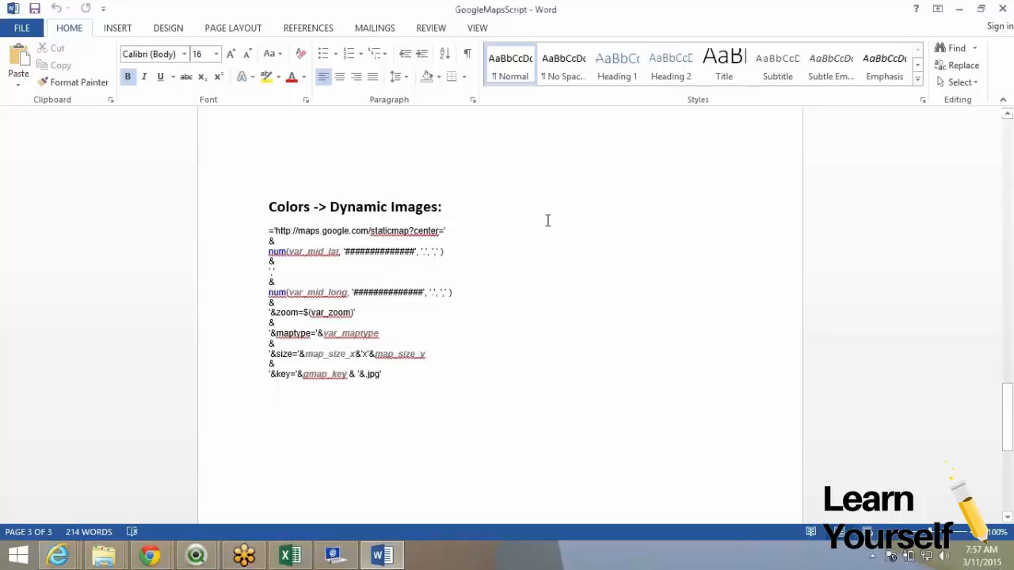
Review the document backwards from Colors -> Dynamic Images through the Expressions, Translations and Languages loads to the script's map variables.
scroll(547, 220, up, 1)
scroll(547, 220, up, 2)
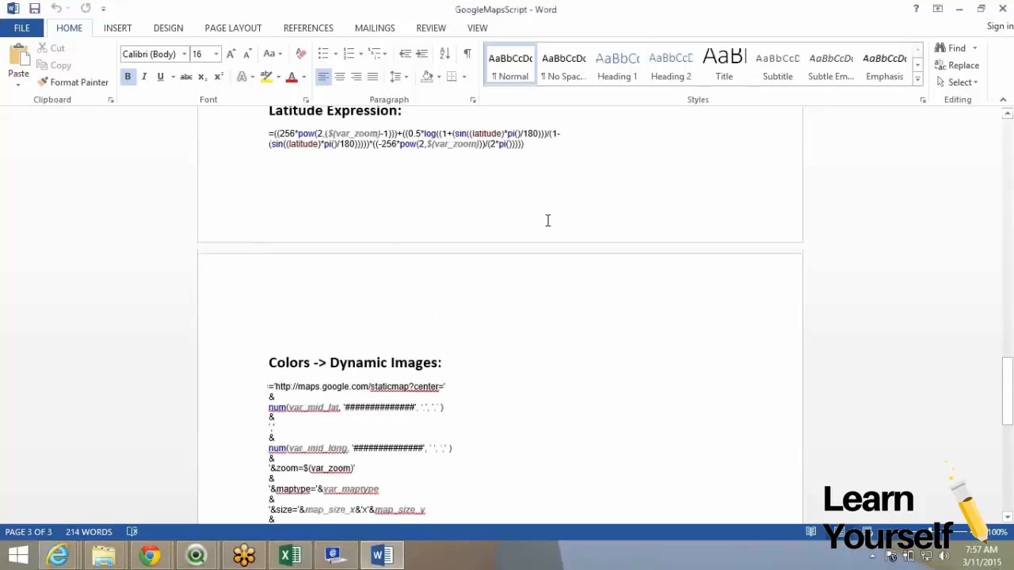
scroll(548, 220, up, 1)
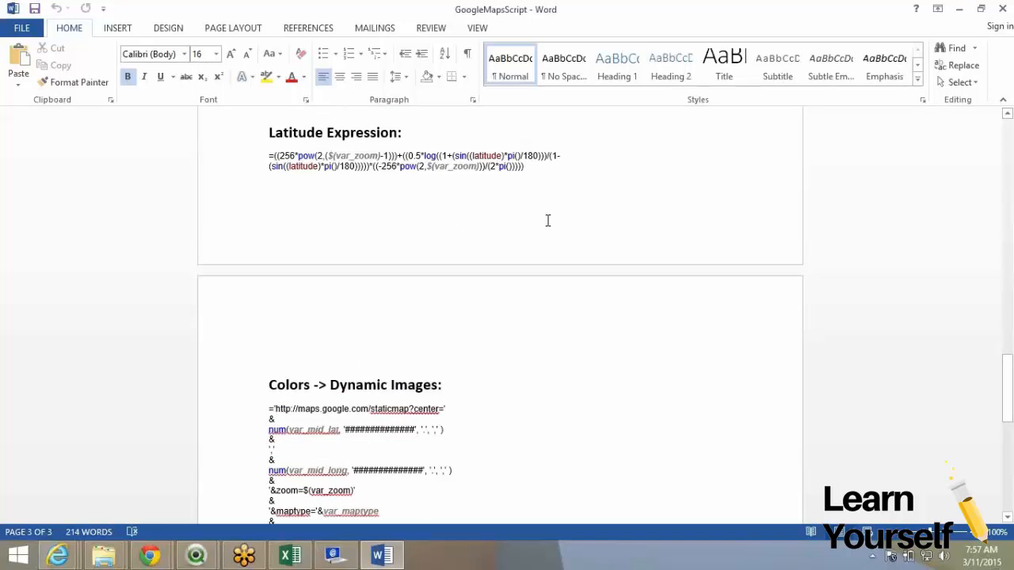
scroll(547, 221, up, 6)
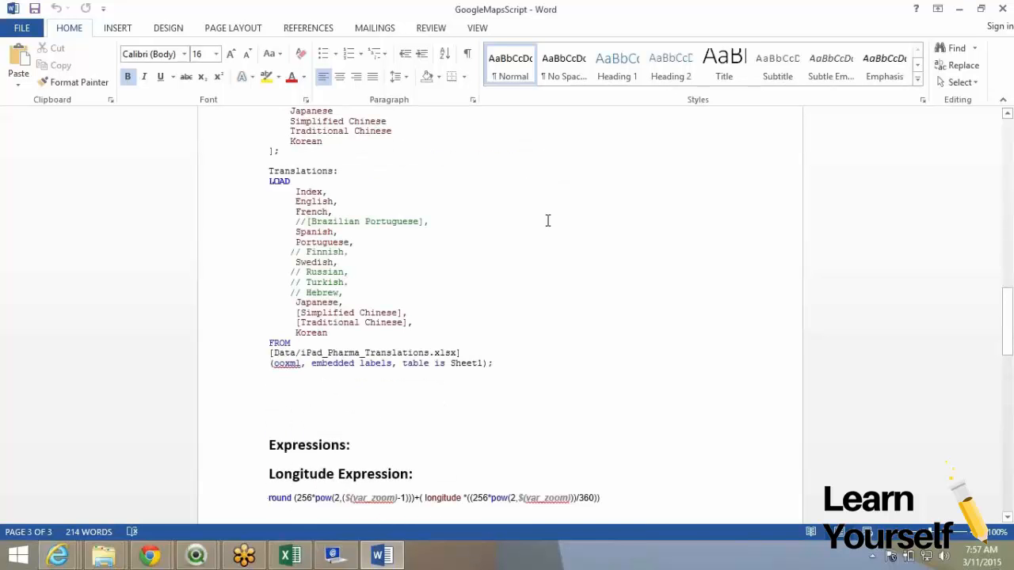
scroll(547, 220, up, 1)
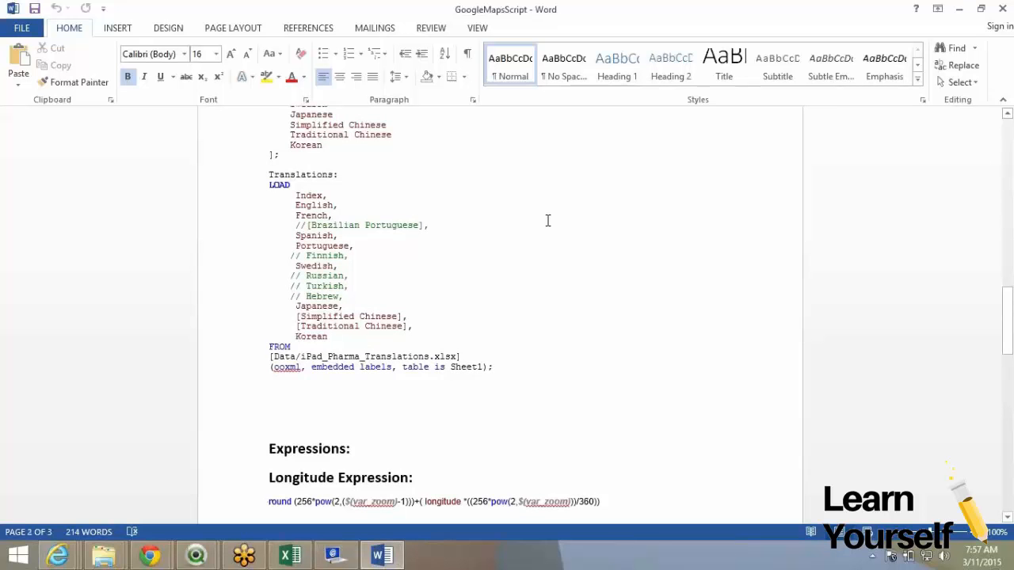
scroll(442, 267, up, 4)
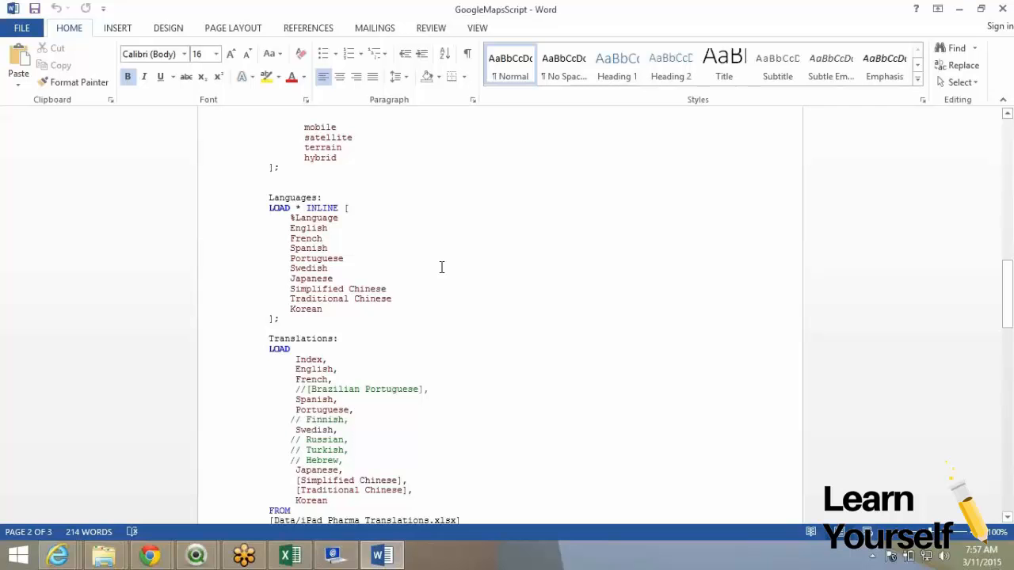
scroll(442, 267, up, 1)
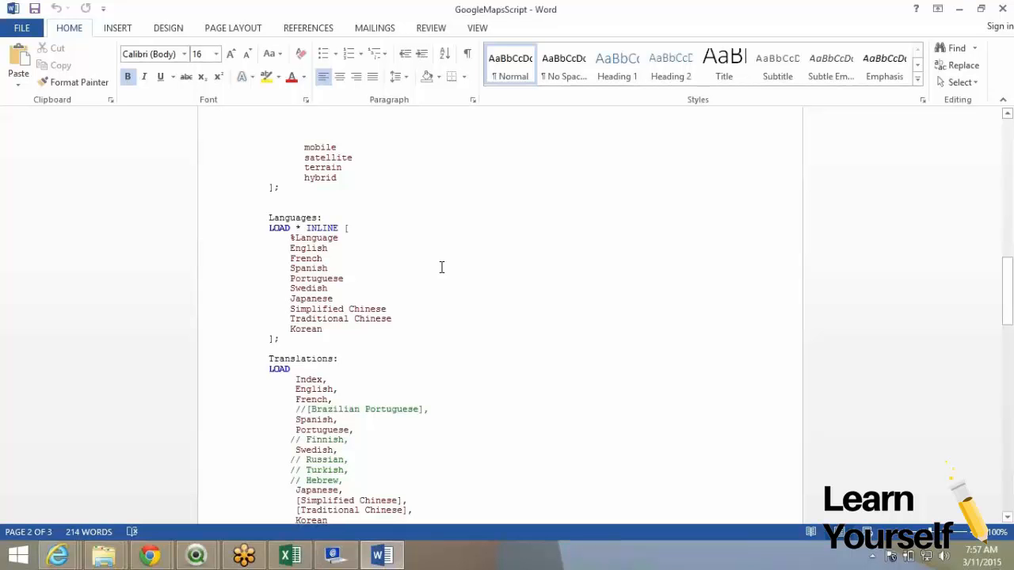
scroll(441, 267, up, 5)
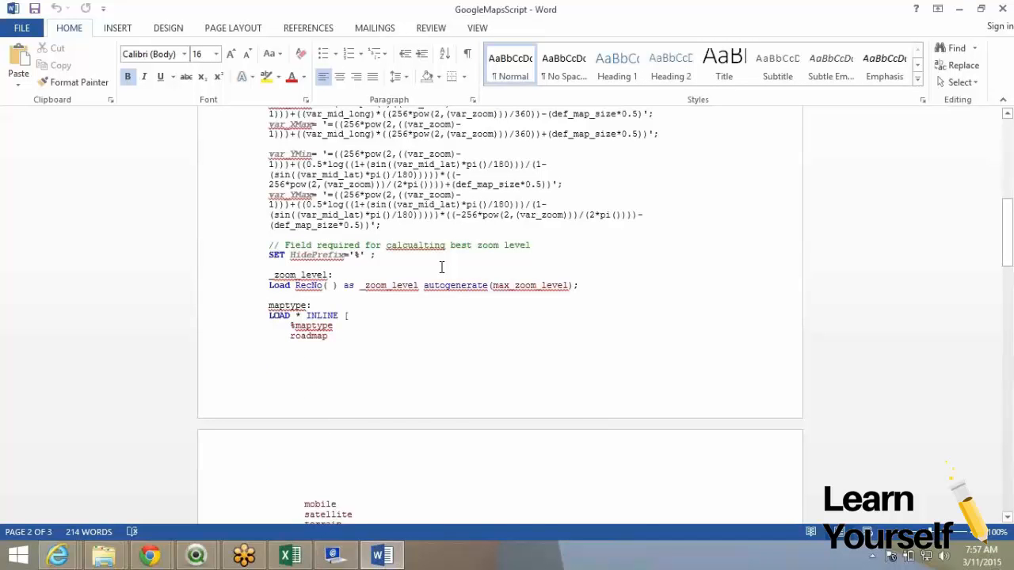
scroll(441, 267, up, 7)
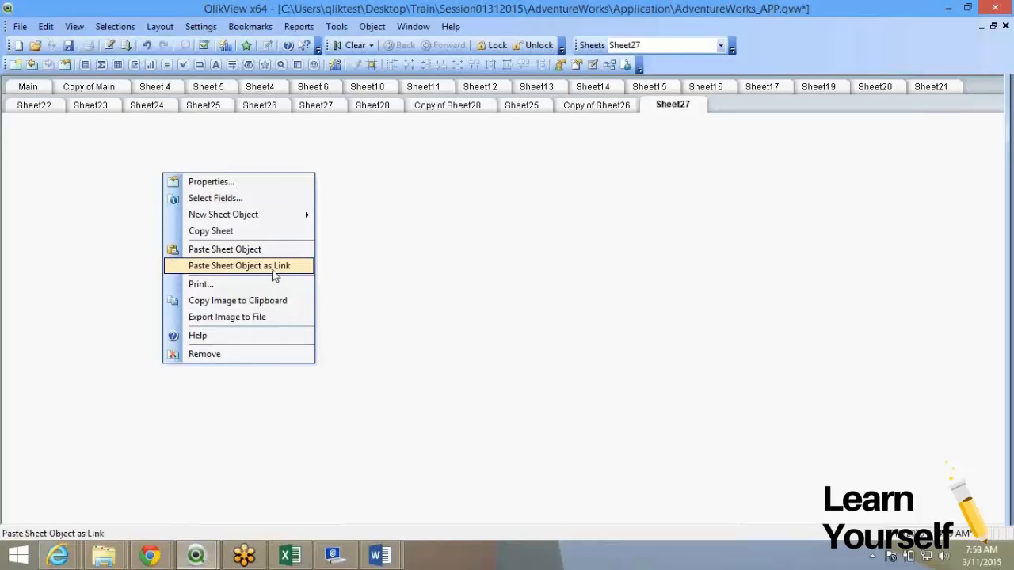
Paste the copied Current Year chart as a linked object on QlikView's empty Sheet27 and open the original chart's properties on Sheet28.
click(274, 273)
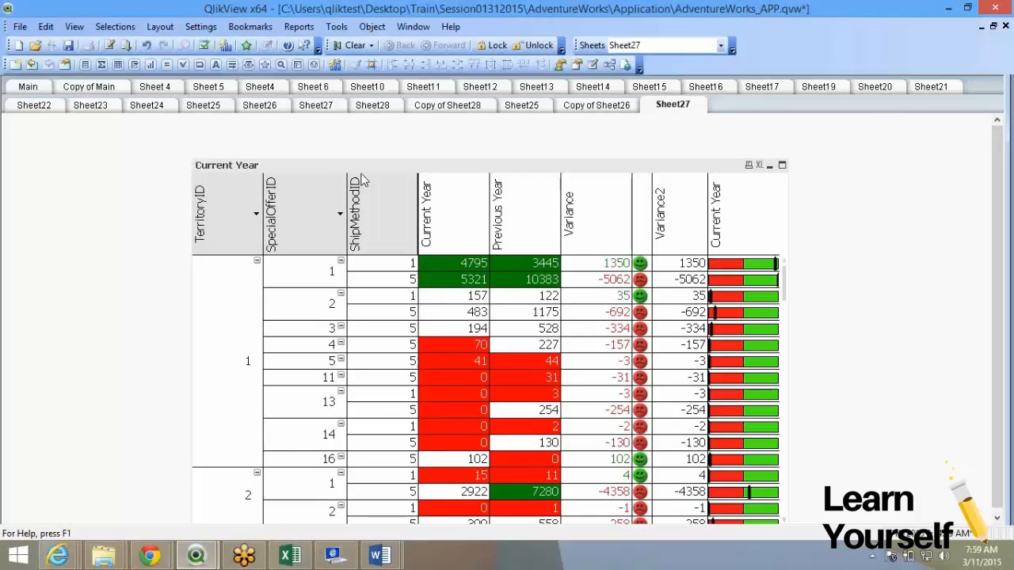
click(339, 112)
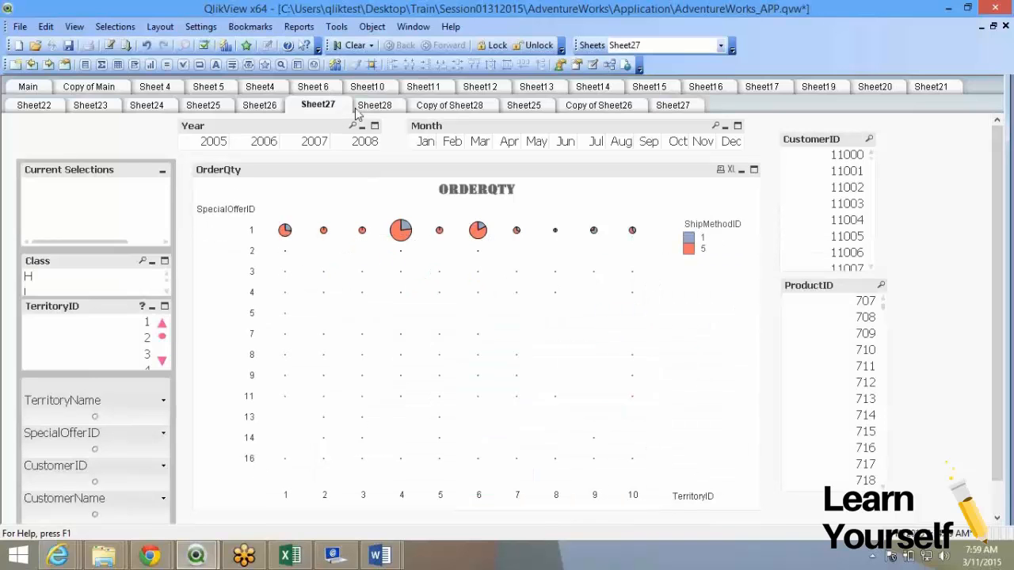
click(359, 113)
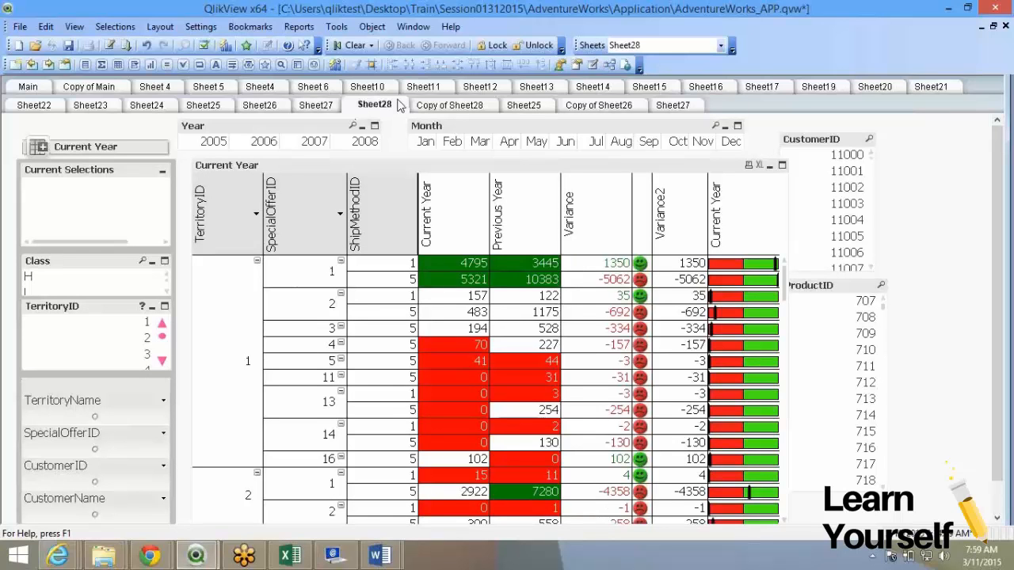
right_click(396, 220)
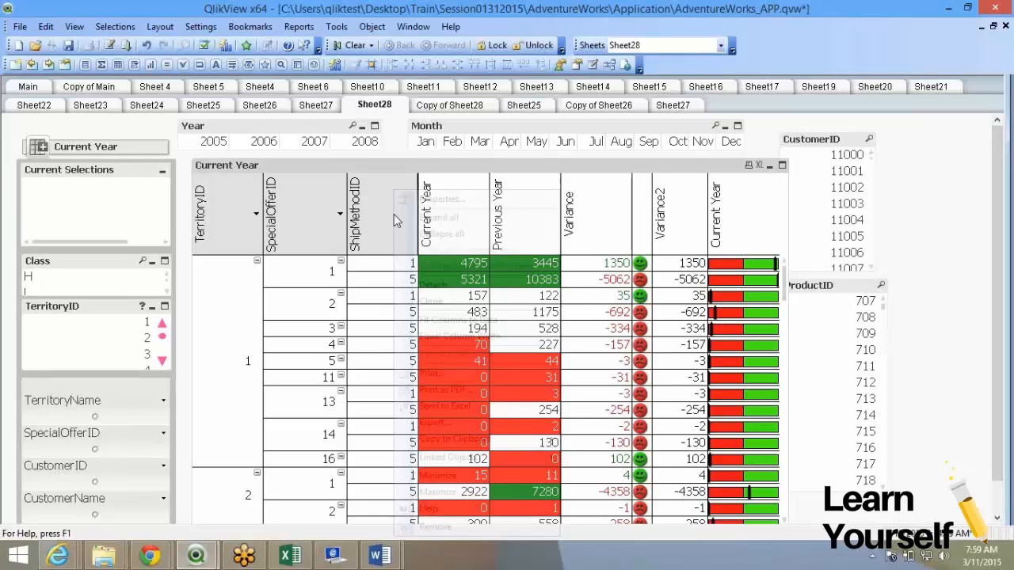
right_click(411, 197)
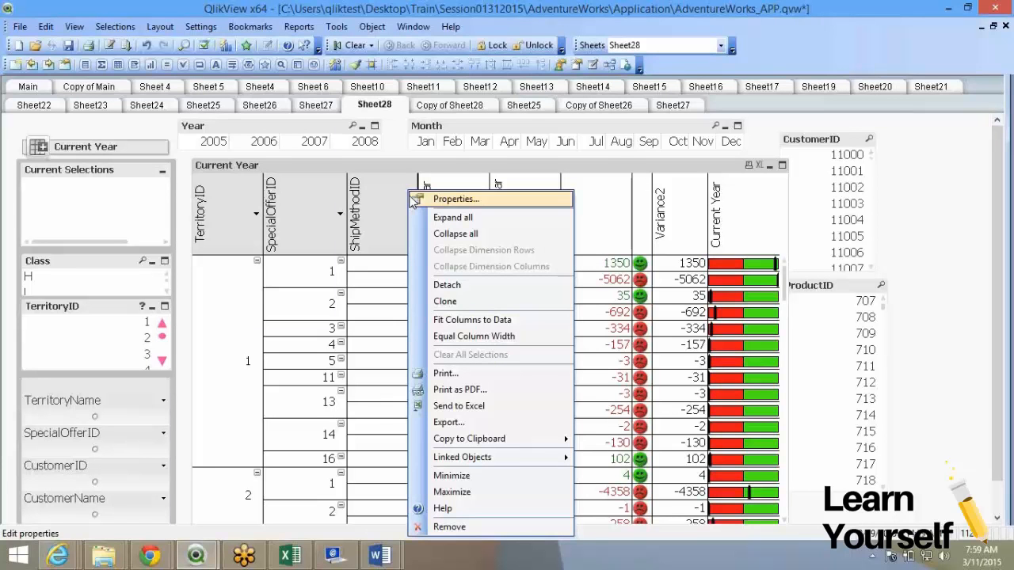
click(413, 199)
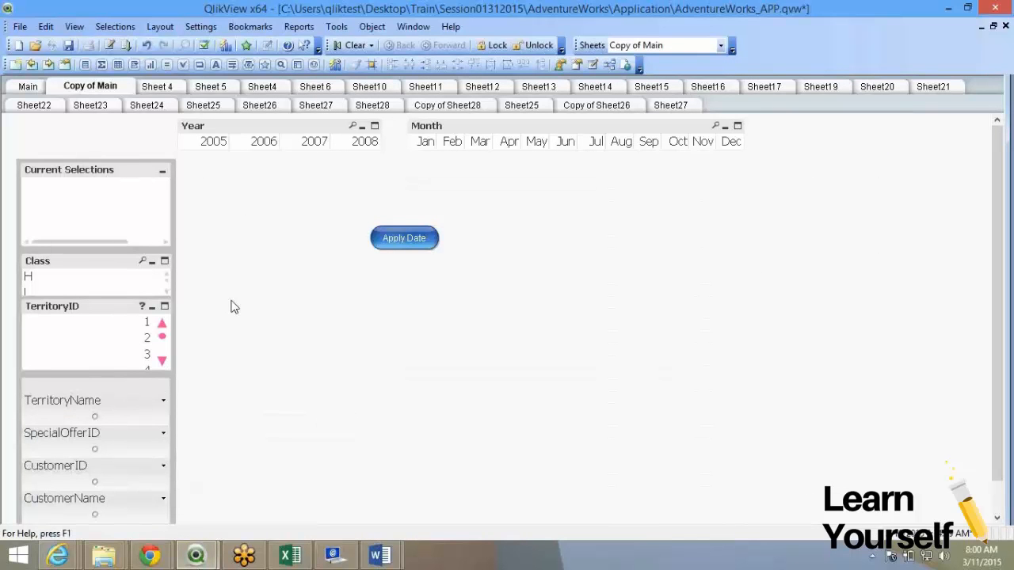
Move the linked Current Year chart on the last Sheet27 towards the sheet's upper-left corner and unlink it from the original.
mouse_move(382, 557)
click(657, 109)
click(320, 164)
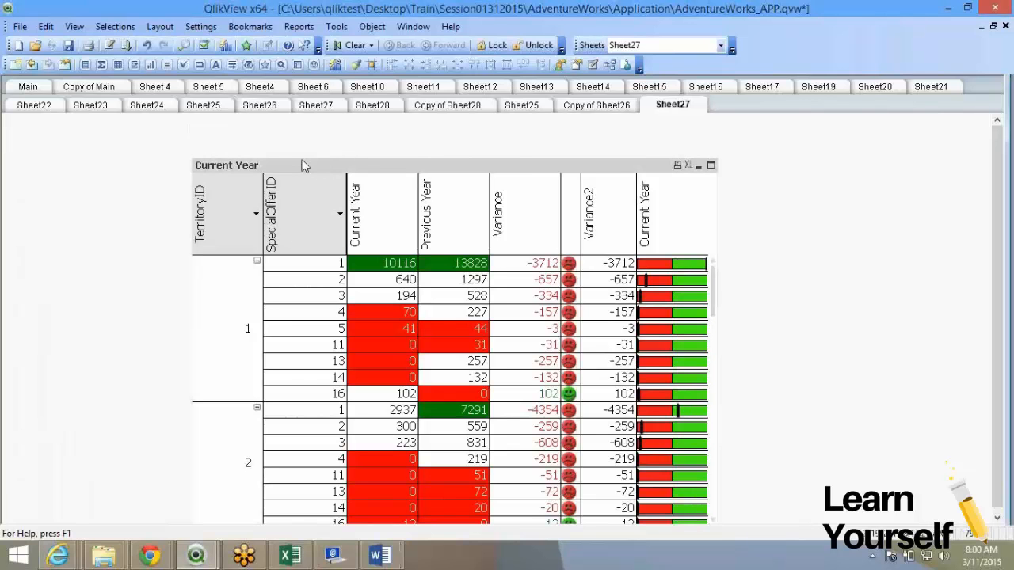
drag(301, 164, 215, 138)
right_click(216, 139)
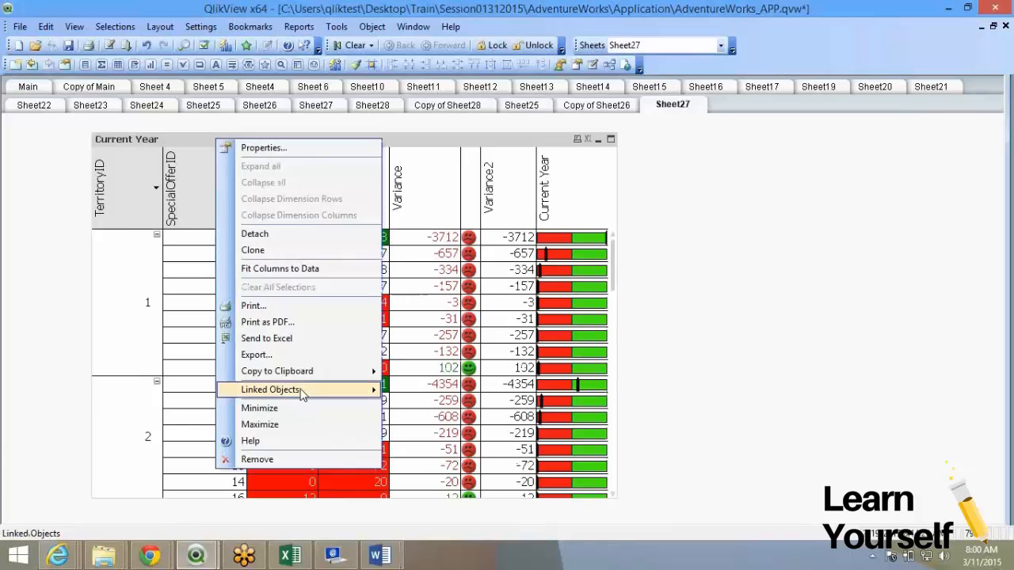
mouse_move(361, 395)
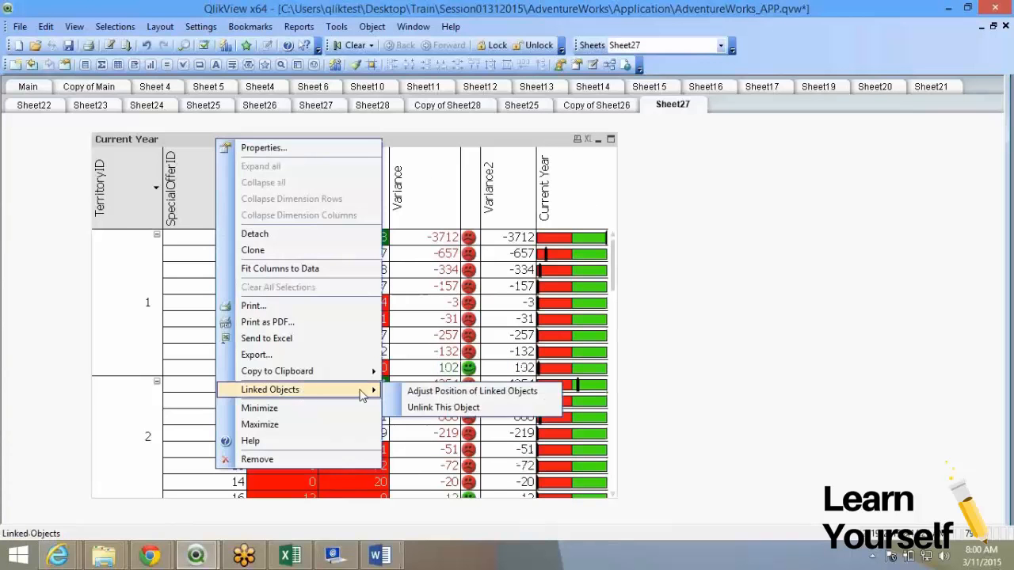
click(422, 407)
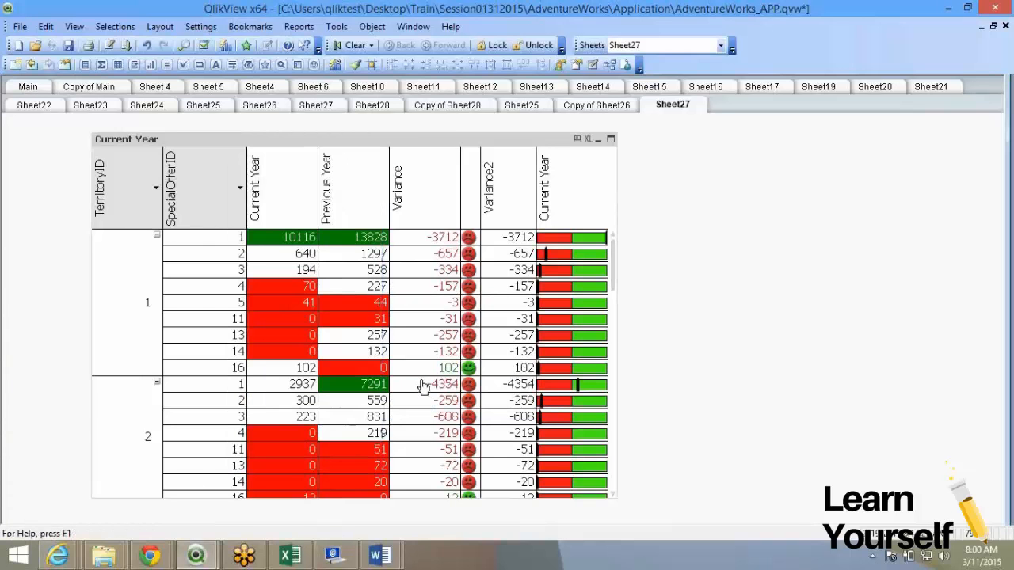